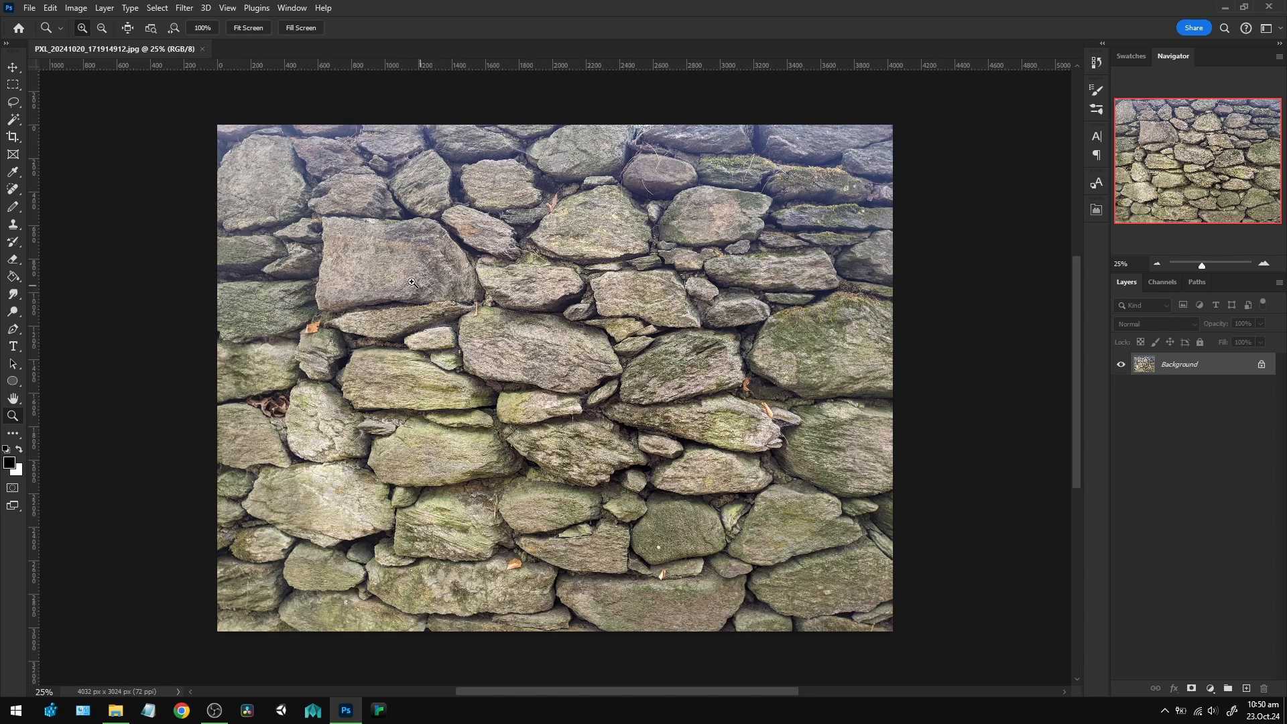
Duplicate the Background layer and reduce the canvas width to 3024 pixels, proceeding with the clipping.
key("ctrl+j")
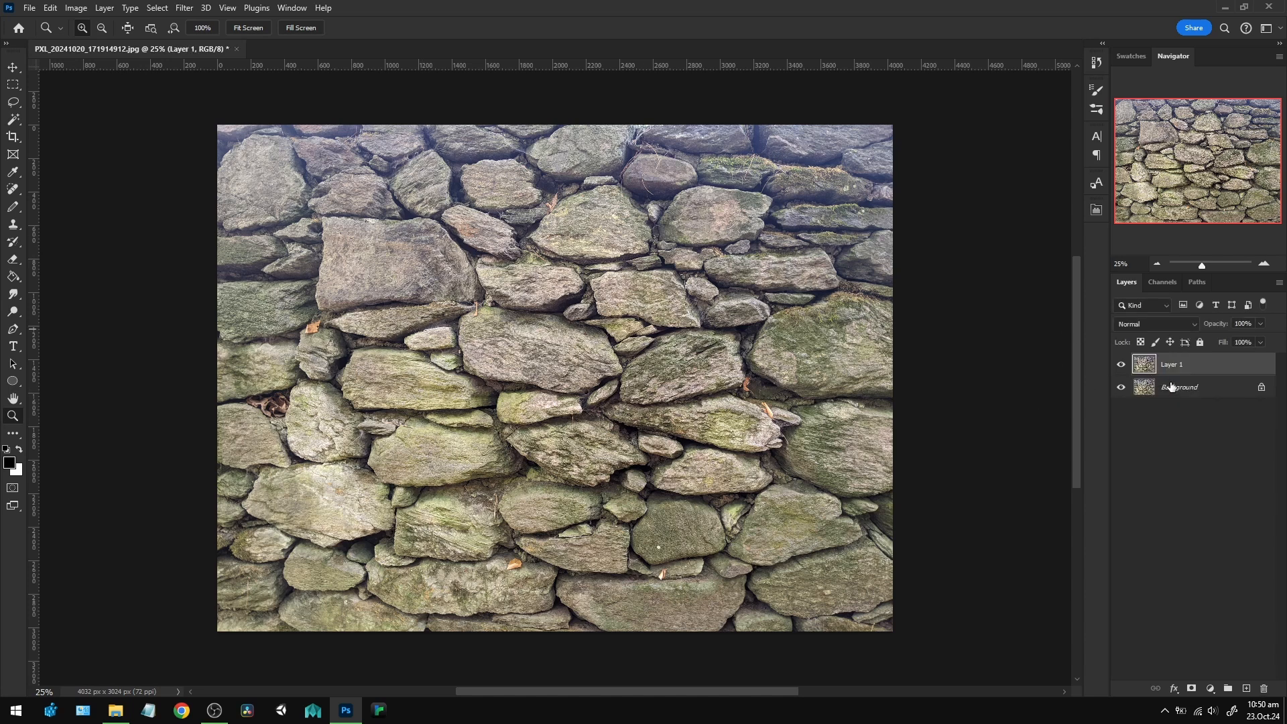
left_click(74, 10)
left_click(84, 121)
left_click_drag(655, 141, 780, 200)
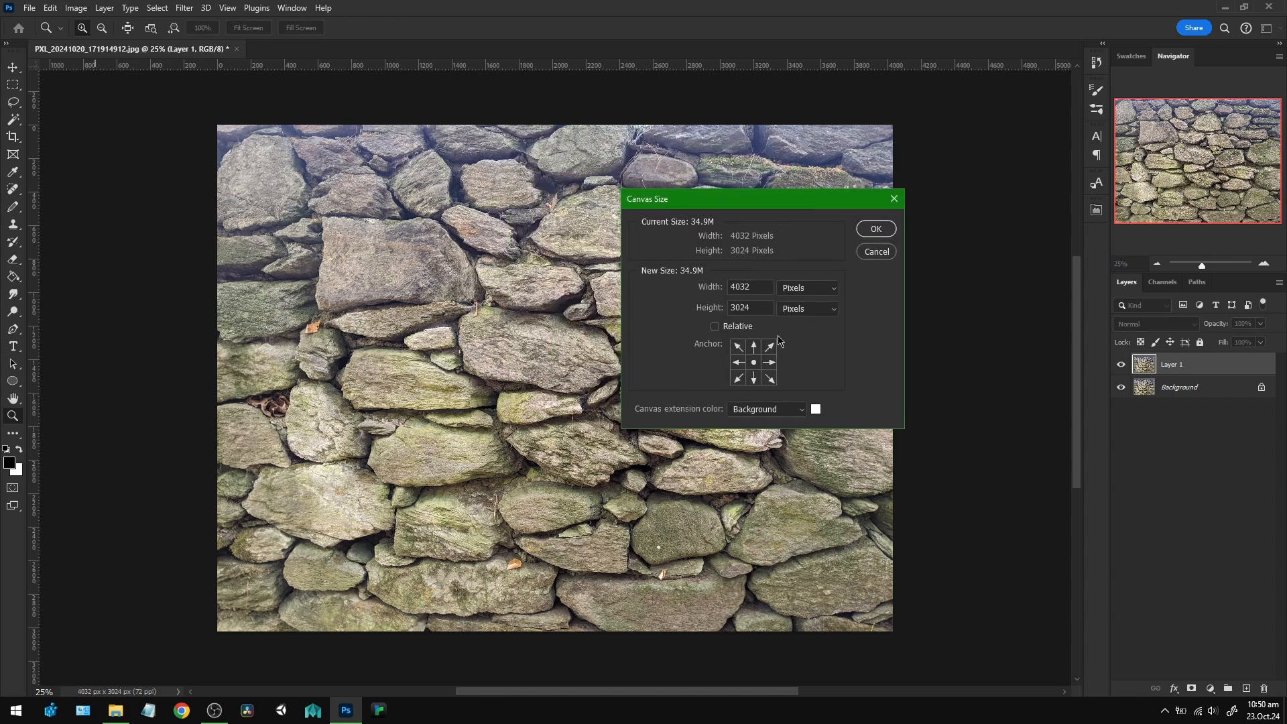
left_click_drag(757, 288, 684, 287)
type("3024")
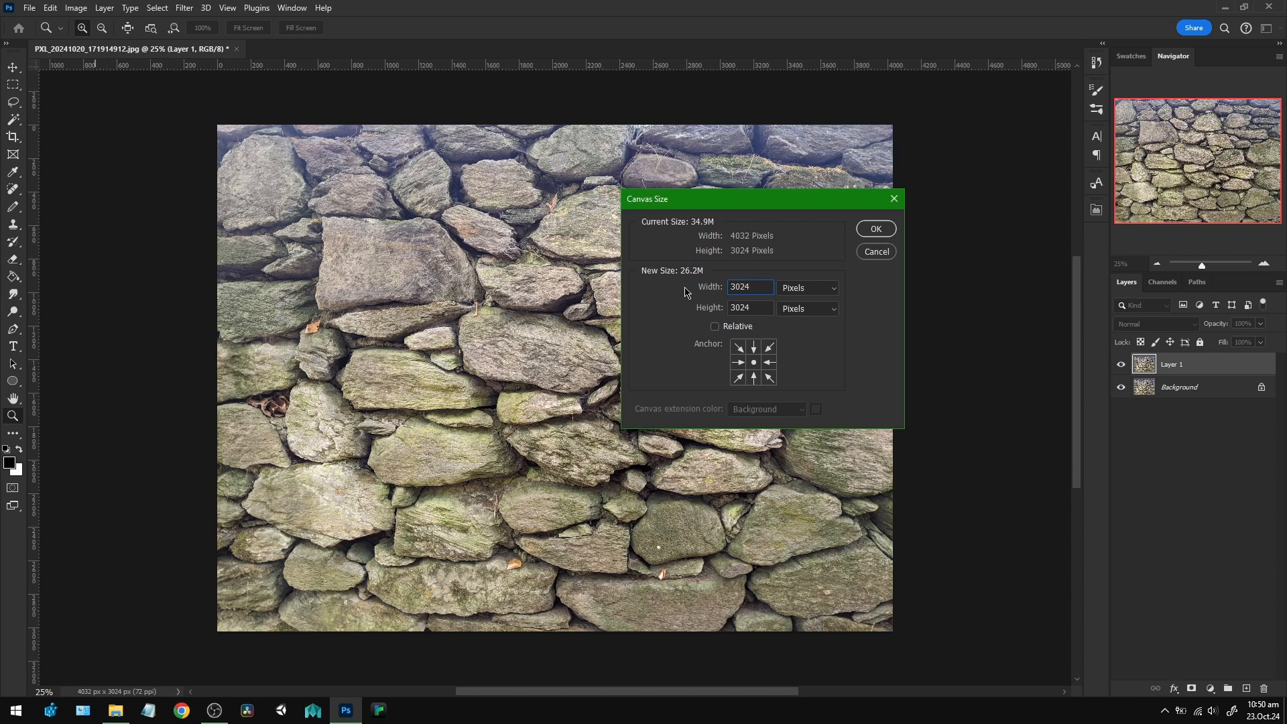
left_click(876, 233)
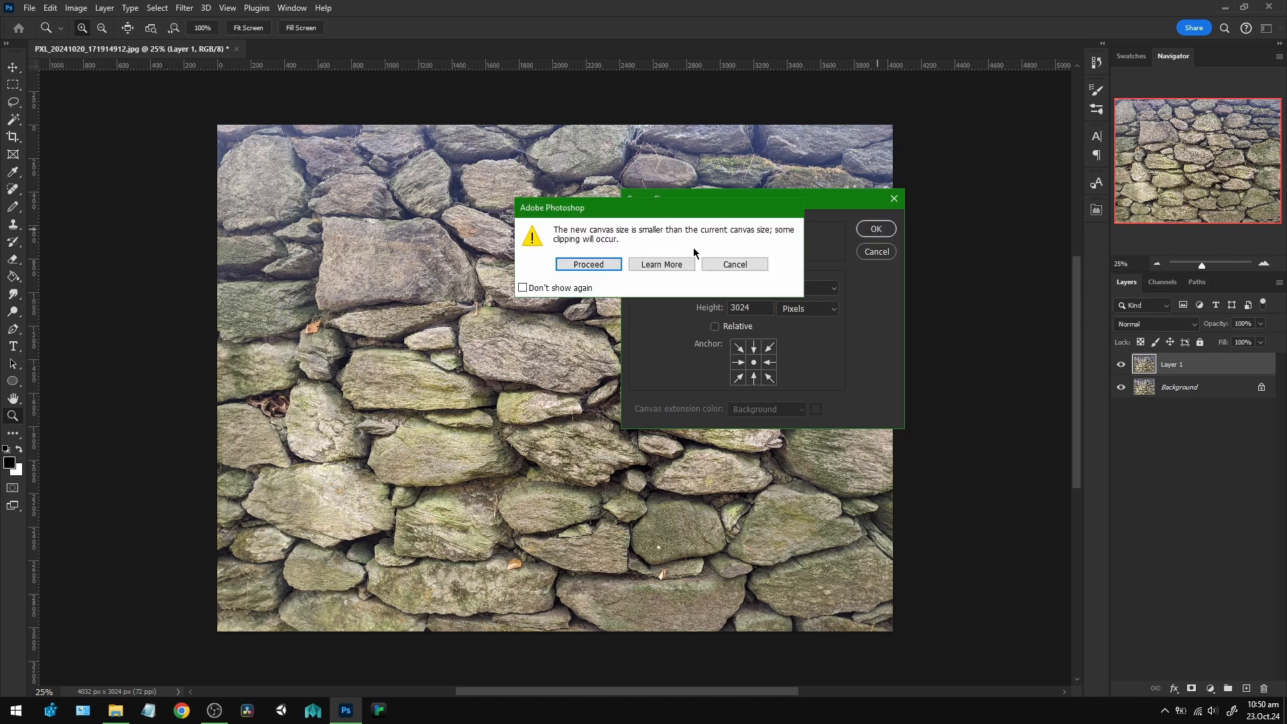
left_click(581, 267)
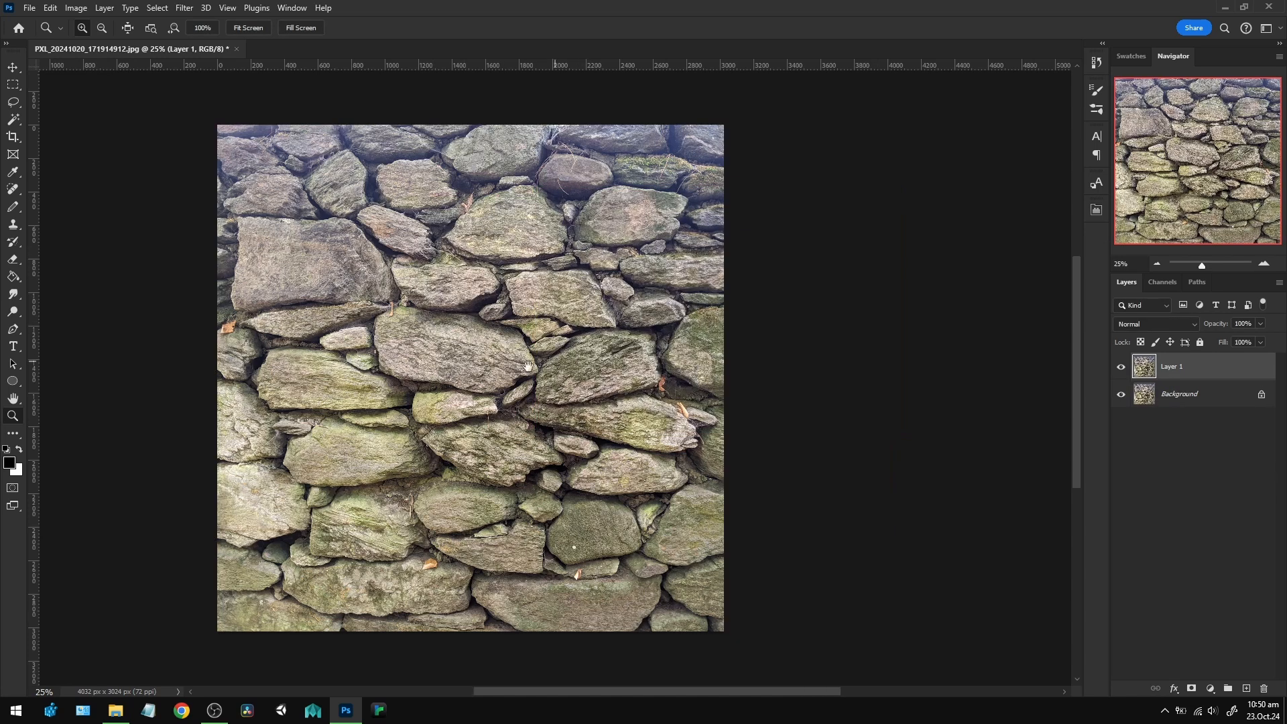
left_click_drag(489, 370, 572, 363)
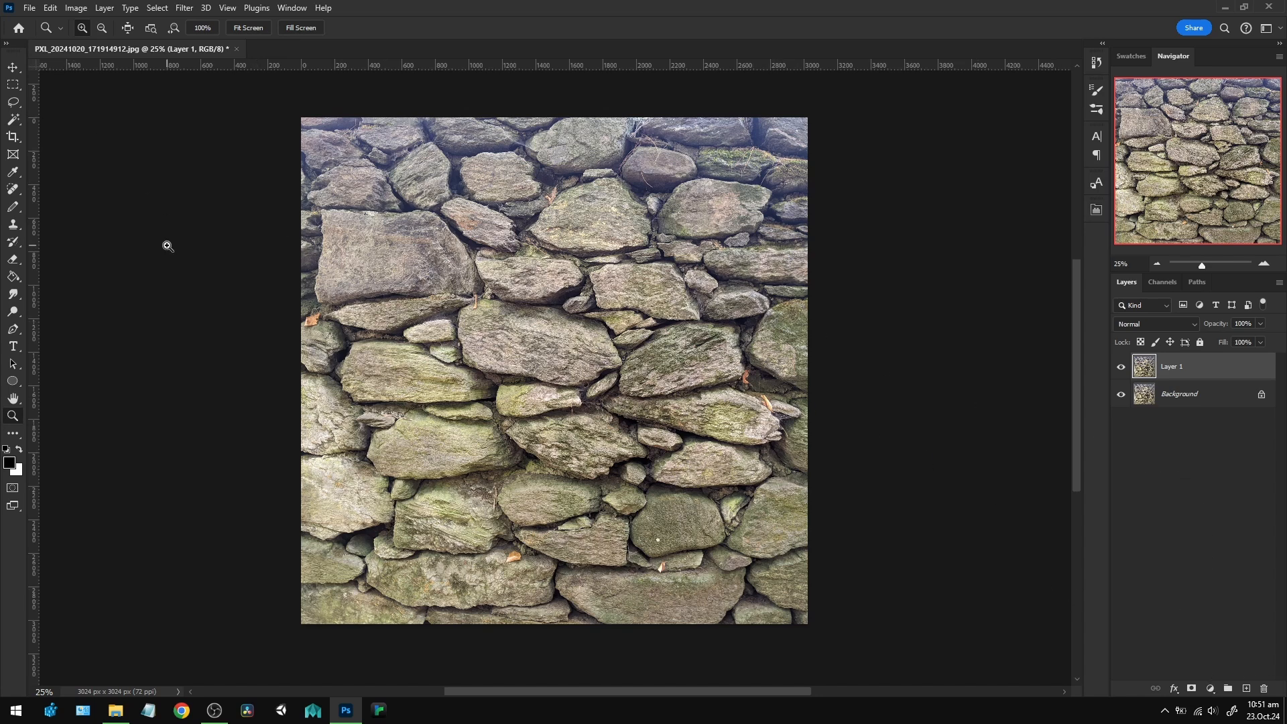
With the Gradient tool, sample the olive-green stone colour as foreground and add a new empty layer above the duplicate.
key("g")
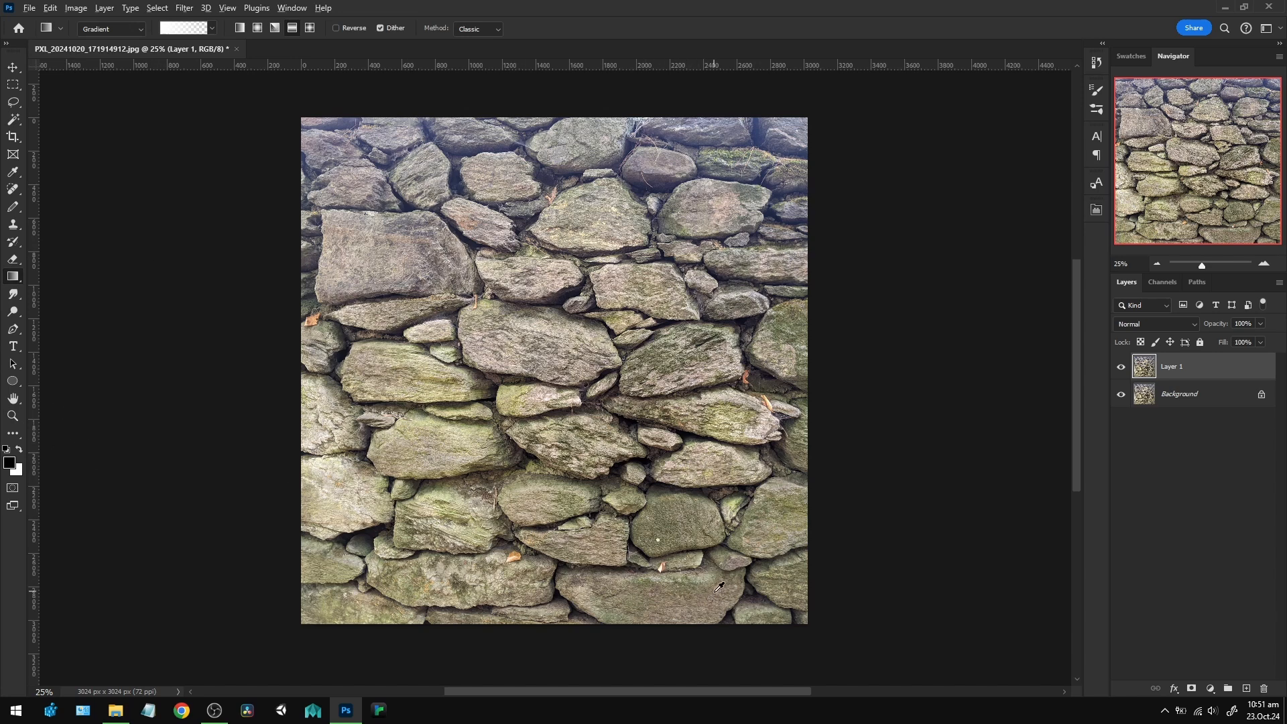
left_click(744, 531, "alt")
key("ctrl+shift+n")
key("Return")
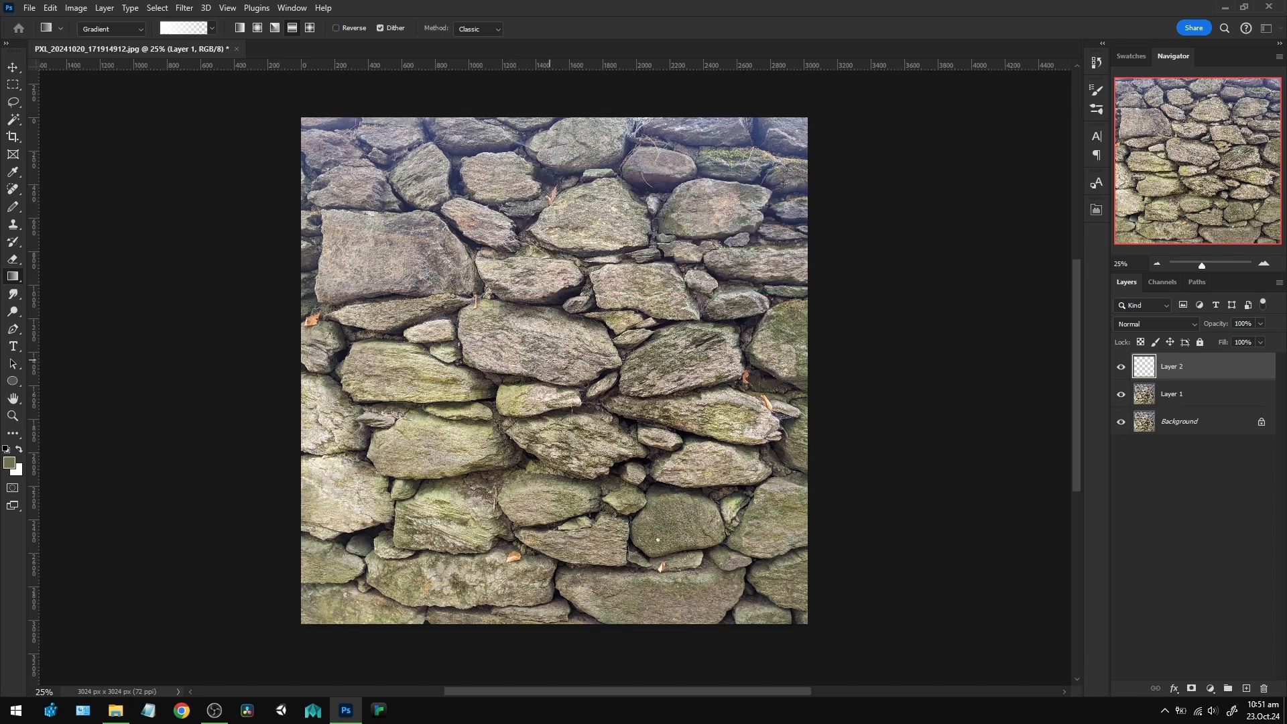
Draw a linear foreground-to-transparent gradient from the Basics presets, from the wall's top edge straight down to about two-thirds of its height.
left_click(212, 29)
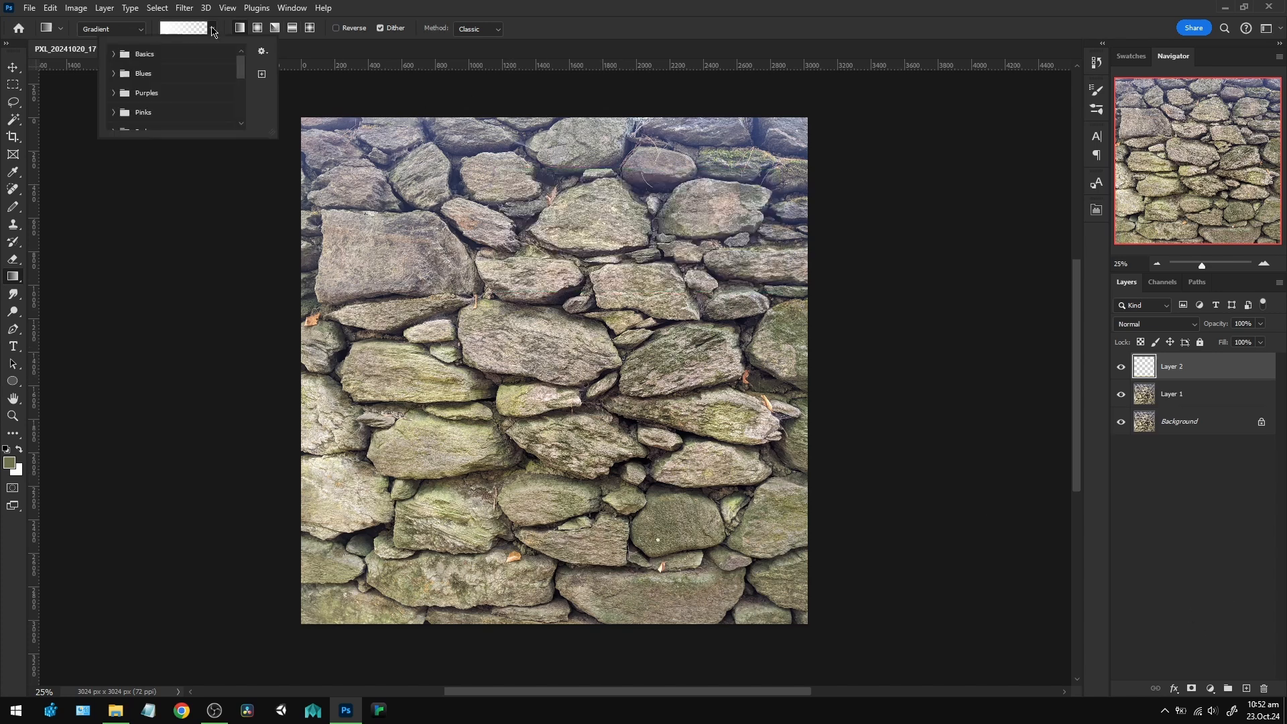
left_click(113, 54)
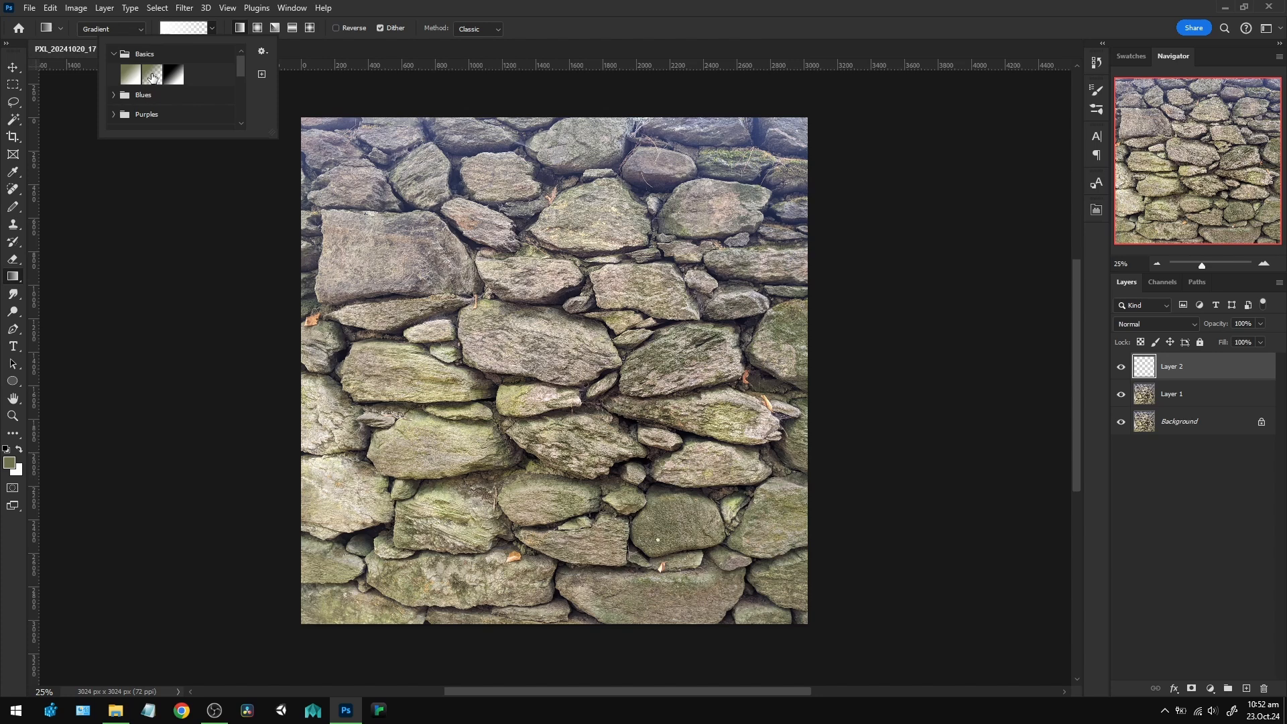
left_click(153, 77)
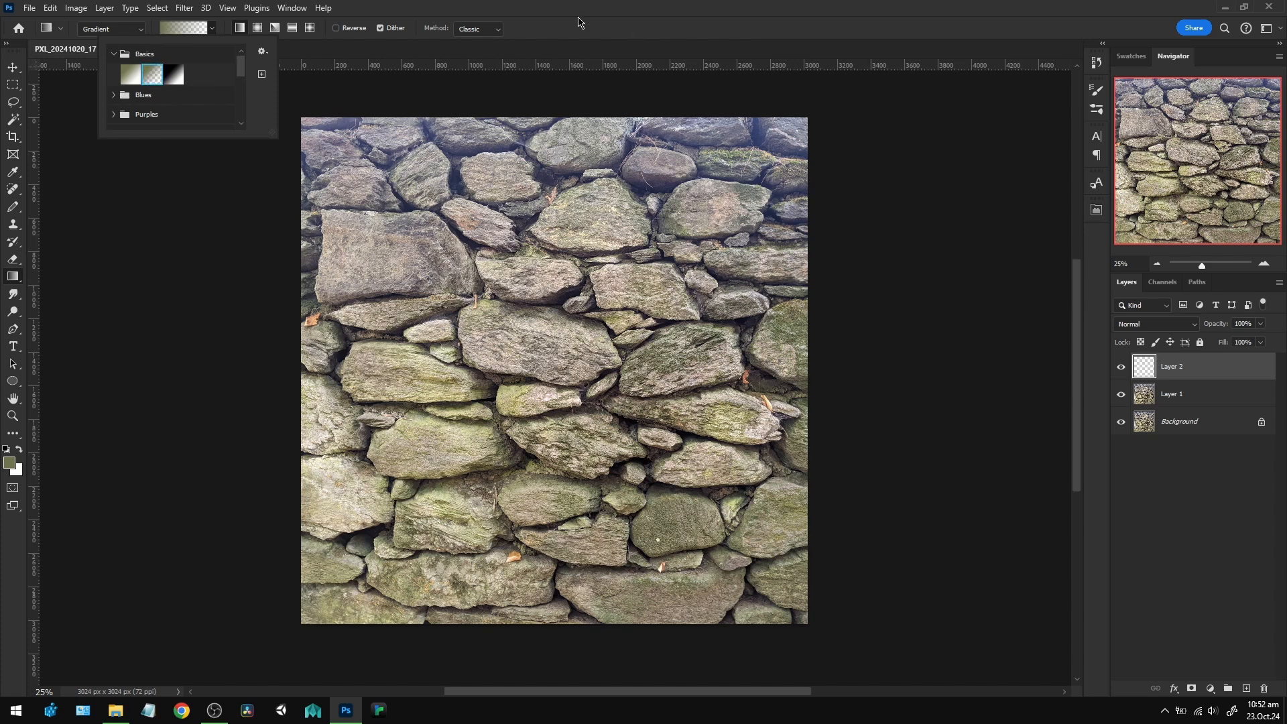
left_click(580, 22)
left_click_drag(536, 115, 535, 447)
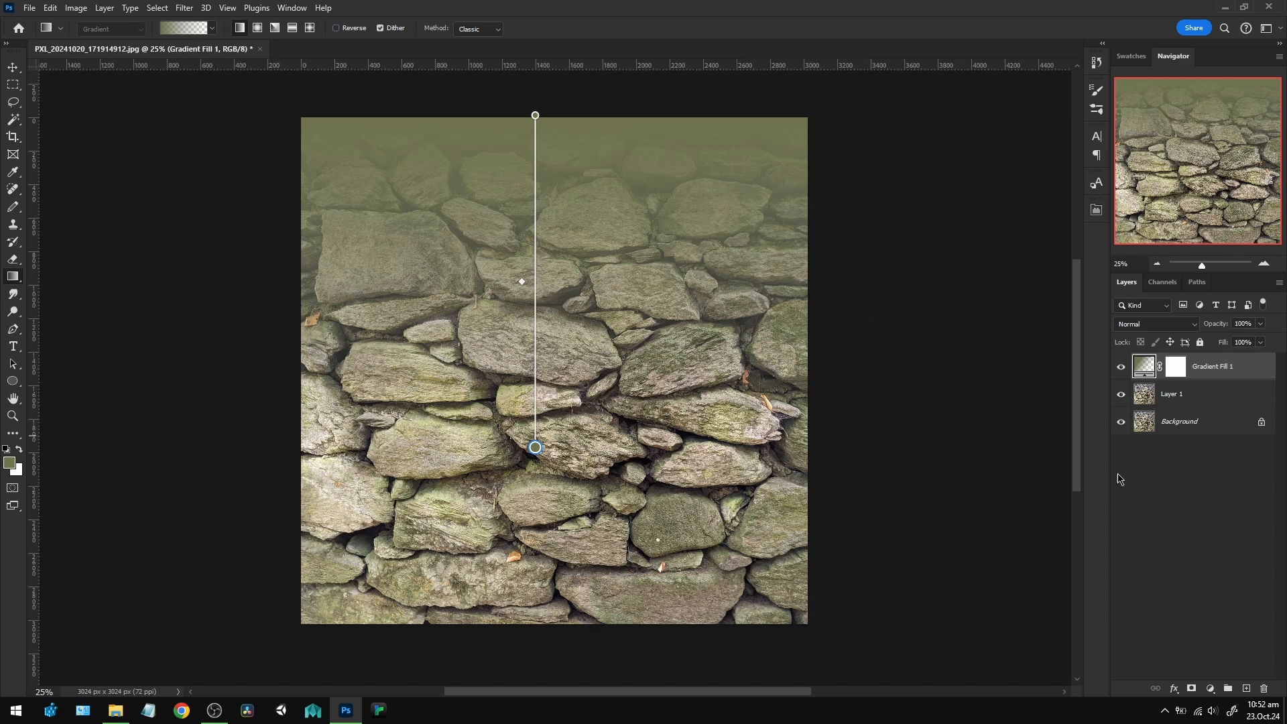
Set the gradient fill layer to Color blend mode at 50% opacity.
left_click(1194, 326)
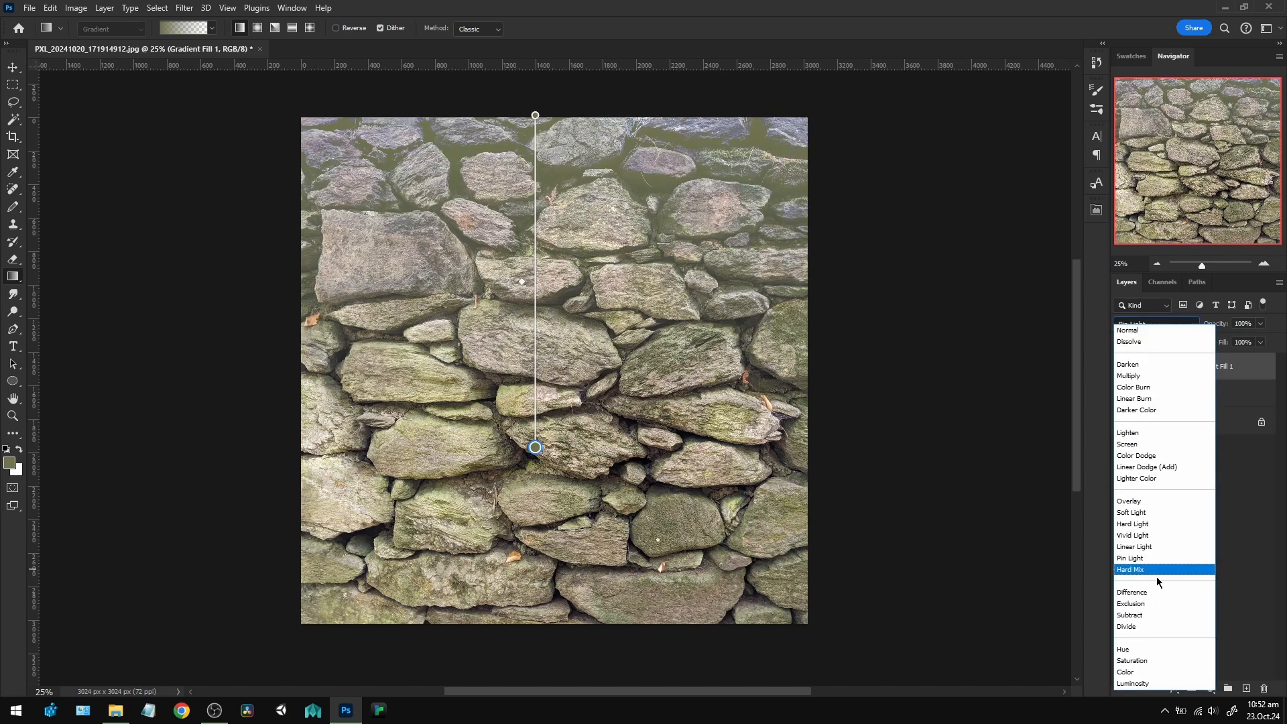
left_click(1138, 672)
left_click(1260, 323)
left_click_drag(1264, 340, 1232, 345)
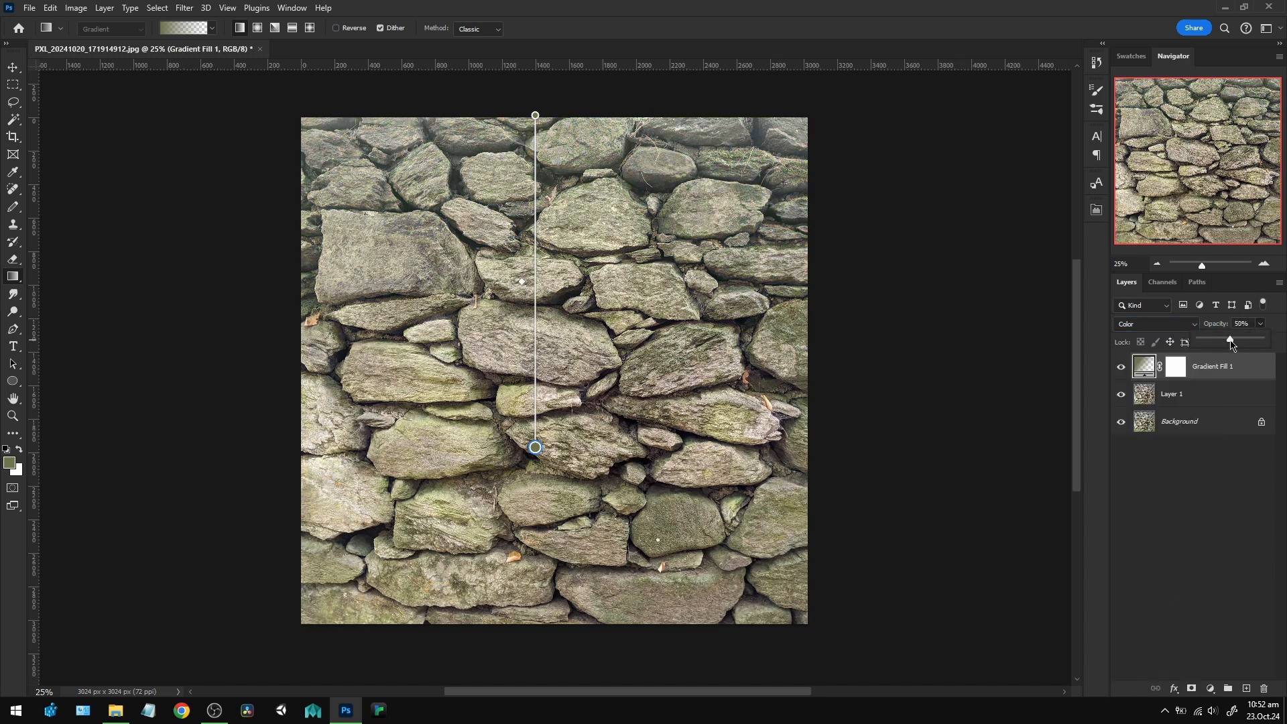
Change the gradient fill layer's blend mode to Hard Light.
left_click(1176, 324)
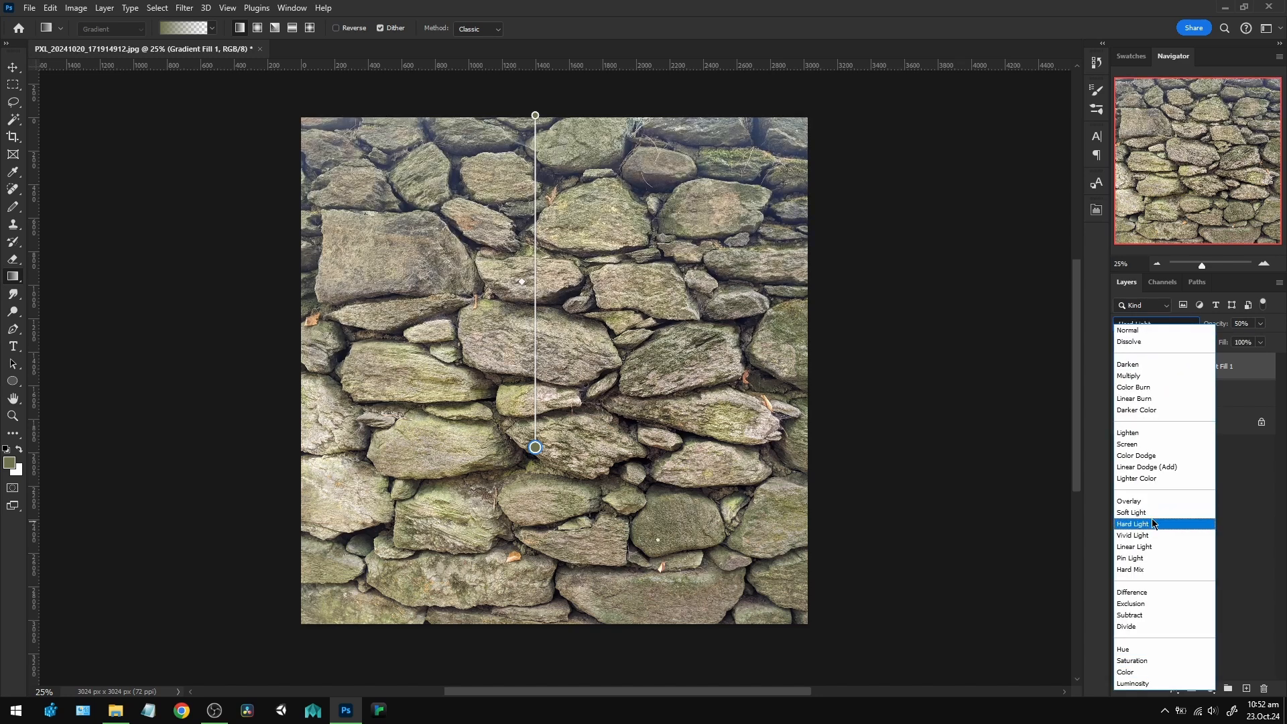
key("Escape")
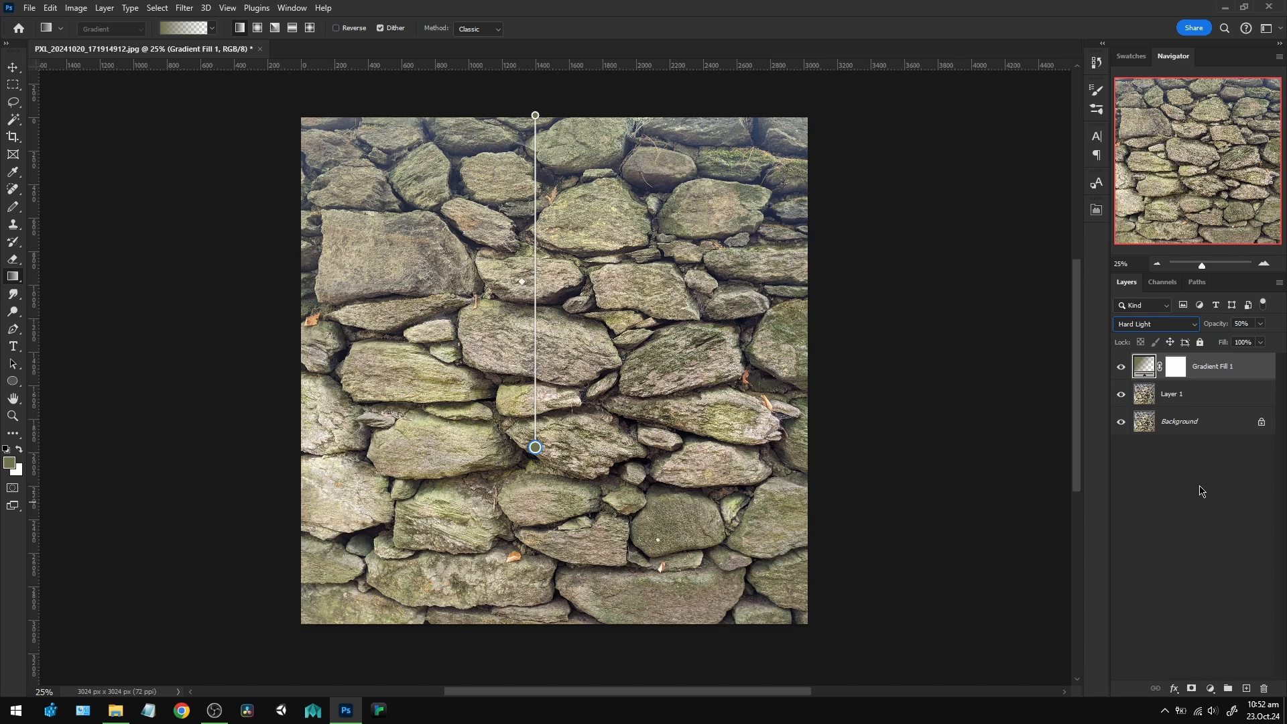
left_click(1192, 489)
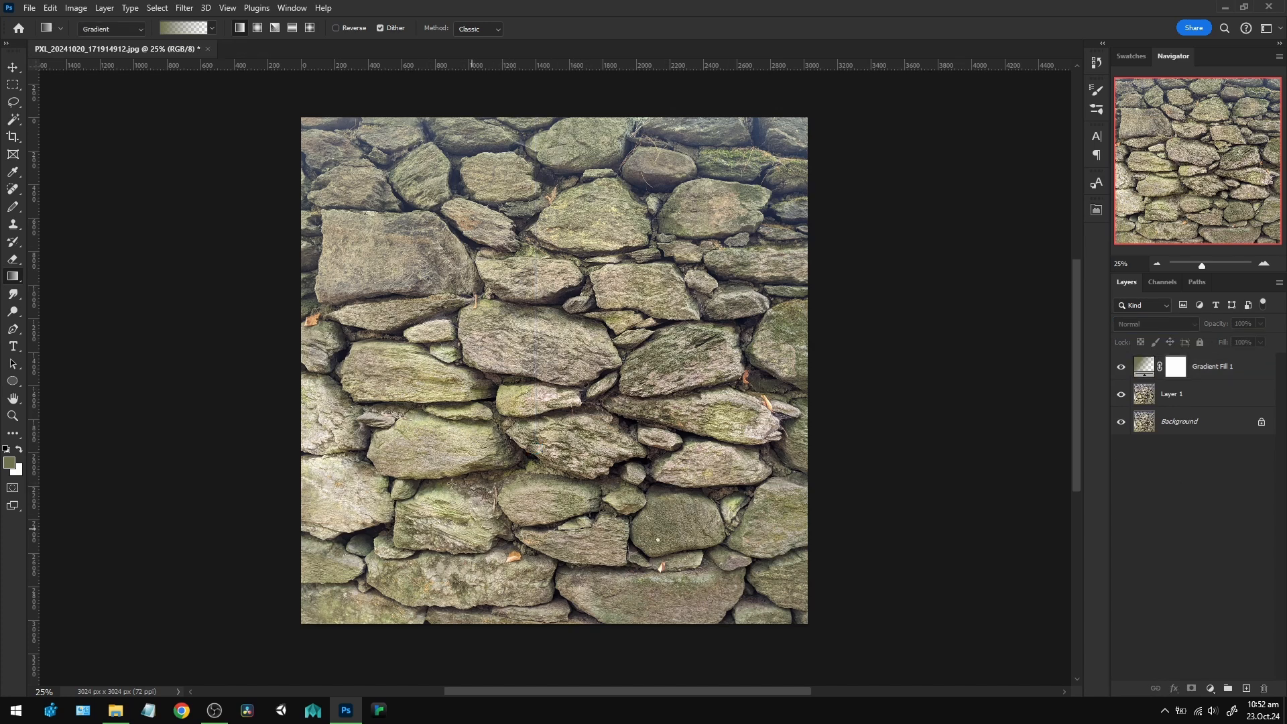
Compare the wall with and without the gradient fill, then set that layer's opacity to 73%.
left_click(1122, 367)
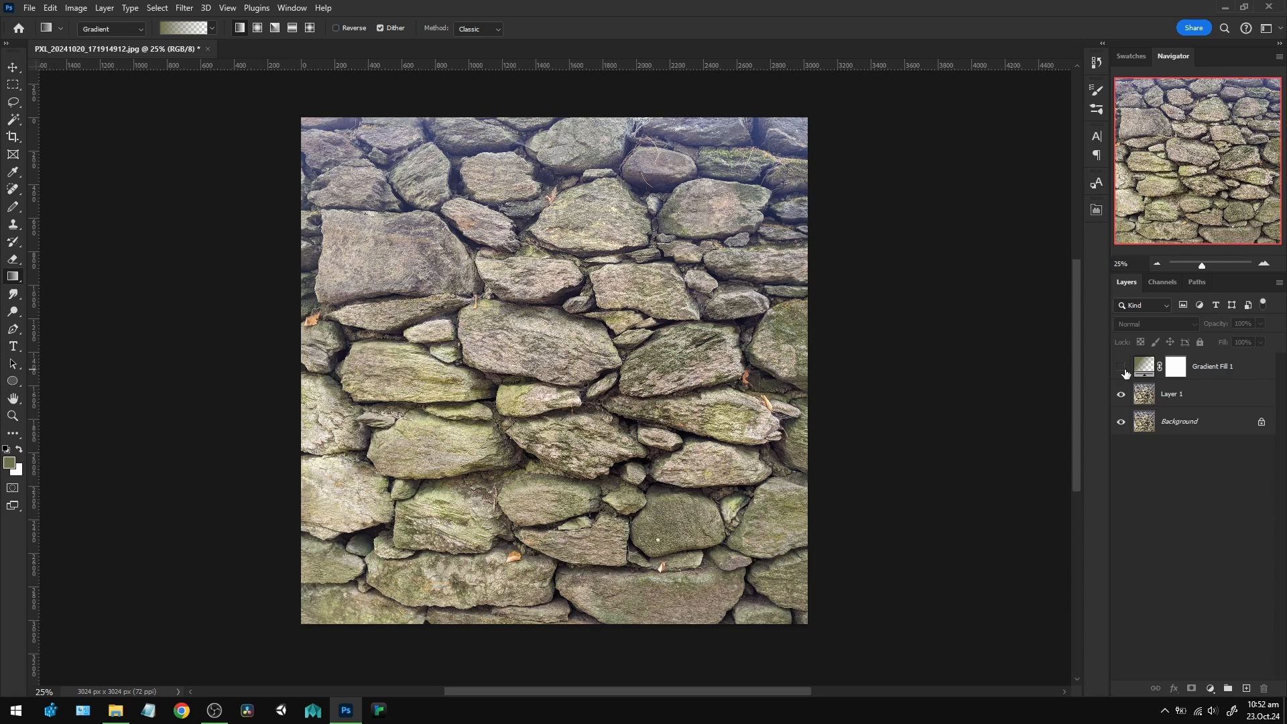
left_click(1123, 368)
left_click(1227, 370)
left_click(1260, 325)
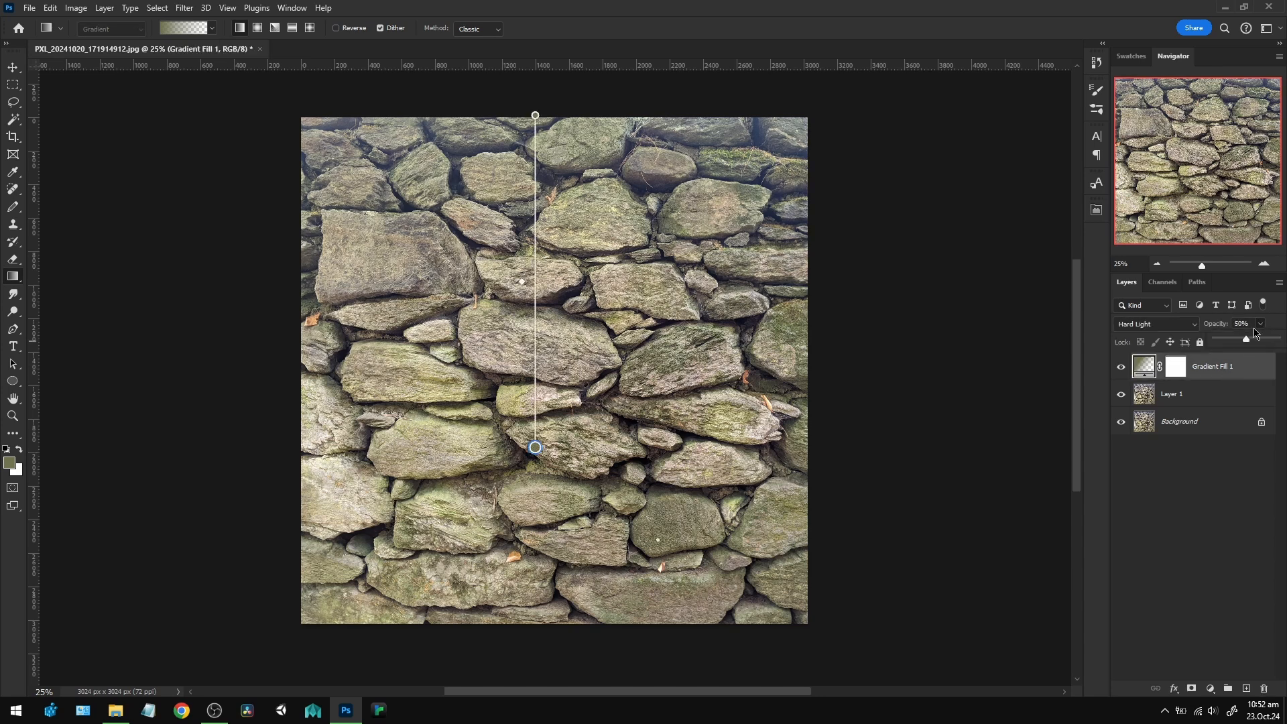
left_click_drag(1246, 339, 1261, 342)
left_click(1160, 475)
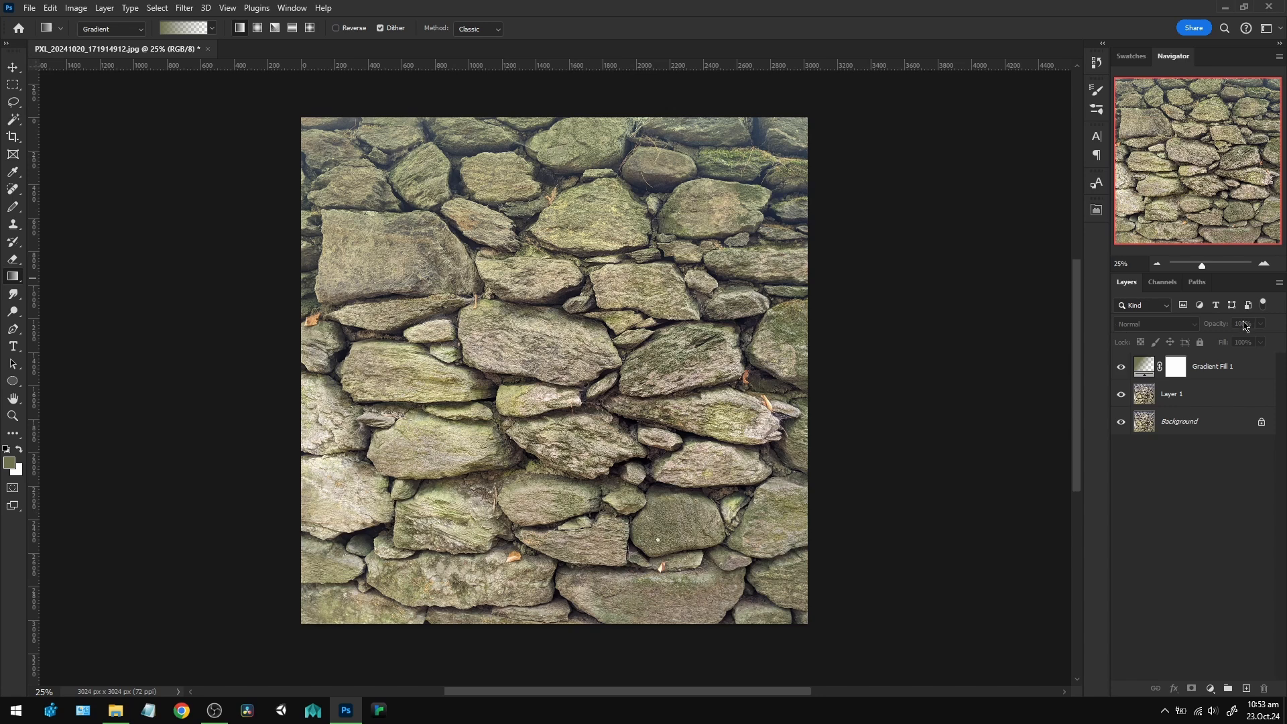
Stamp all visible layers into a new merged layer directly above the gradient fill.
left_click(1231, 376)
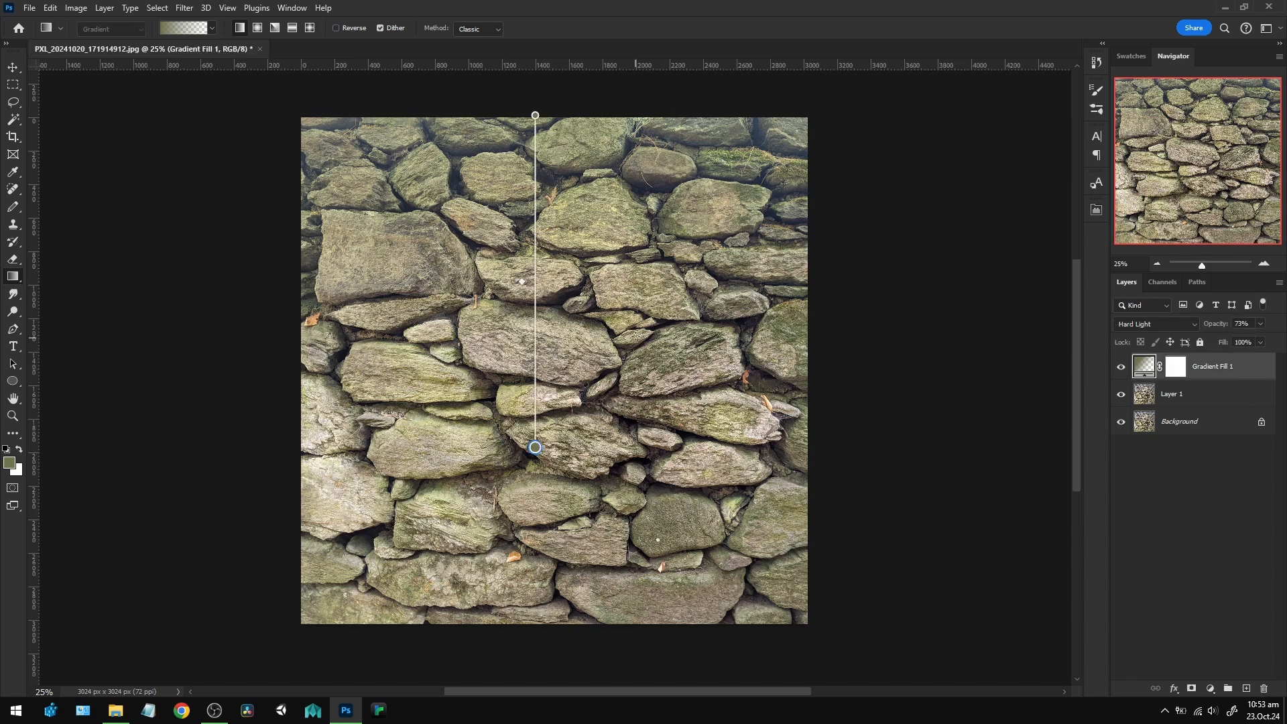
left_click(1204, 480)
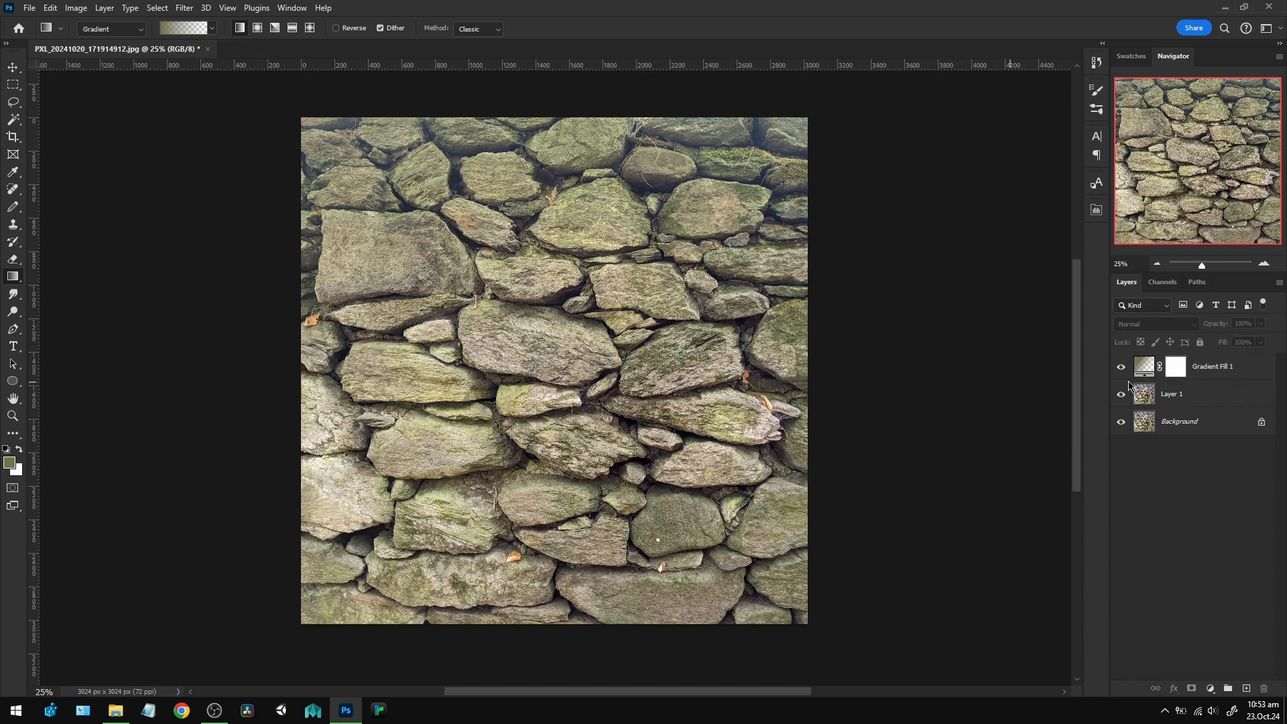
left_click(1229, 374)
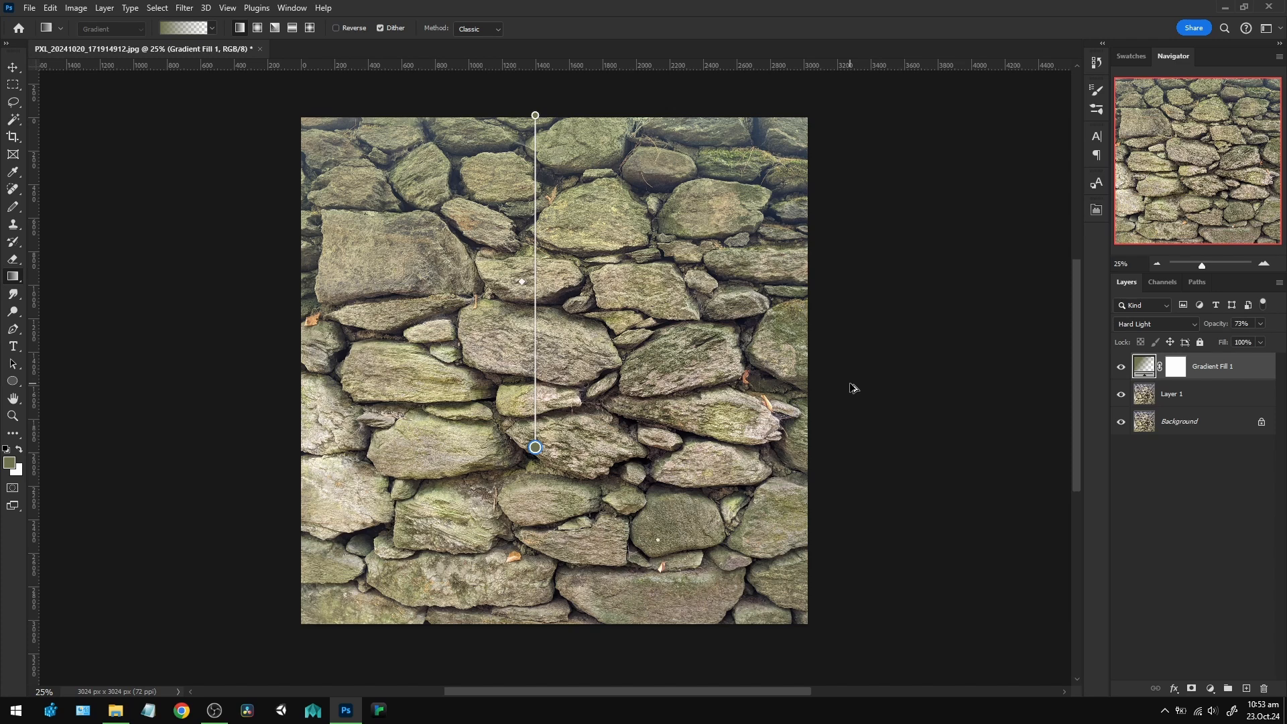
key("ctrl+shift+alt+e")
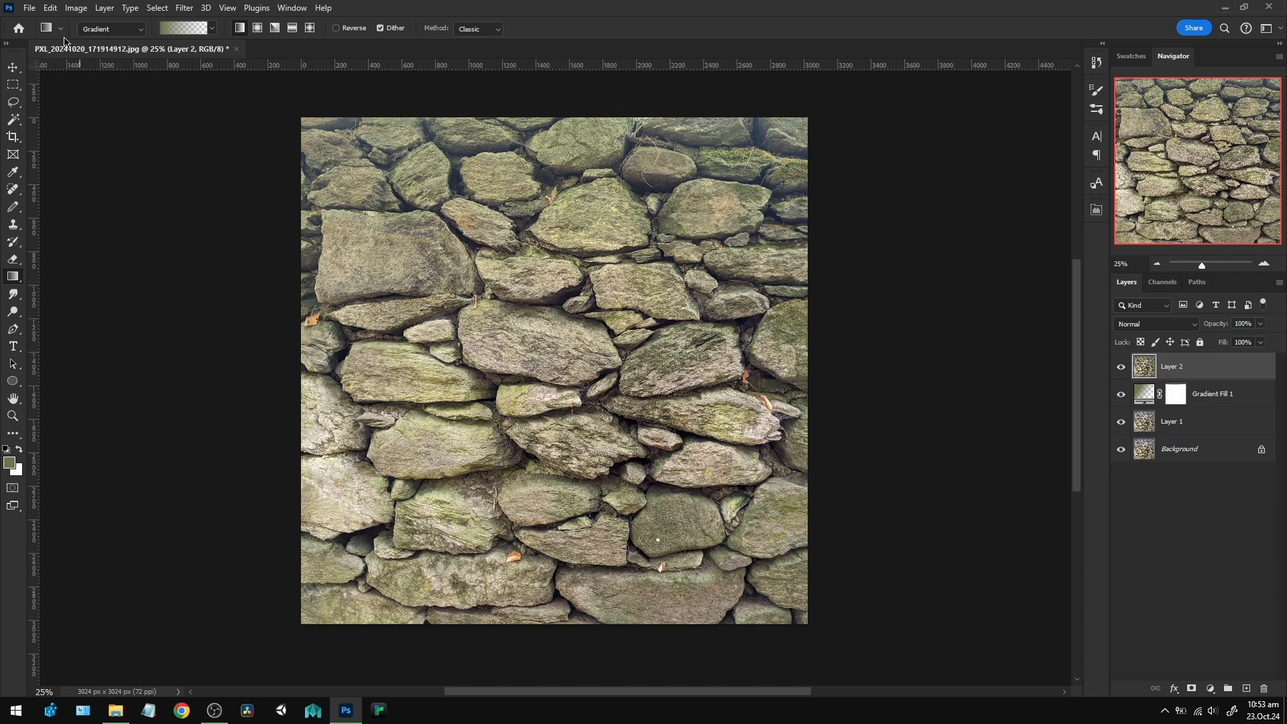
Check the document's pixel dimensions in Image Size without resizing it.
left_click(75, 8)
left_click(105, 106)
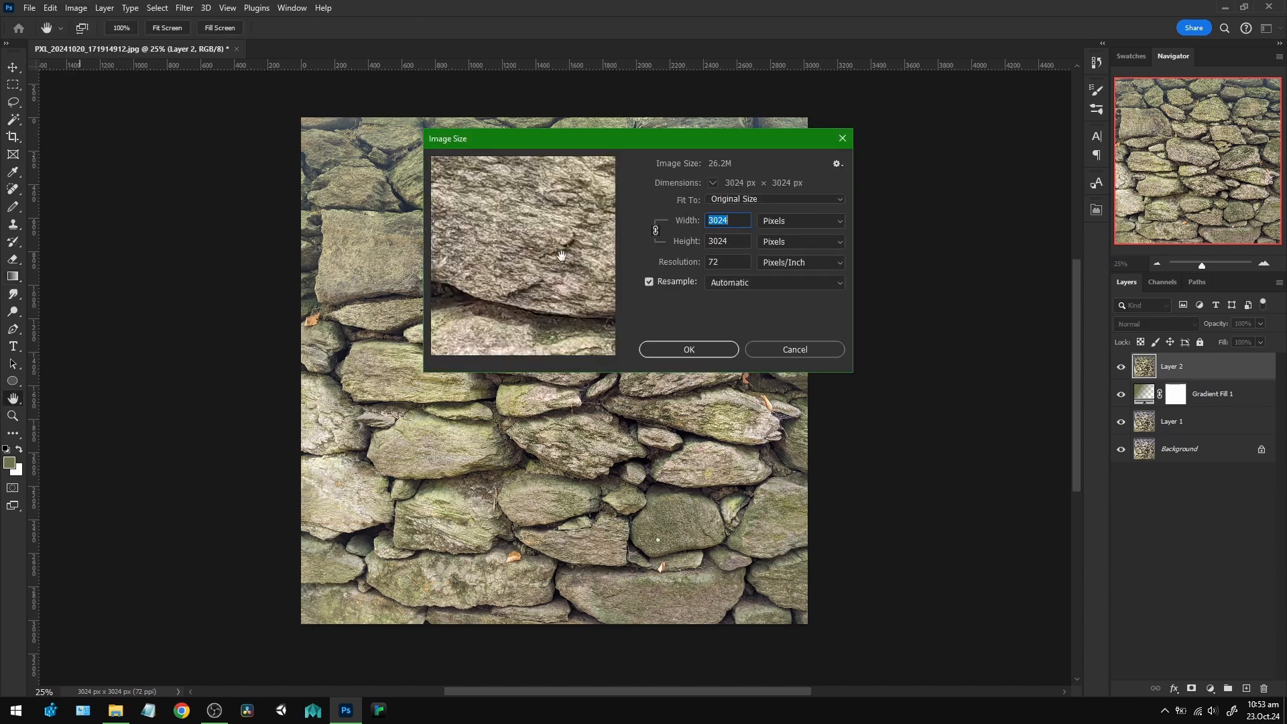
left_click_drag(739, 218, 706, 221)
left_click(826, 351)
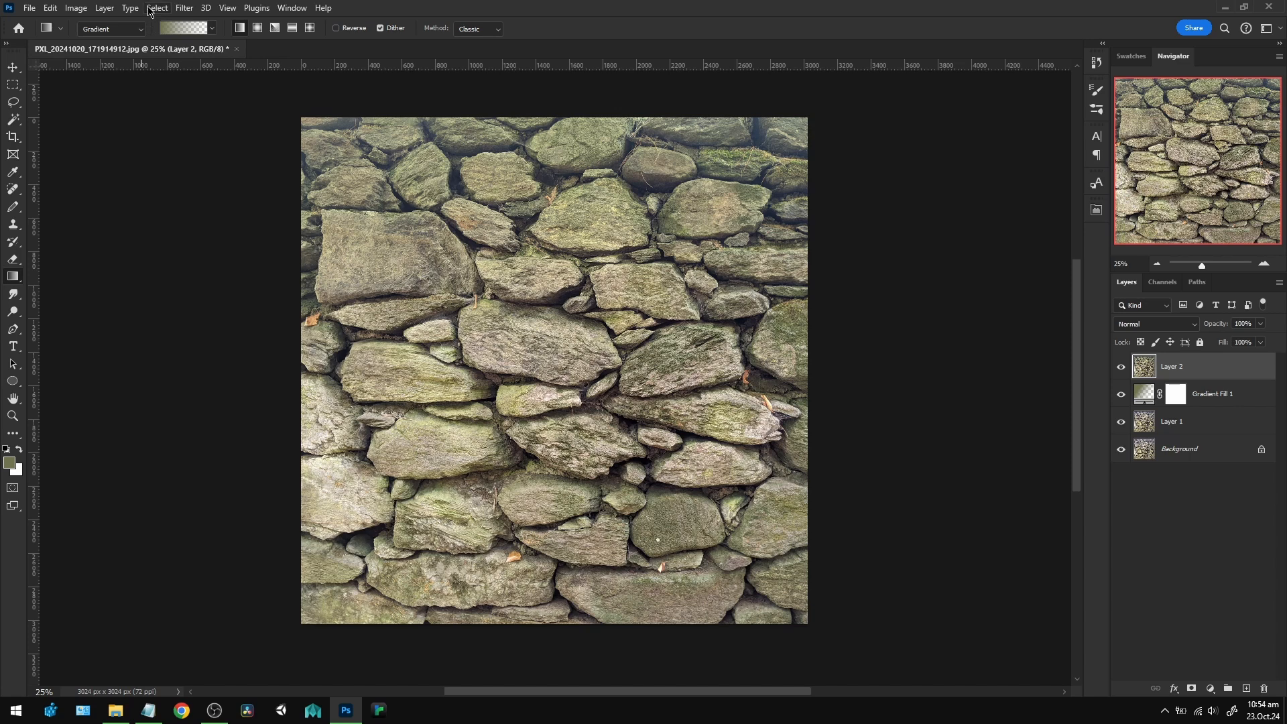
Apply the Offset filter to the merged layer with 1512 pixels horizontally and vertically, wrapping the undefined areas around.
left_click(182, 8)
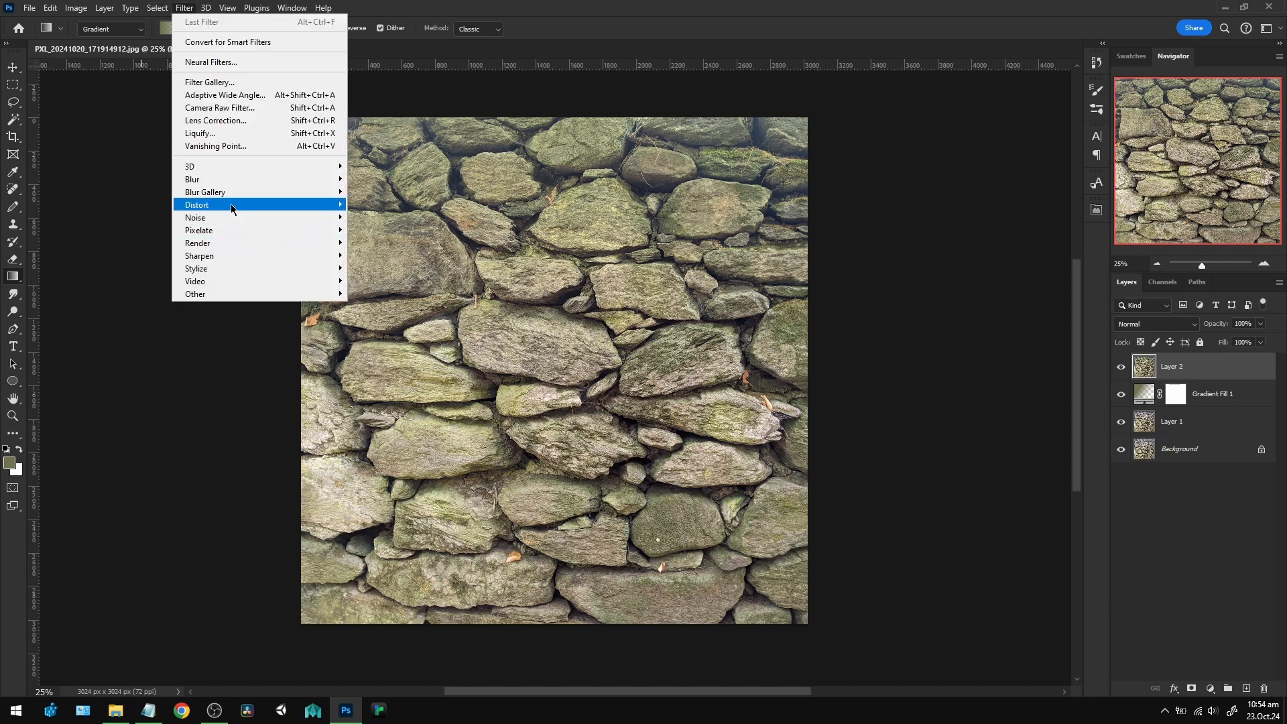
mouse_move(217, 298)
left_click(376, 359)
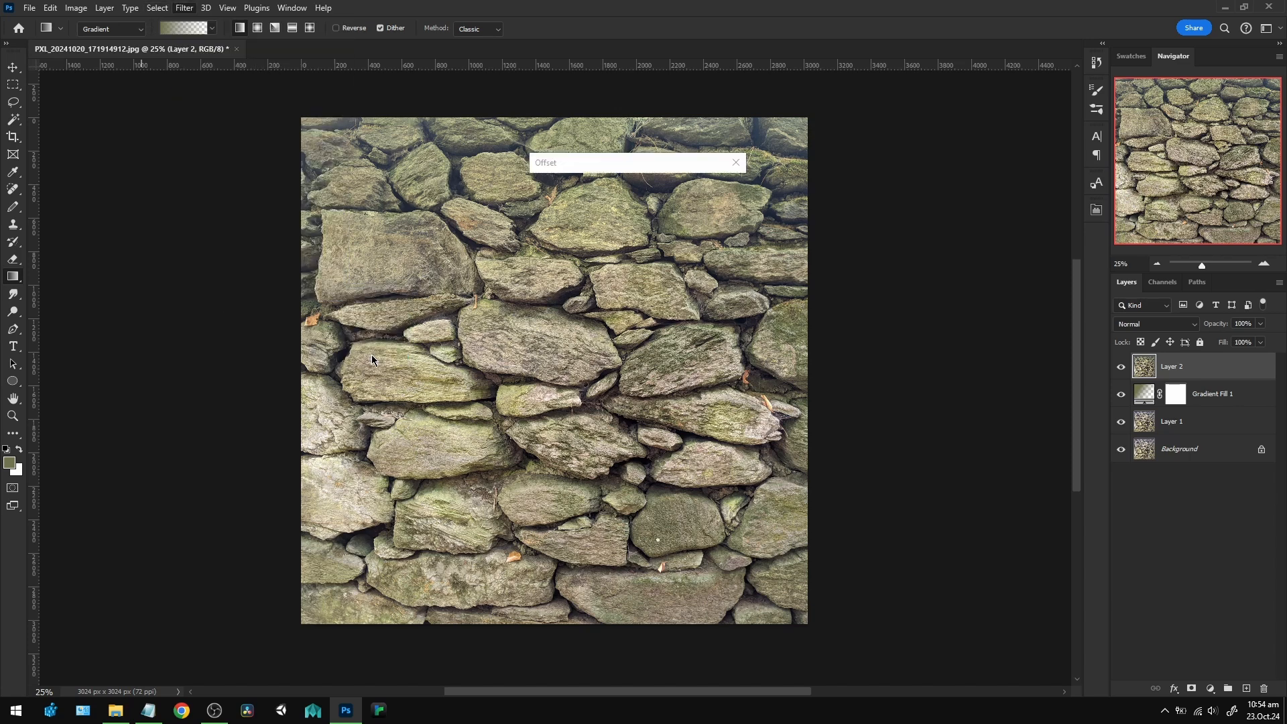
left_click_drag(603, 163, 805, 184)
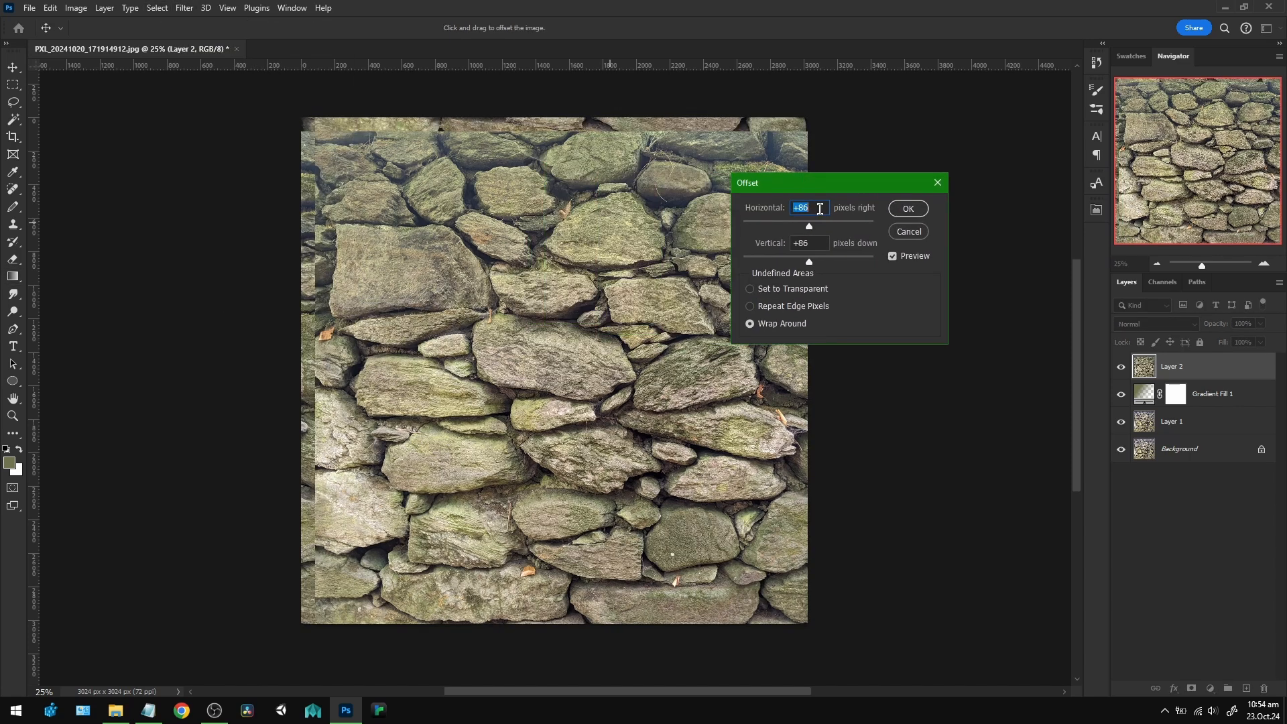
left_click(812, 242)
type("1512")
key("Tab")
type("1512")
left_click(920, 208)
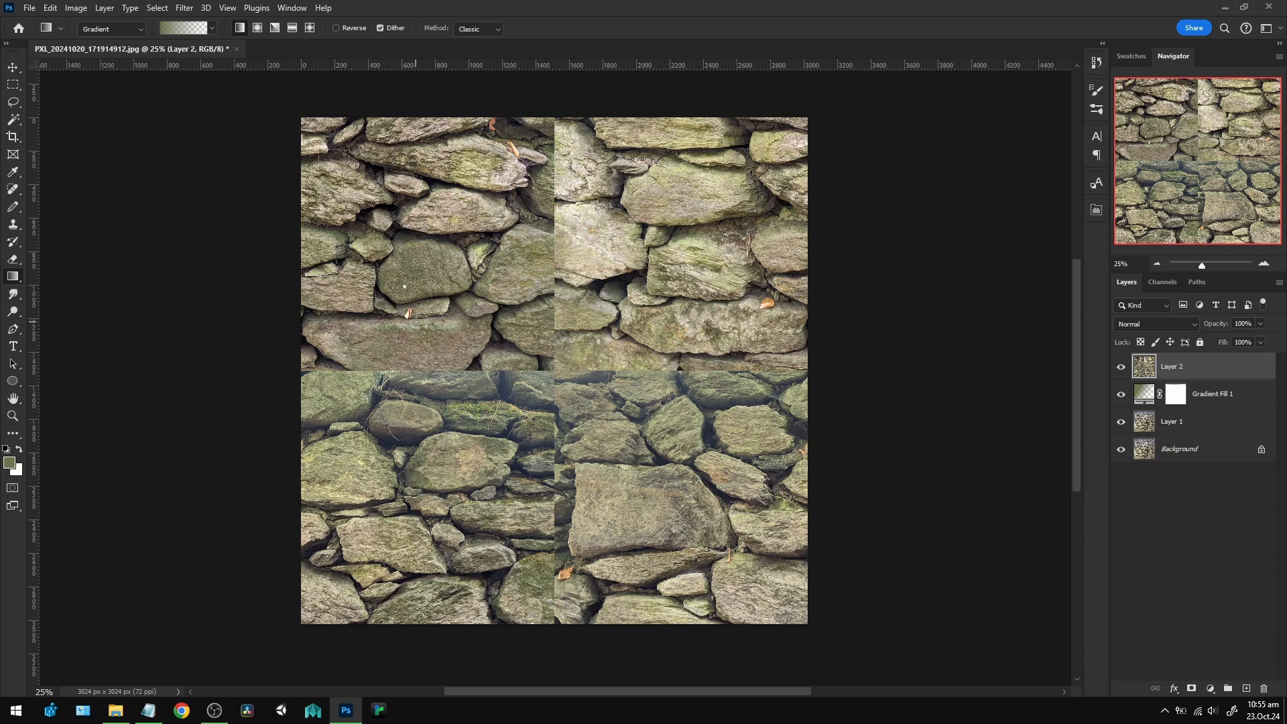
Heal the horizontal and vertical seams through the middle of the merged layer using a soft 428-pixel Spot Healing Brush.
left_click(14, 190)
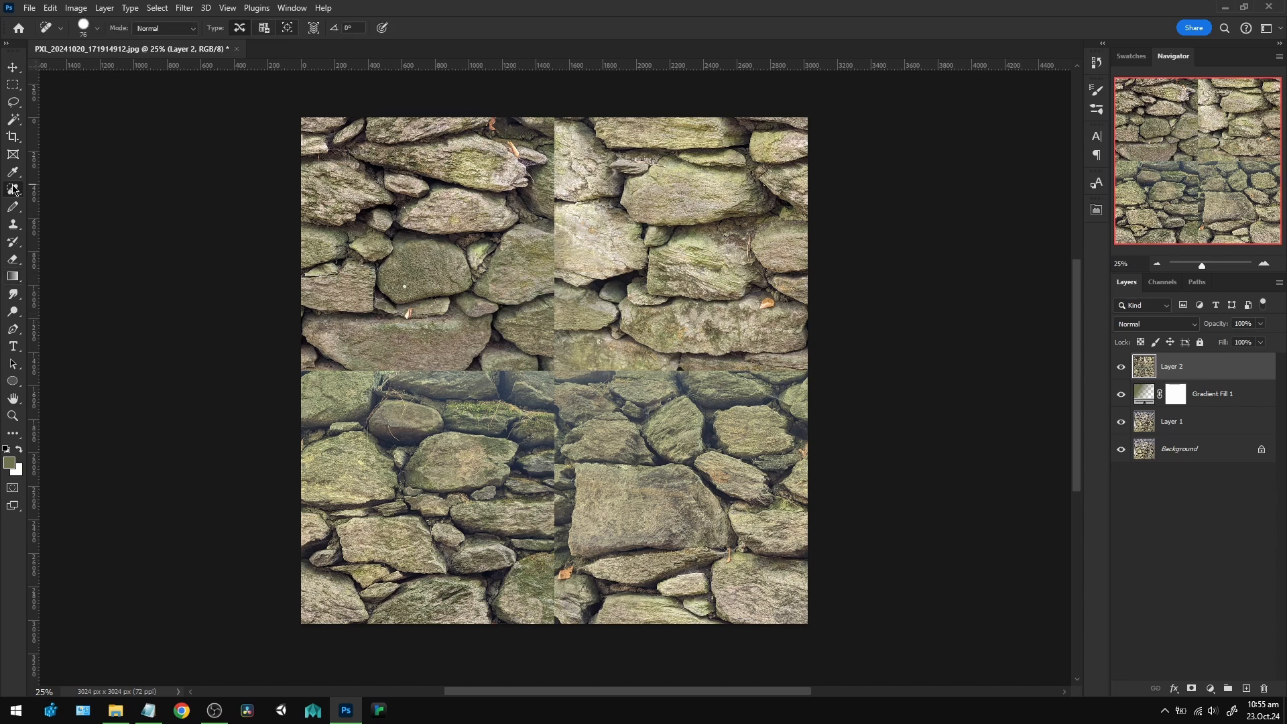
right_click(14, 190)
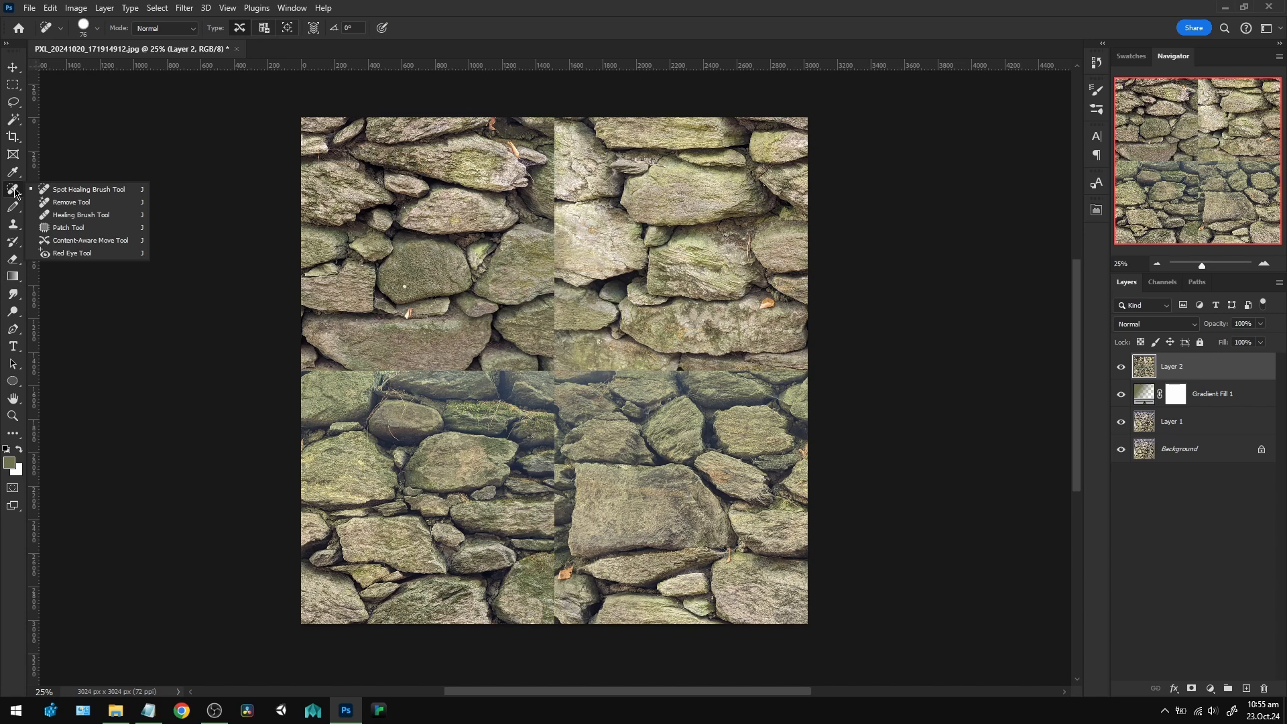
left_click(83, 192)
left_click_drag(427, 332, 485, 333)
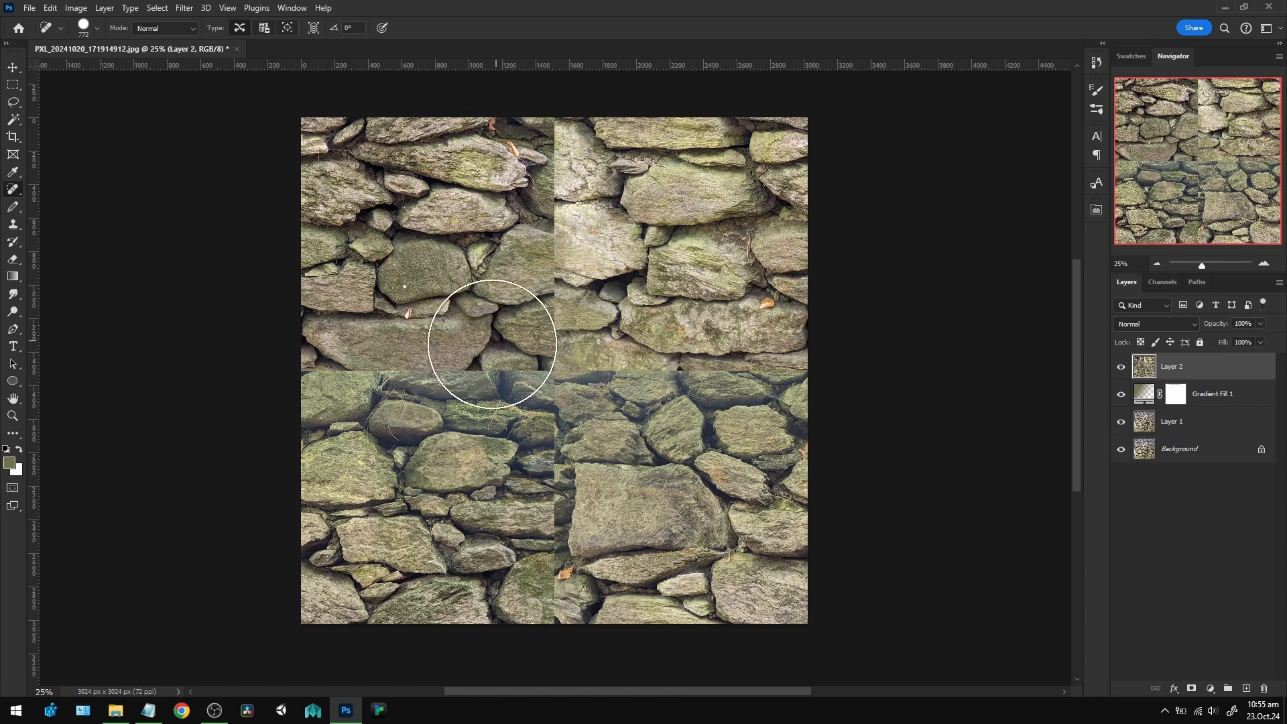
left_click(97, 29)
left_click(85, 96)
left_click(493, 21)
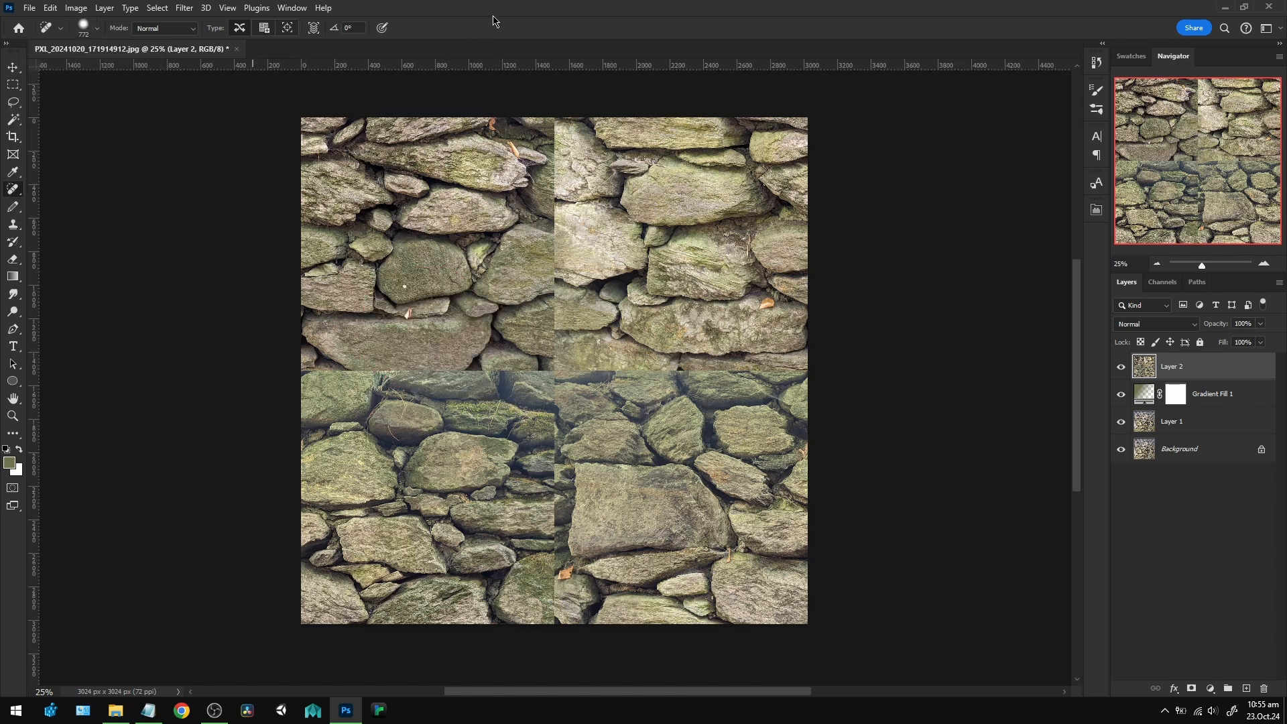
mouse_move(426, 366)
left_mouse_down()
mouse_move(362, 373)
mouse_move(771, 376)
left_mouse_up()
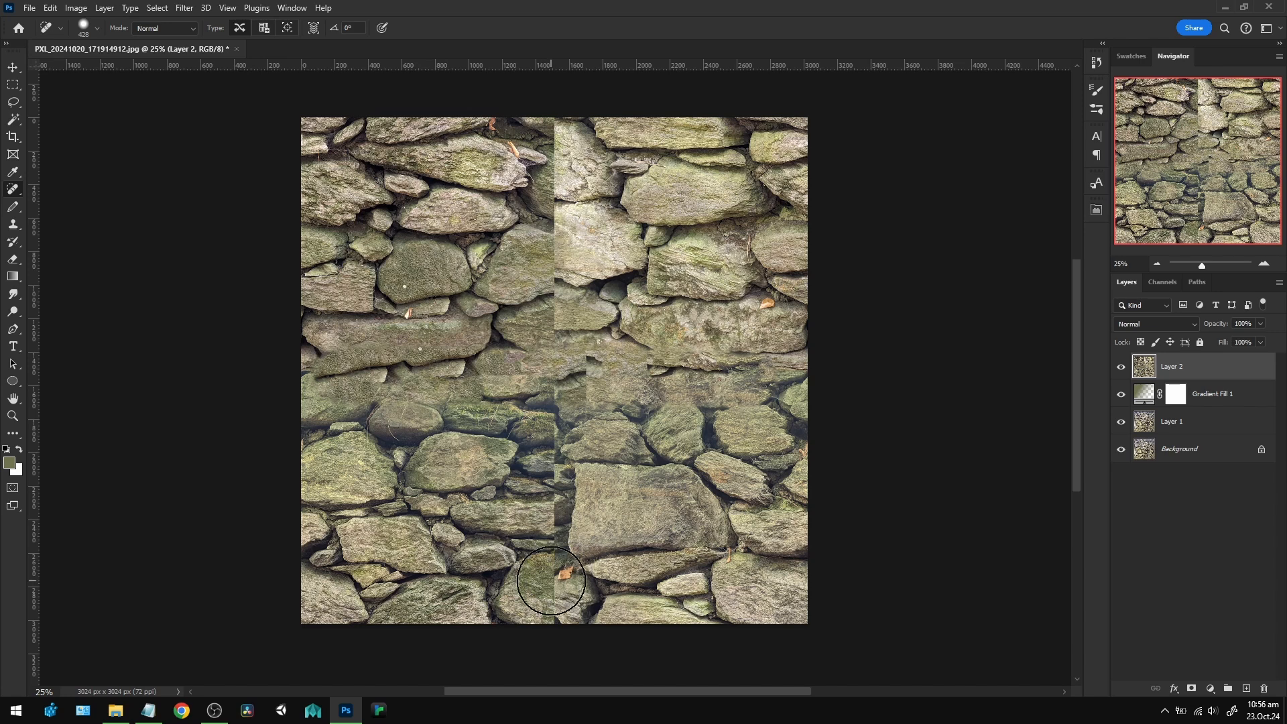
left_click_drag(547, 575, 549, 158)
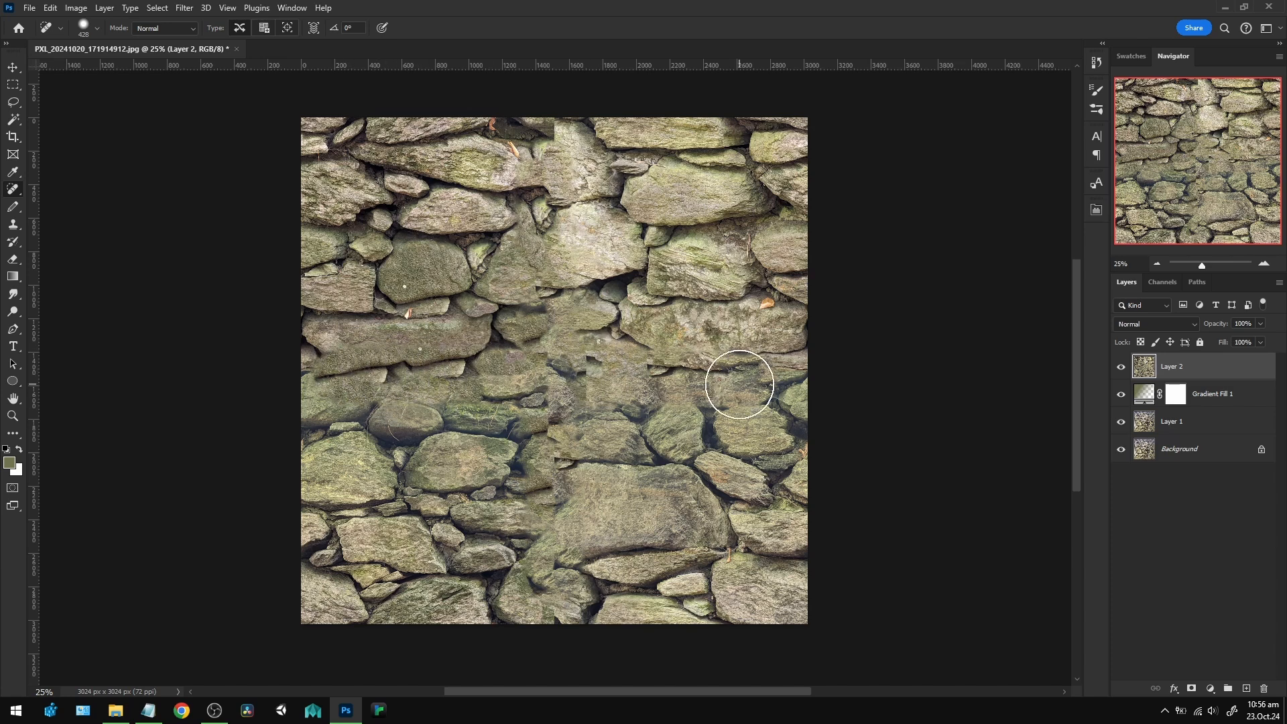
Undo the last vertical-seam healing and heal the seam down the middle of the wall again with the Spot Healing Brush.
key("ctrl+z")
key("bracketleft")
key("bracketleft")
key("bracketleft")
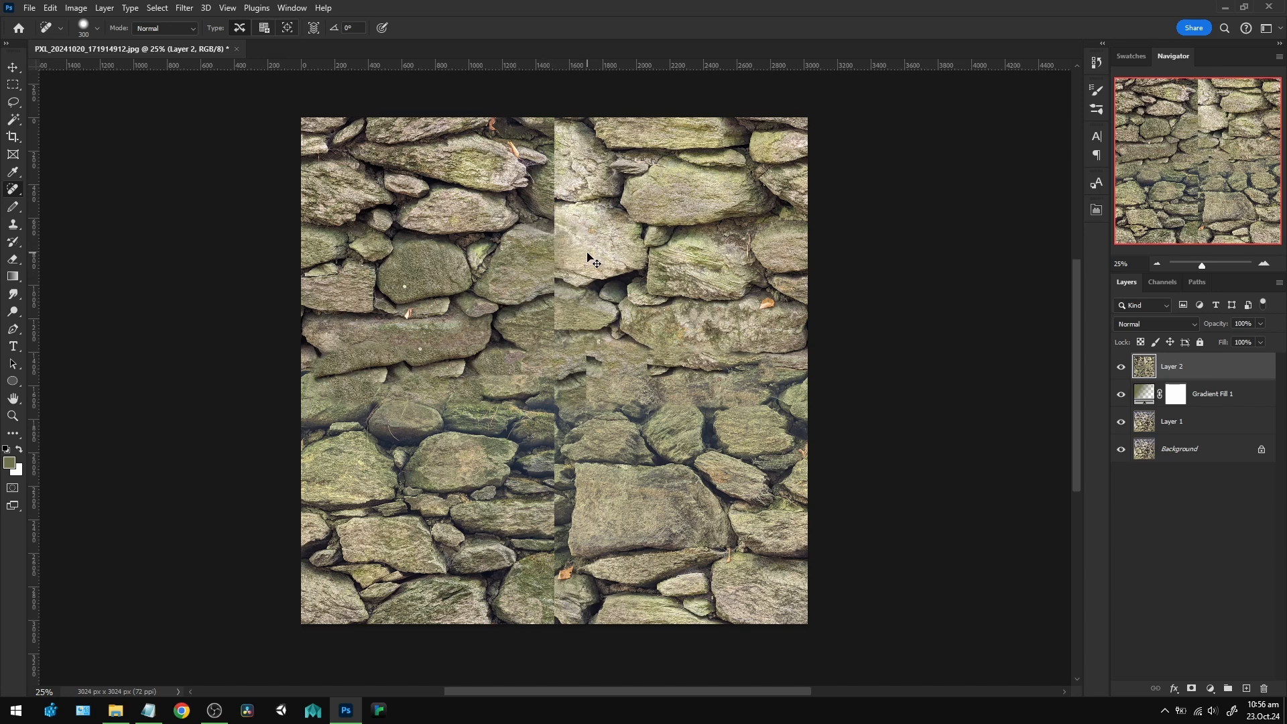
left_click_drag(568, 250, 551, 238)
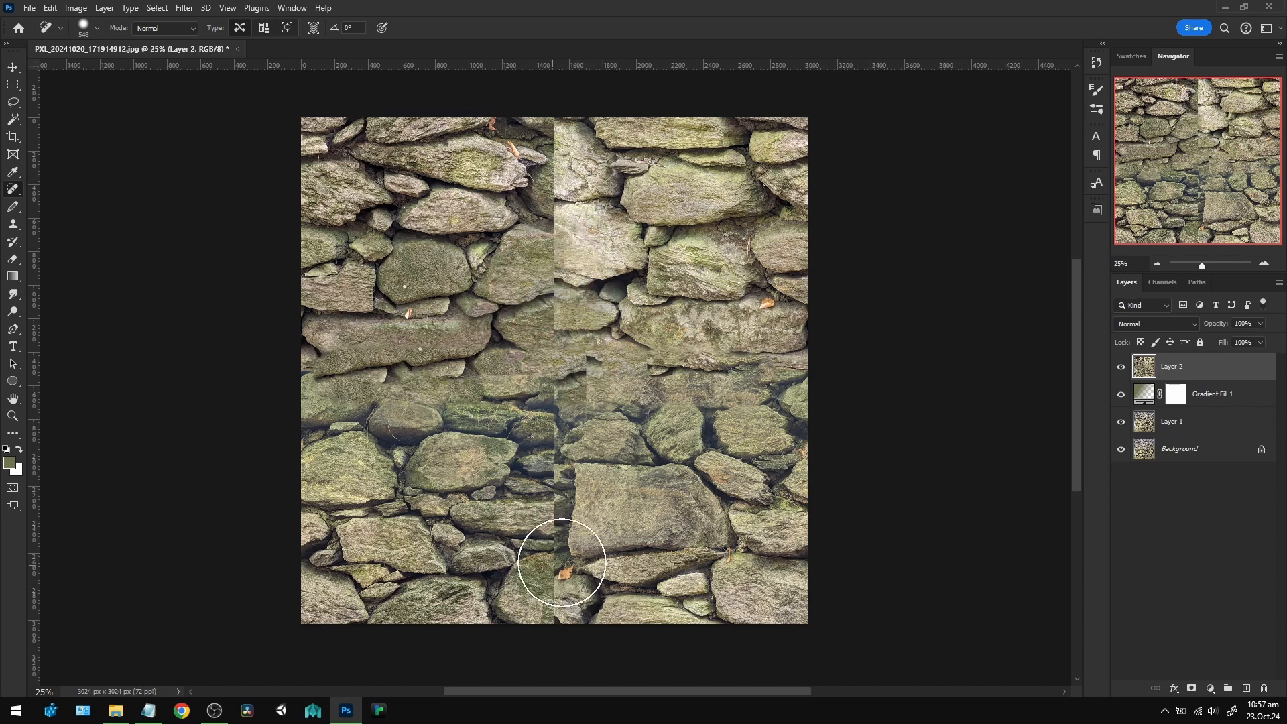
mouse_move(559, 576)
left_mouse_down()
mouse_move(535, 342)
mouse_move(540, 164)
left_mouse_up()
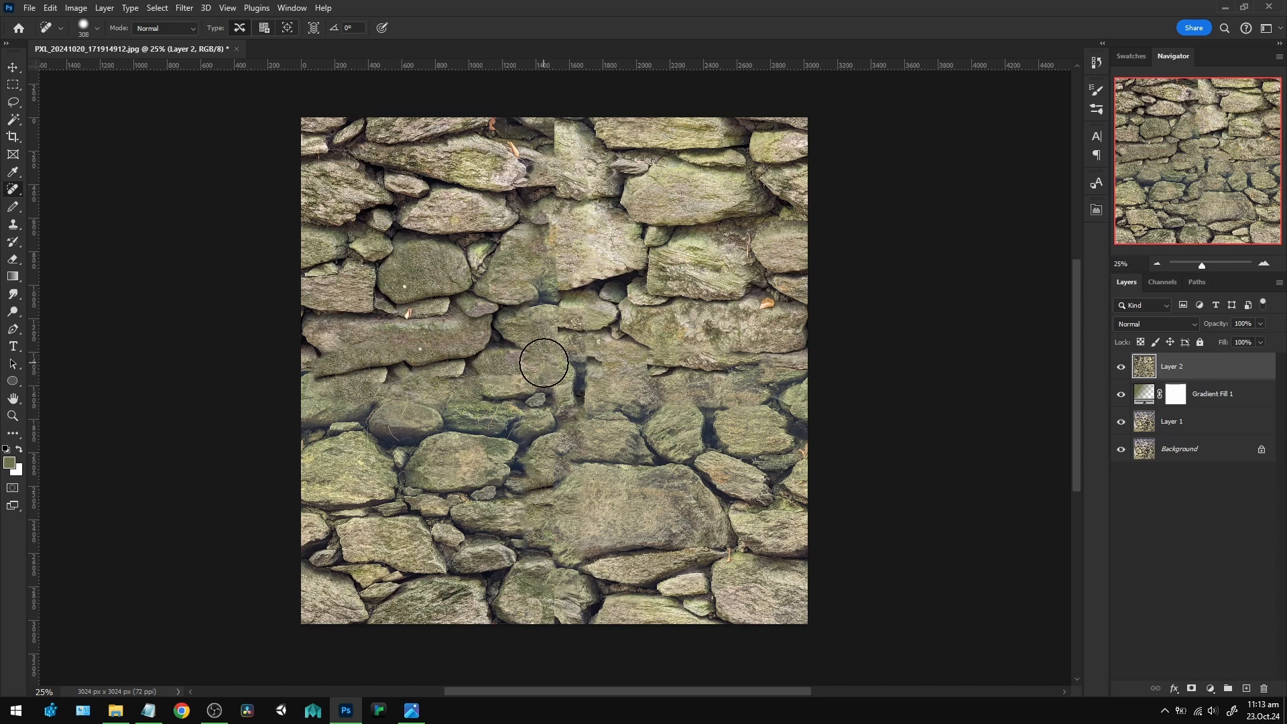
Offset the merged layer 0 pixels horizontally and 1512 vertically with wrap around, and heal the leftover vertical seam at the canvas centre.
left_click(188, 9)
mouse_move(229, 297)
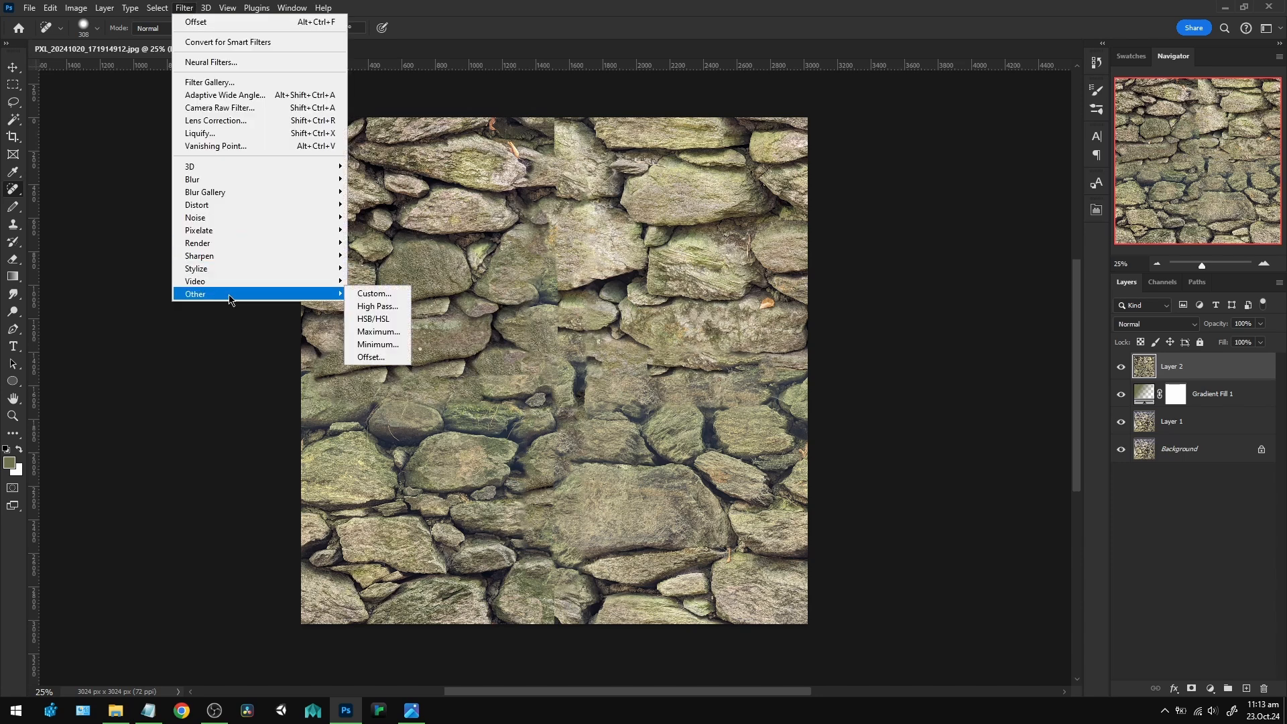
left_click(372, 360)
left_click_drag(899, 163, 915, 149)
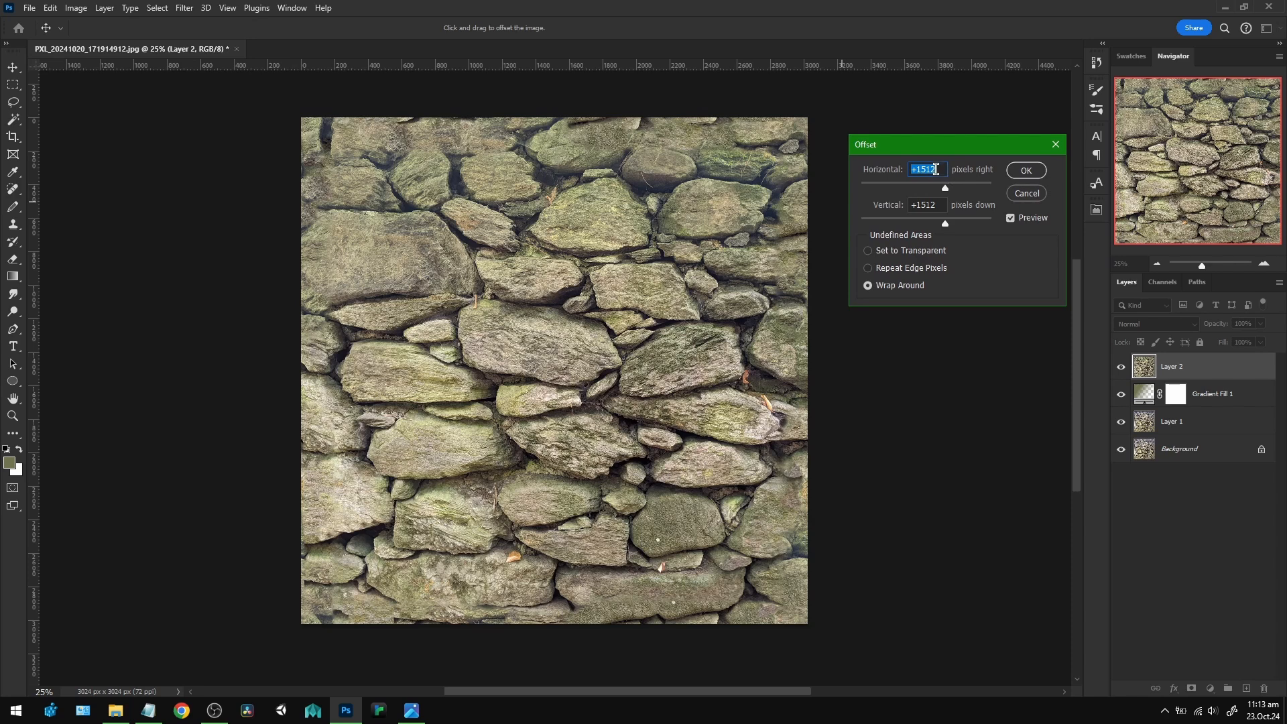
type("0")
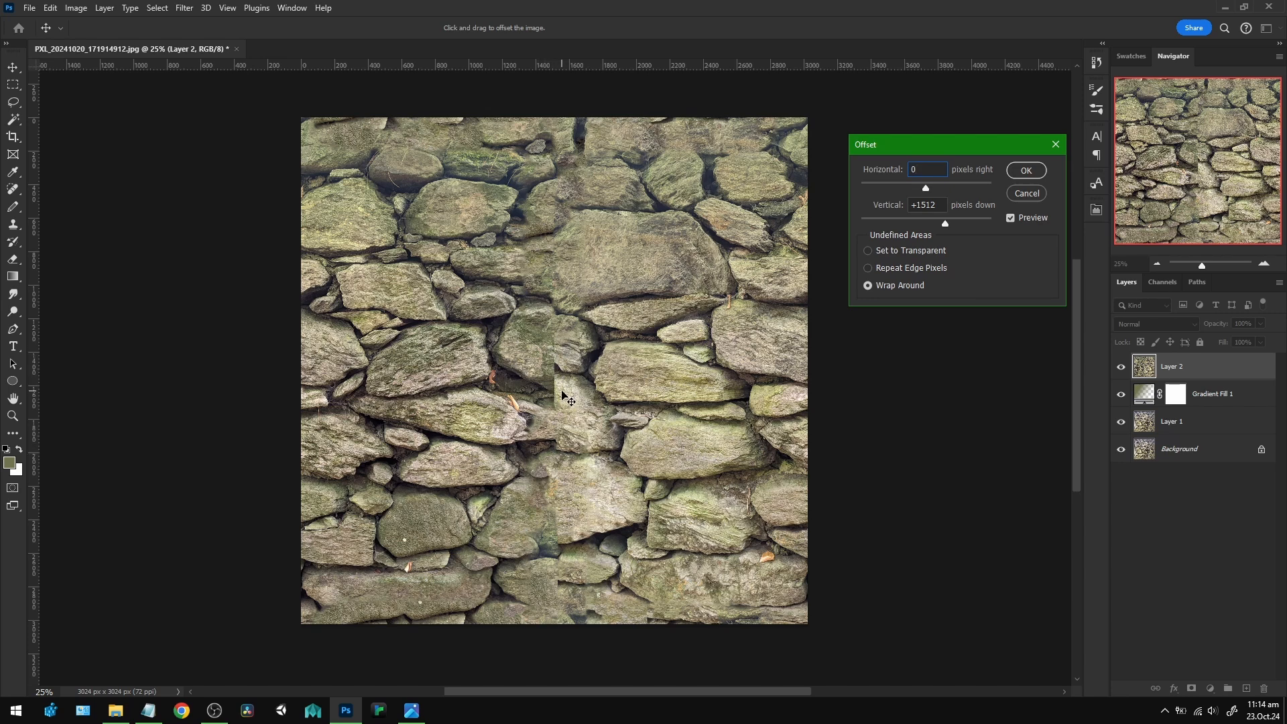
left_click(1027, 172)
key("j")
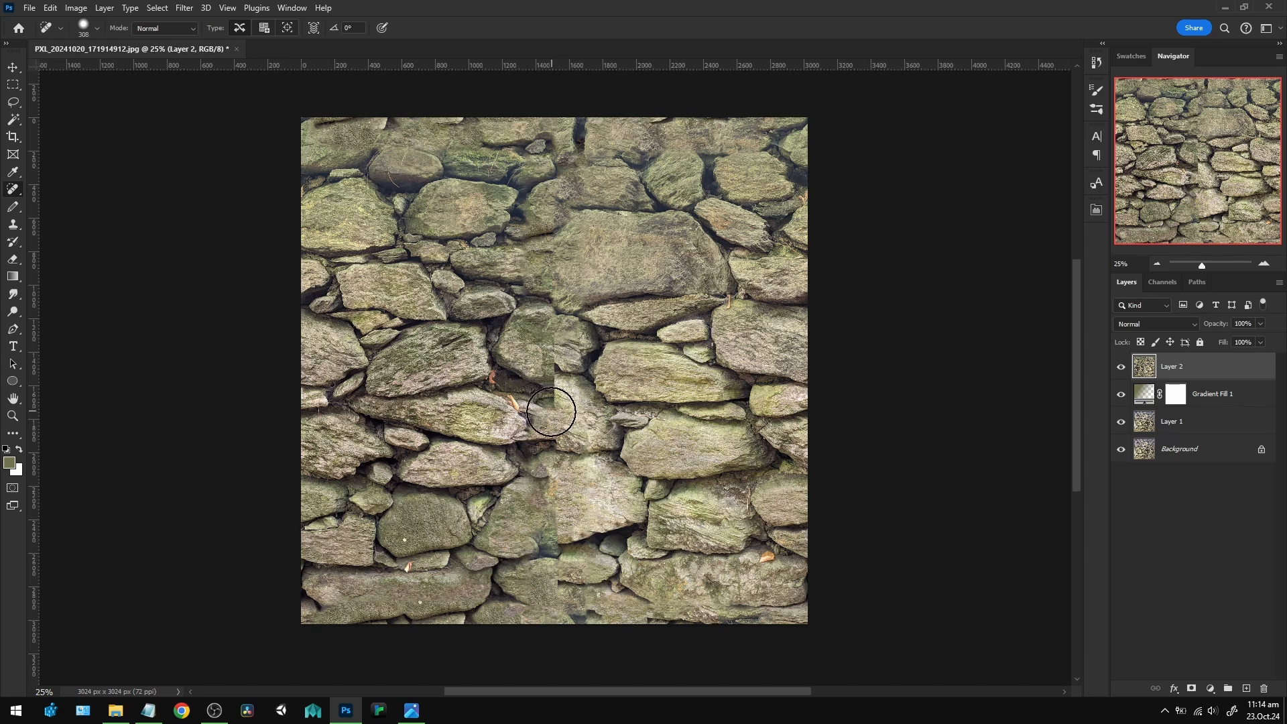
left_click_drag(551, 412, 551, 338)
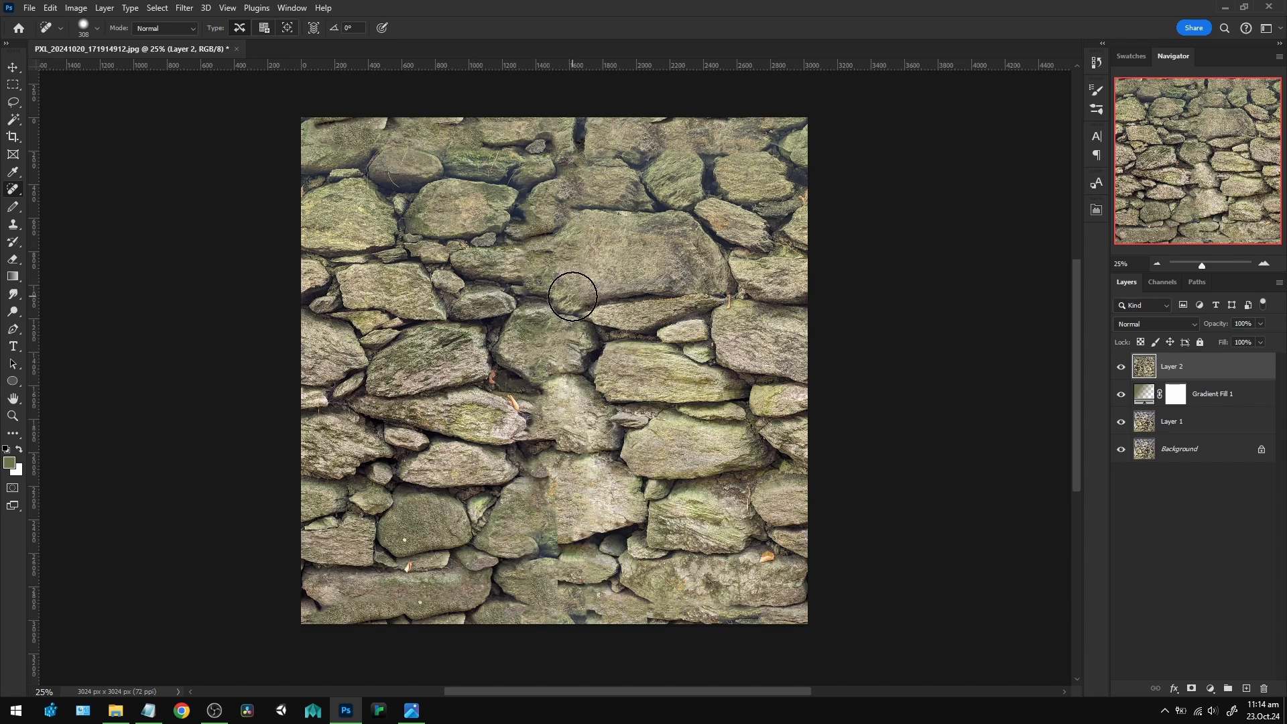
Apply the Offset filter to the merged layer with 1512 pixels both horizontally and vertically, wrapping around.
left_click(180, 9)
mouse_move(221, 290)
left_click(374, 356)
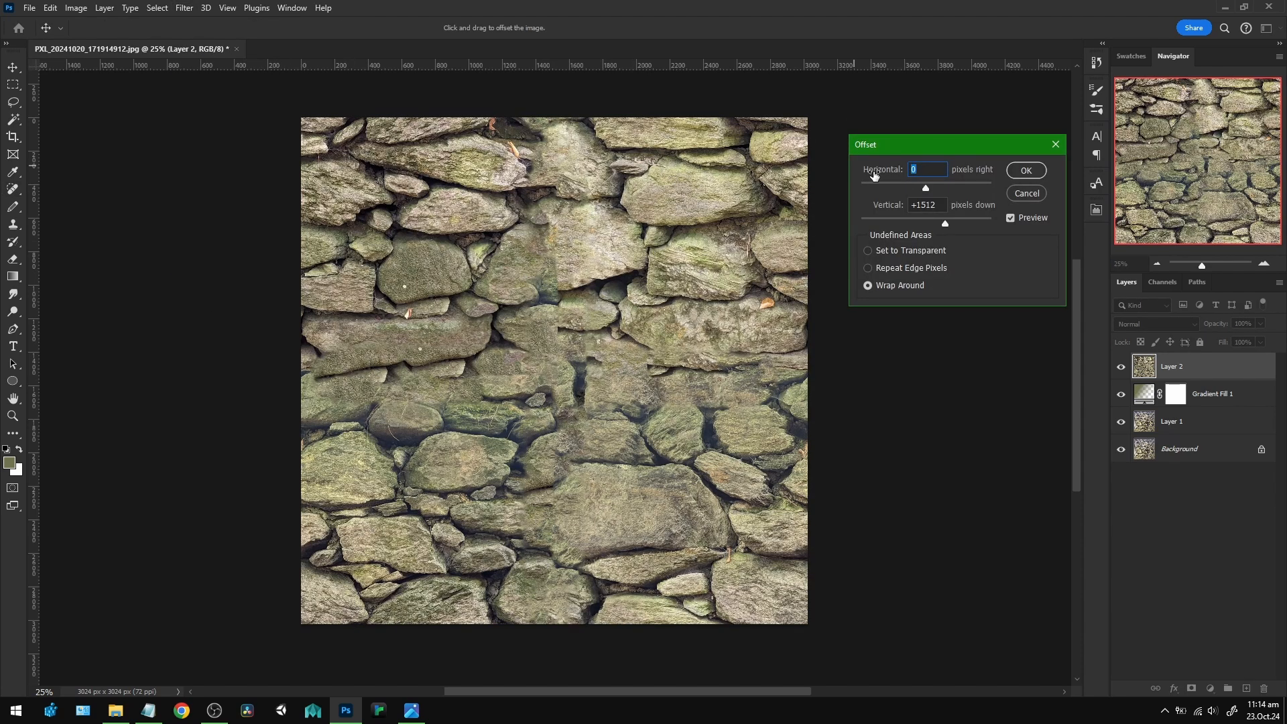
left_click(940, 168)
left_click_drag(927, 168, 914, 166)
type("1512")
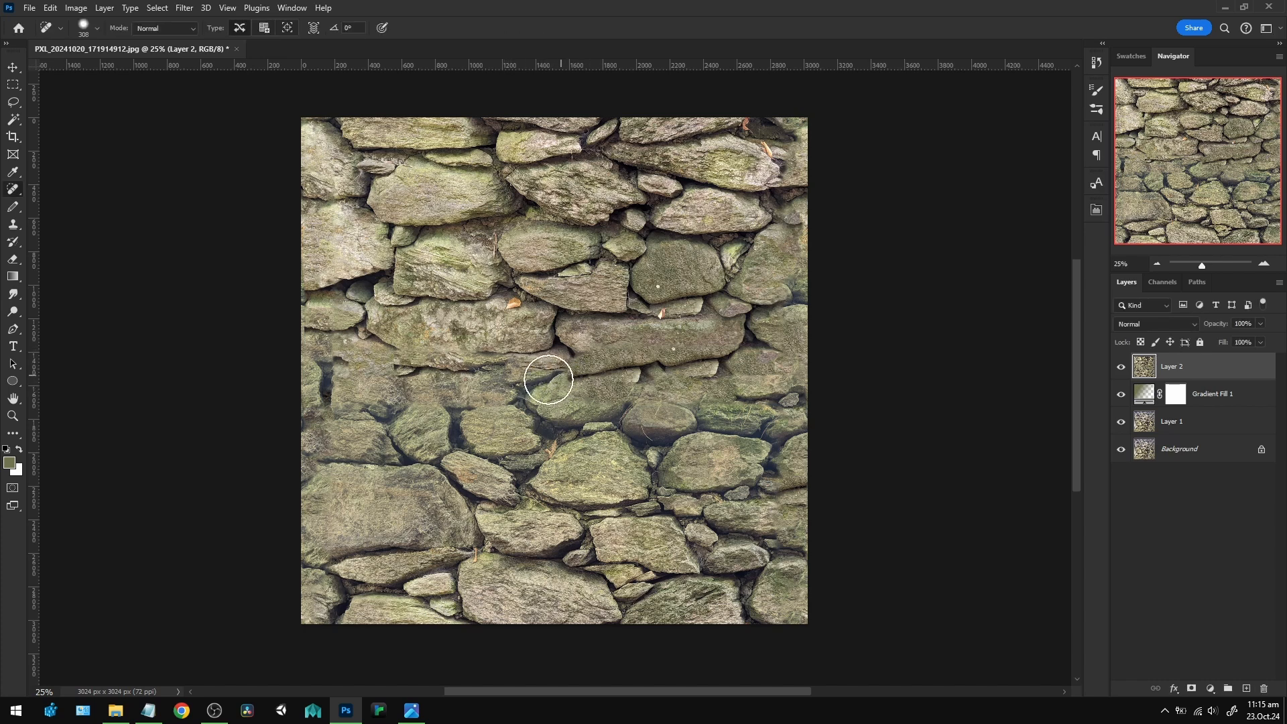
Heal the leftover horizontal seam between the stones at the centre of the wall, undoing unsatisfactory strokes.
mouse_move(543, 374)
left_mouse_down()
mouse_move(677, 358)
mouse_move(679, 413)
left_mouse_up()
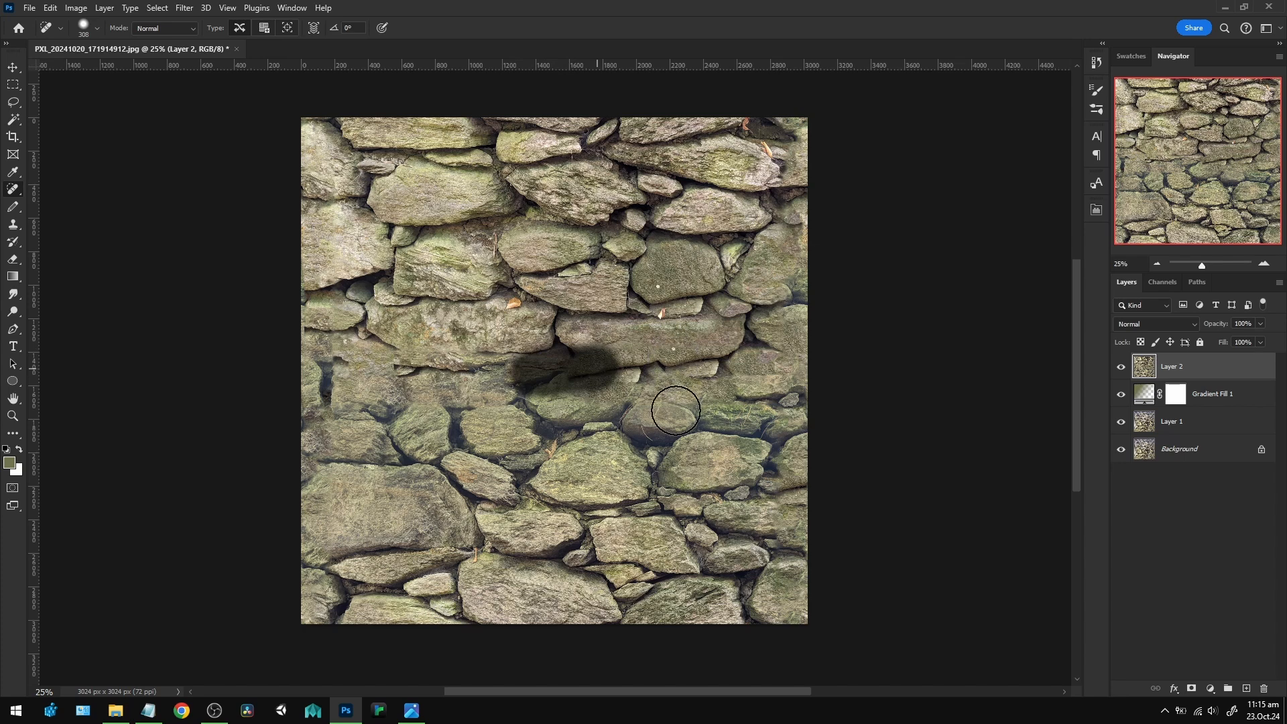
key("ctrl+z")
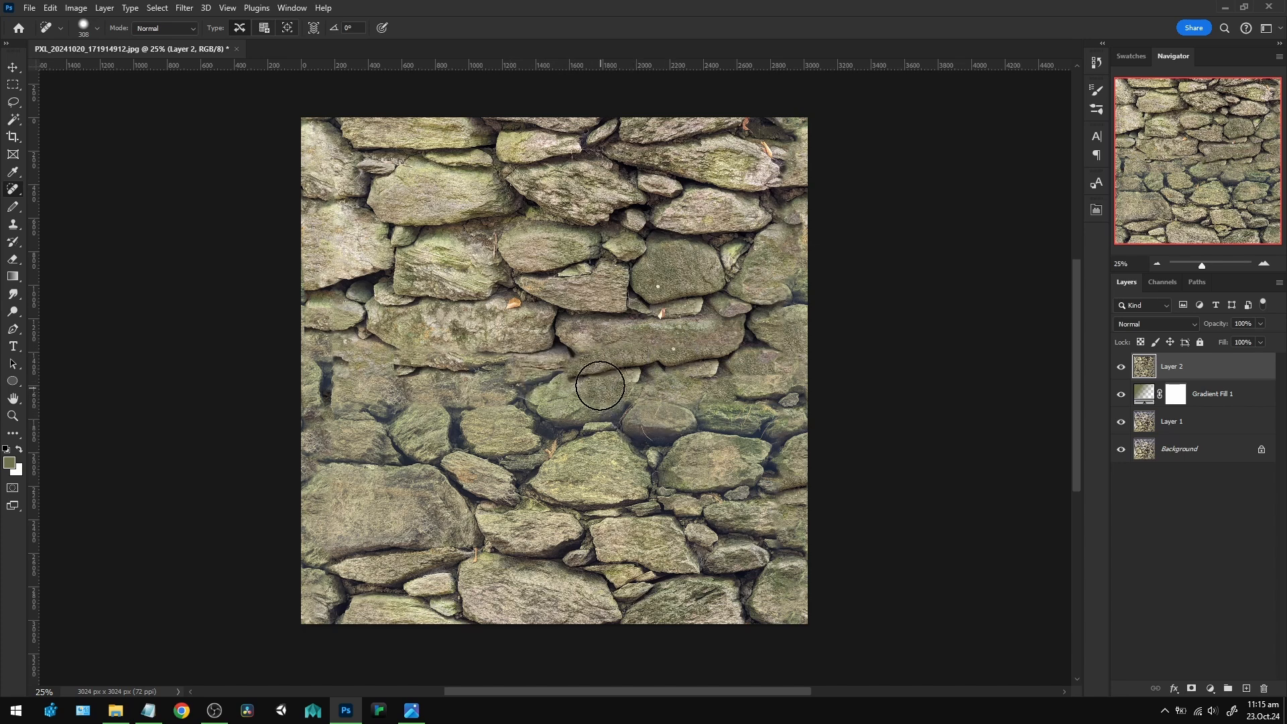
mouse_move(575, 371)
left_mouse_down()
mouse_move(550, 373)
mouse_move(587, 382)
mouse_move(573, 406)
left_mouse_up()
key("ctrl+z")
left_click(589, 375)
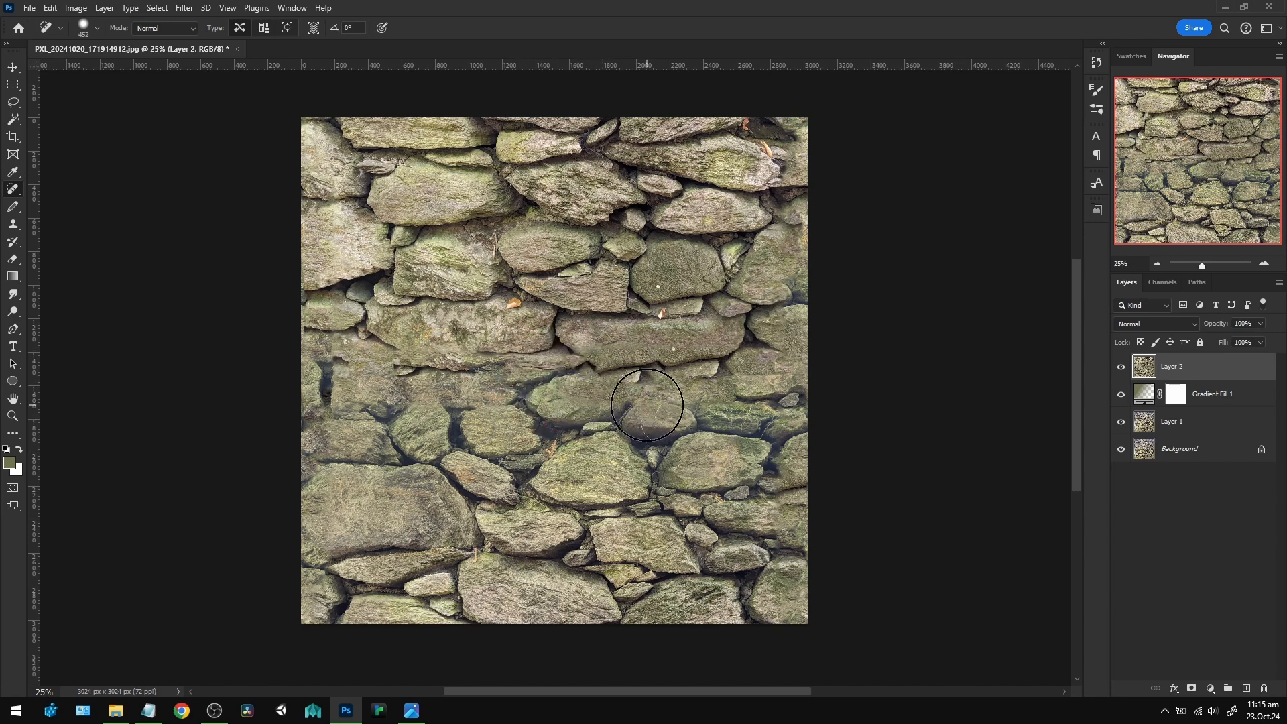
Offset the healed merged layer 0 pixels horizontally and 1512 pixels vertically, wrapping the undefined areas around.
left_click(185, 8)
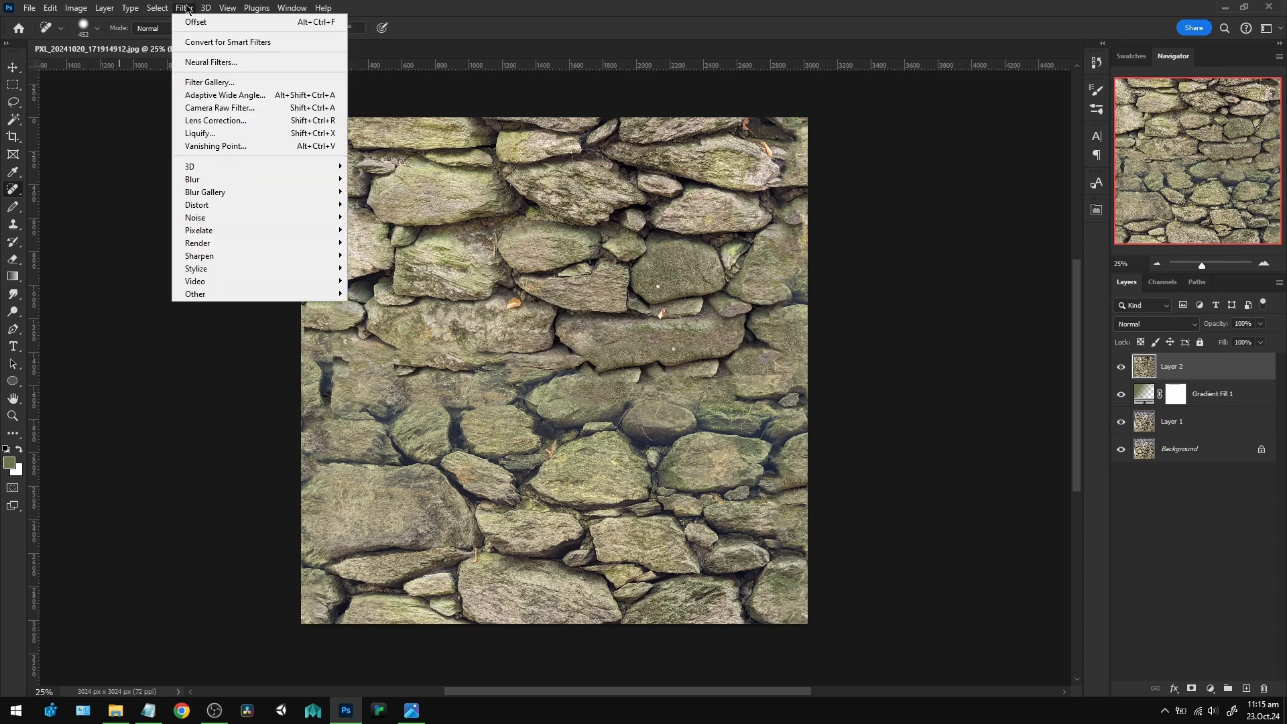
left_click(443, 17)
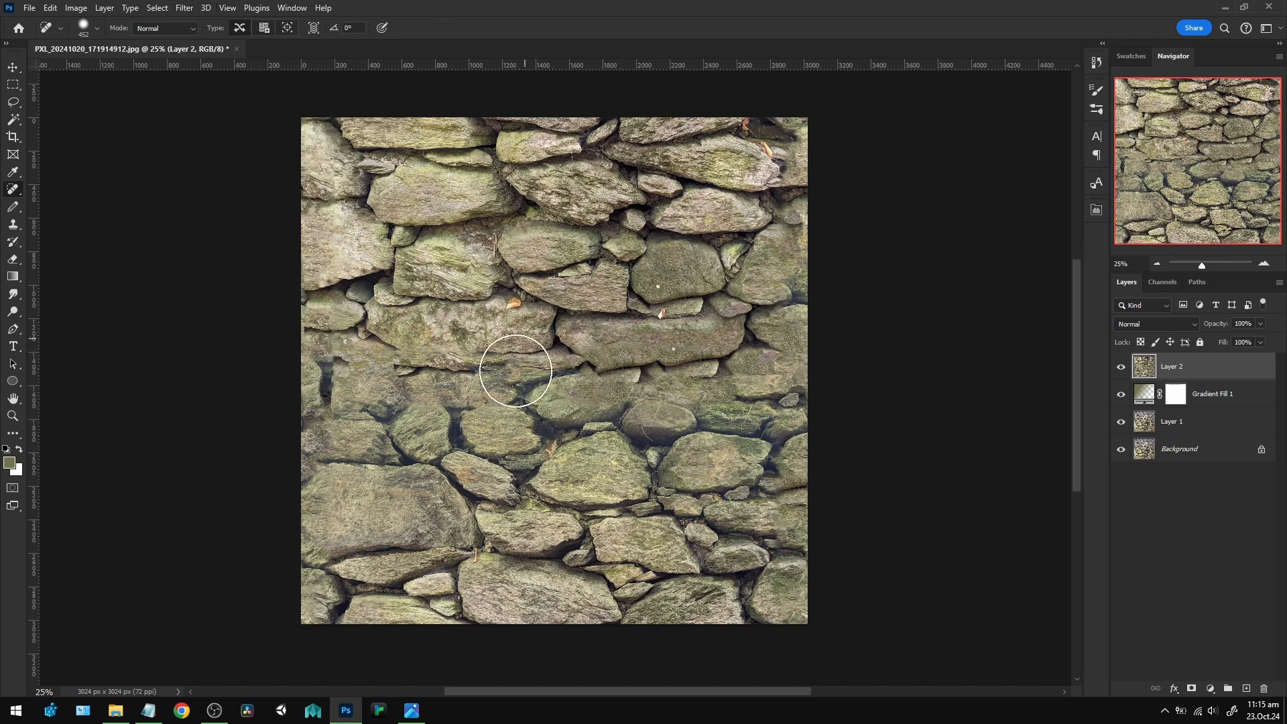
left_click(185, 10)
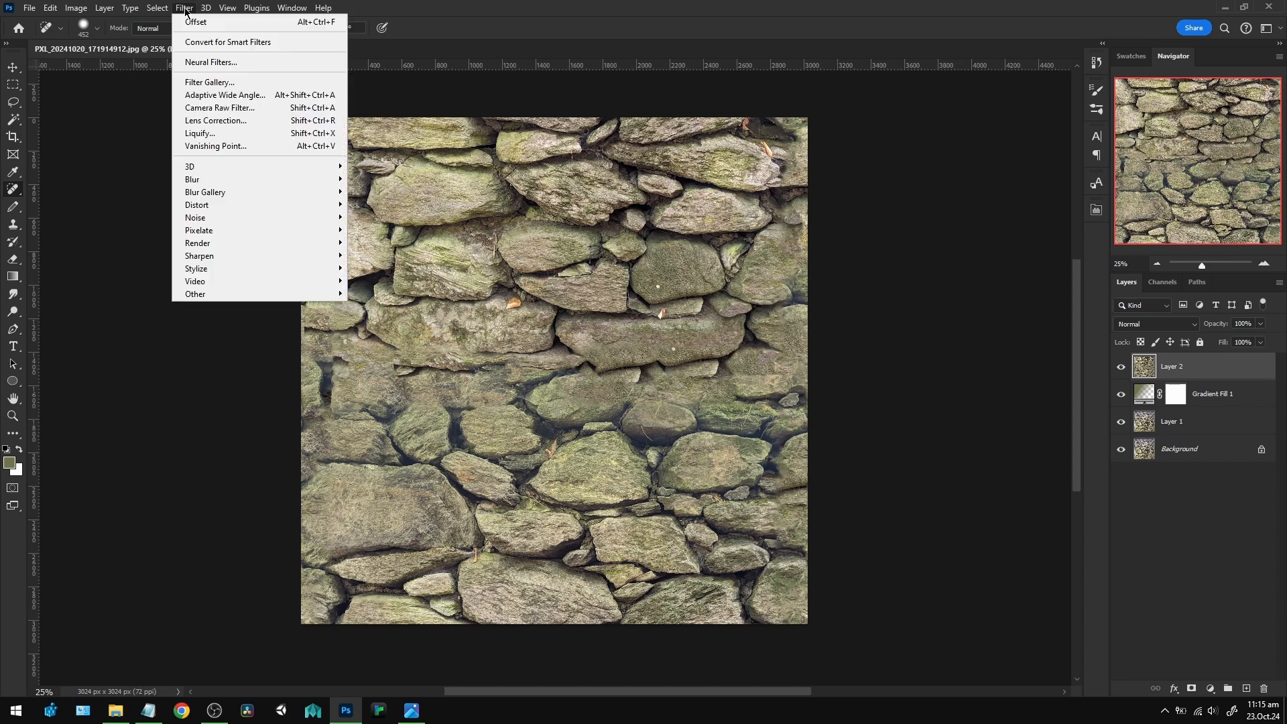
mouse_move(211, 295)
left_click(366, 360)
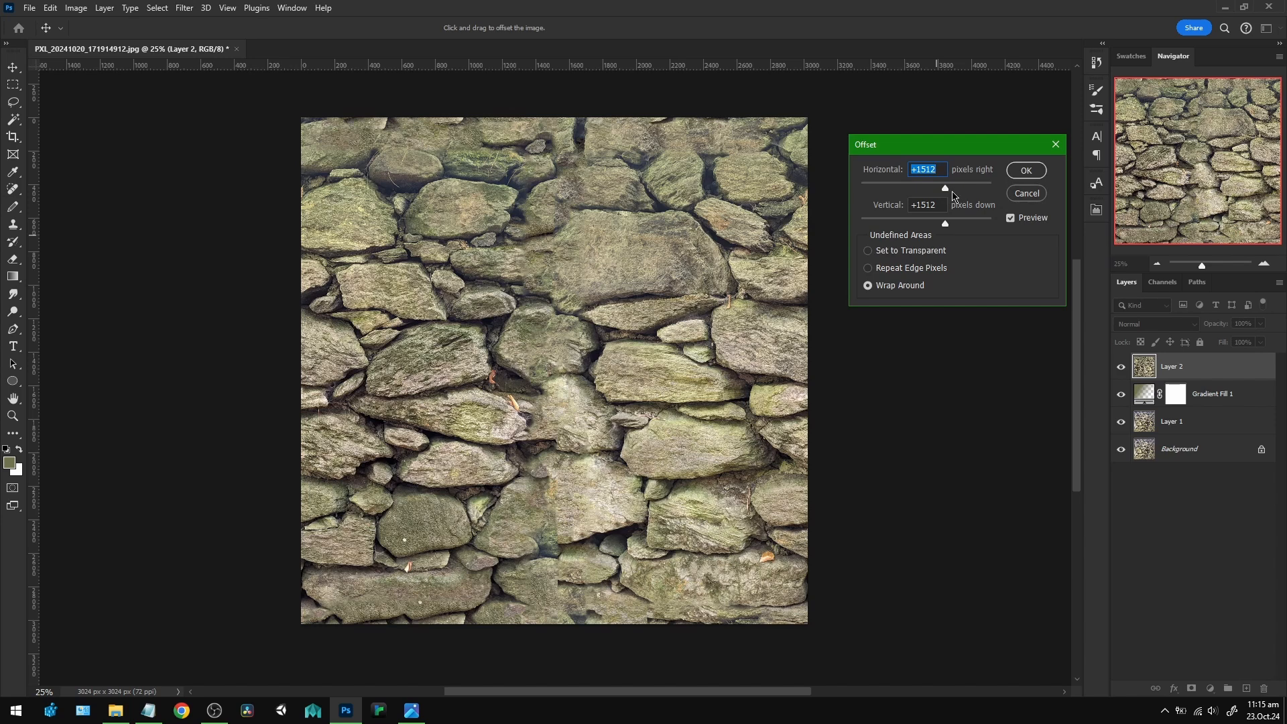
type("0")
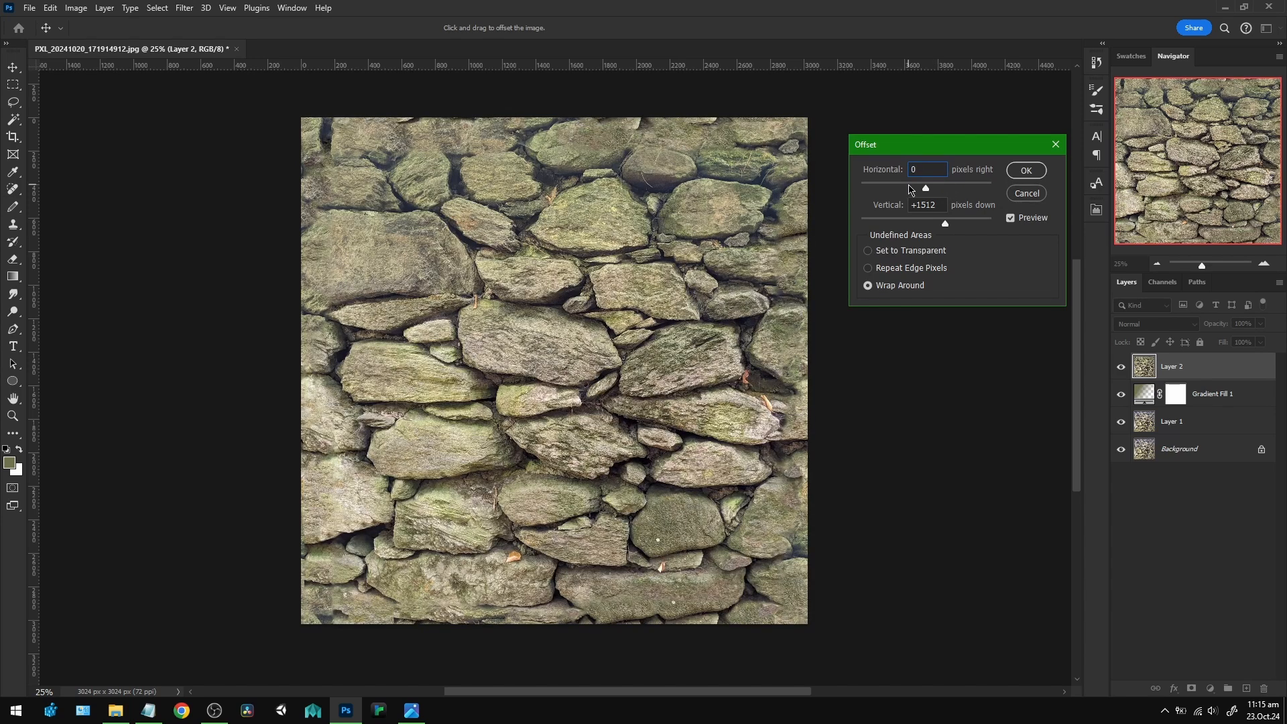
left_click(1025, 174)
key("j")
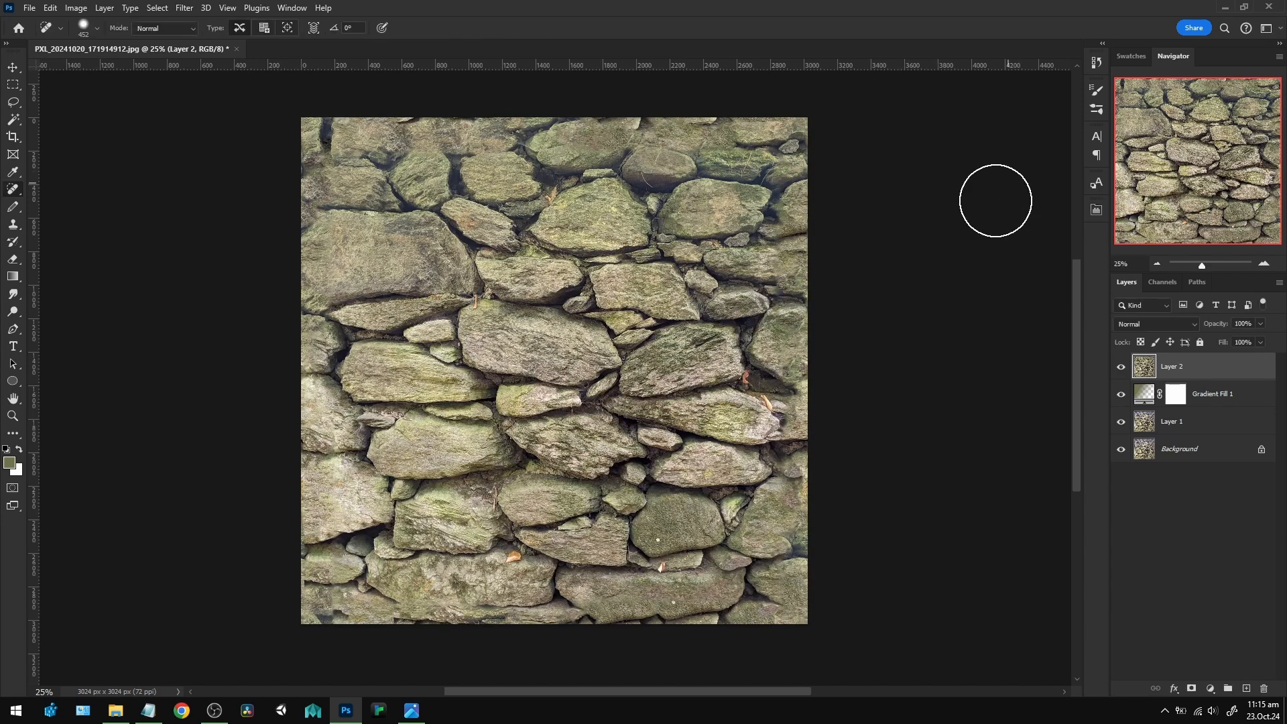
Toggle the visibility of the merged layer to compare the healed wall with the original, leaving the layer shown.
left_click(1121, 367)
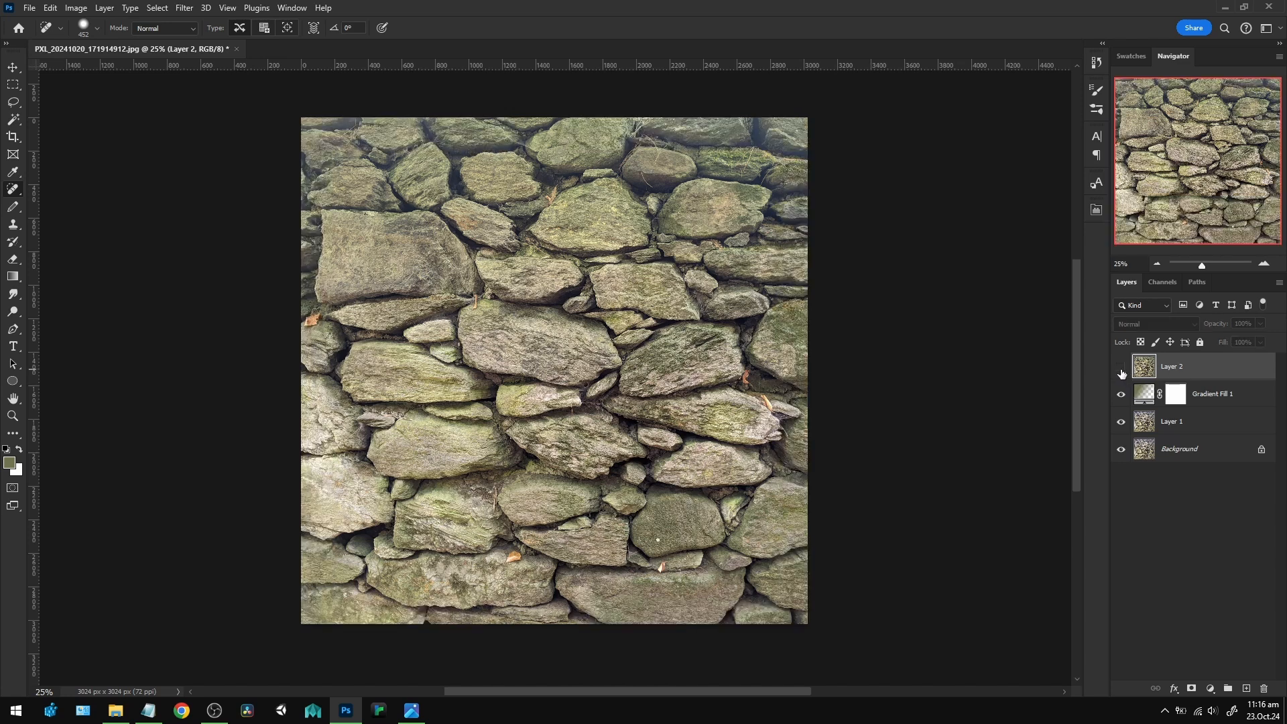
left_click(1121, 367)
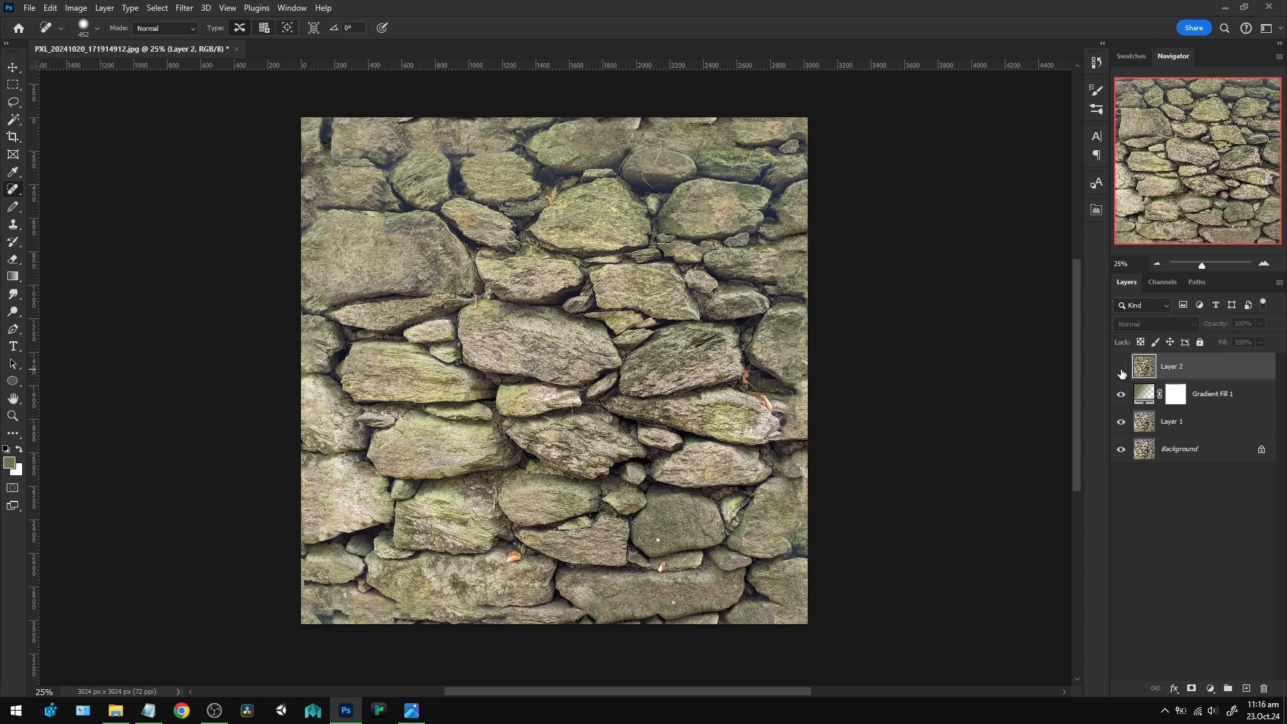
left_click(1121, 369)
left_click(1121, 369)
left_click(1121, 369)
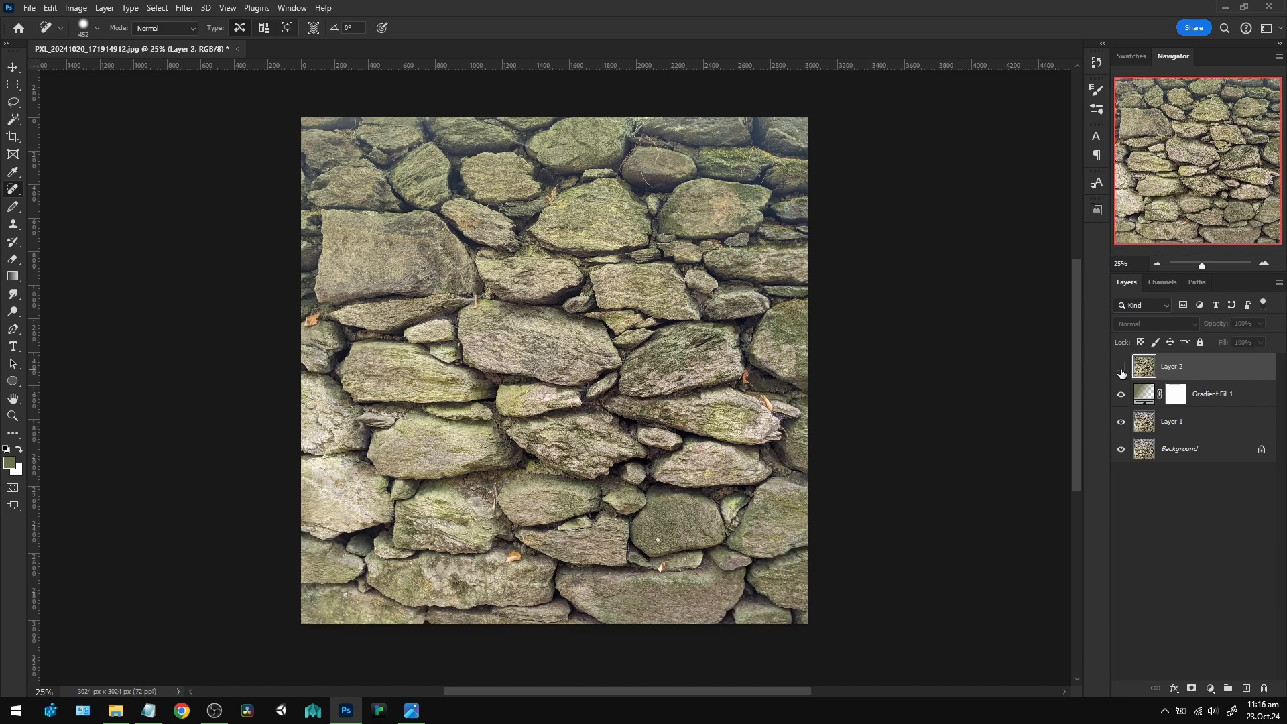
left_click(1121, 368)
left_click(1121, 369)
left_click(1121, 369)
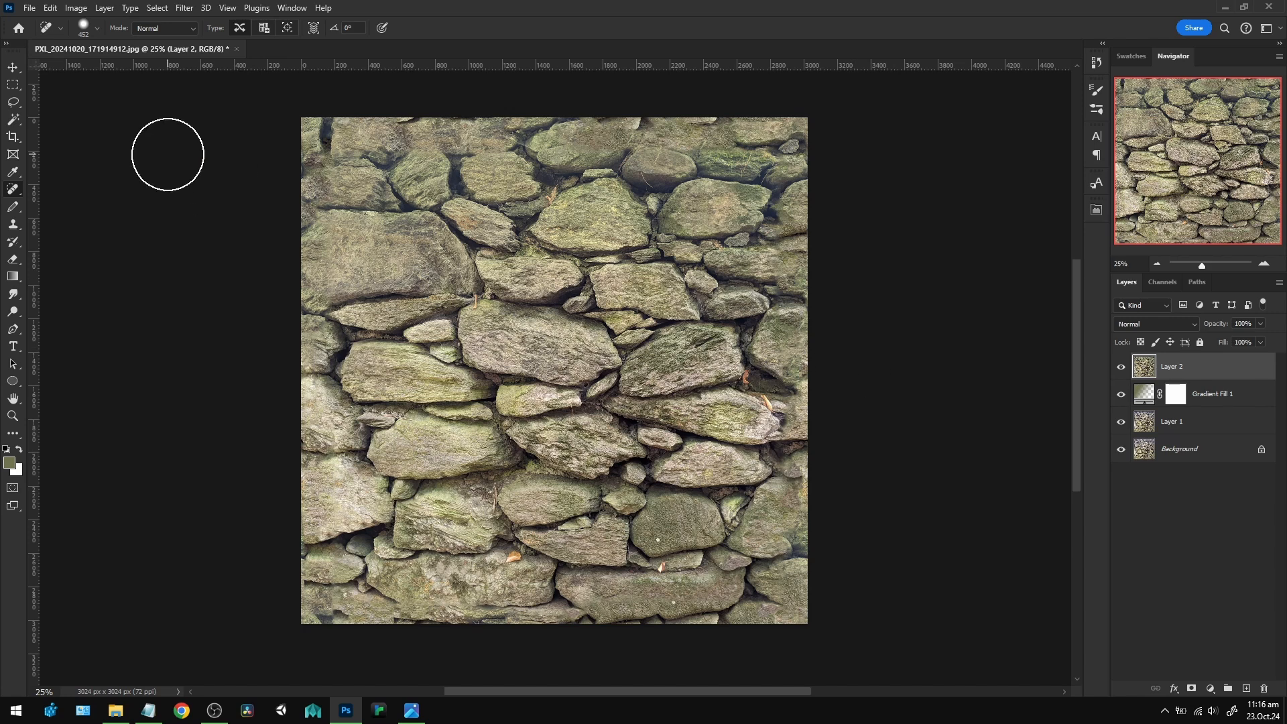
Remove the orange leaves and small distracting spots across the wall with a smaller Spot Healing Brush on the merged layer.
left_click_drag(525, 502, 506, 497)
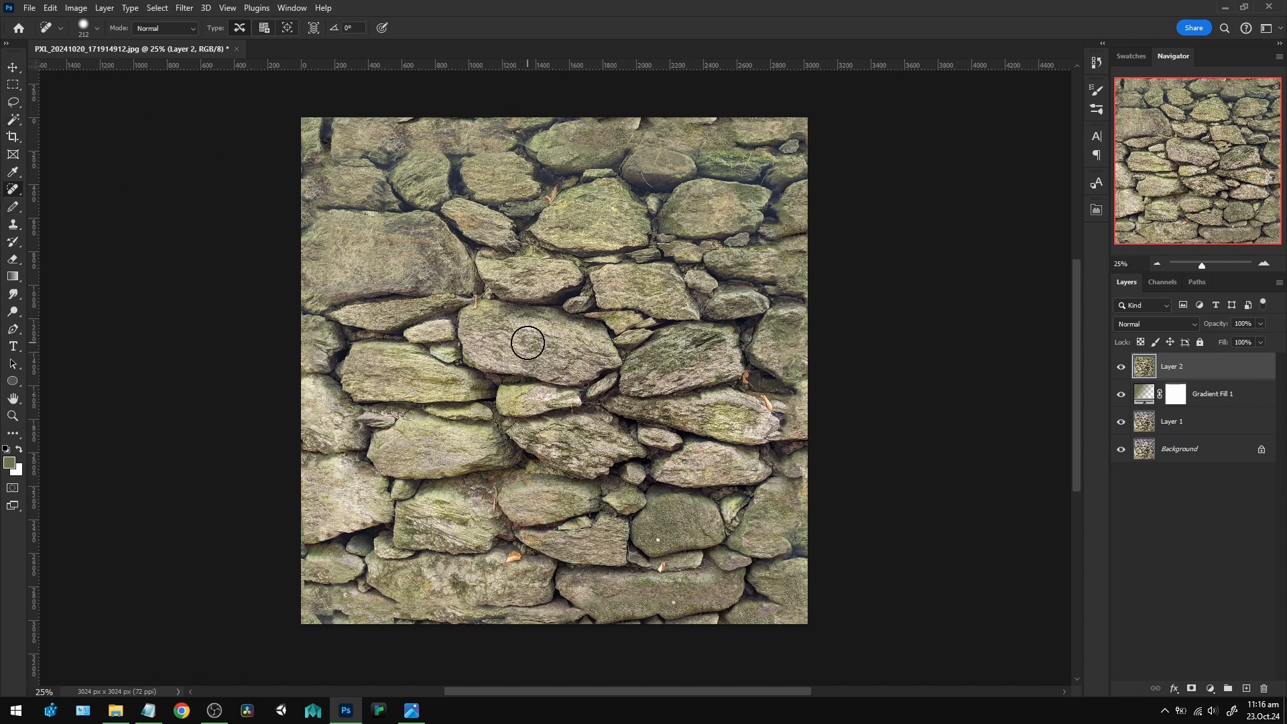
left_click_drag(526, 339, 533, 338)
left_click_drag(528, 556, 513, 558)
left_click(512, 558)
key("ctrl+z")
left_click(514, 561)
left_click(669, 569)
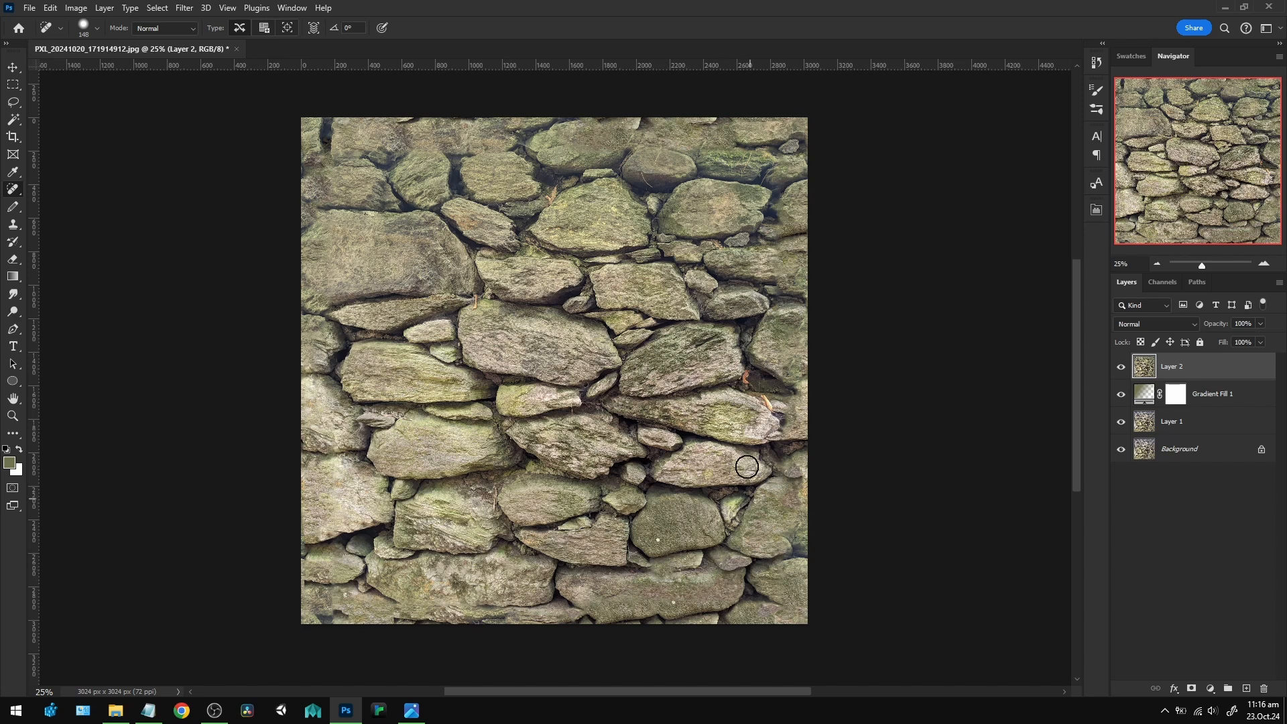
left_click(768, 403)
left_click(746, 377)
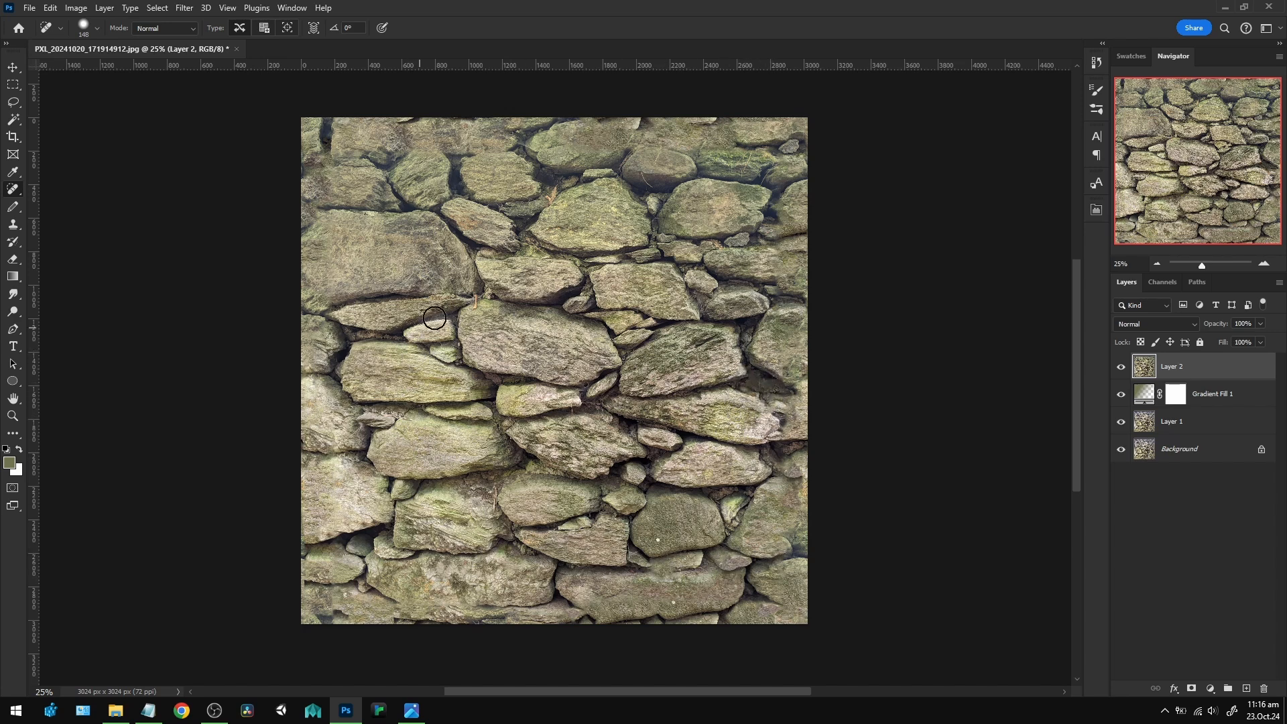
left_click(552, 201)
left_click(475, 303)
Apply the Spherize filter to the merged layer with an amount of -9% in Normal mode.
left_click(179, 9)
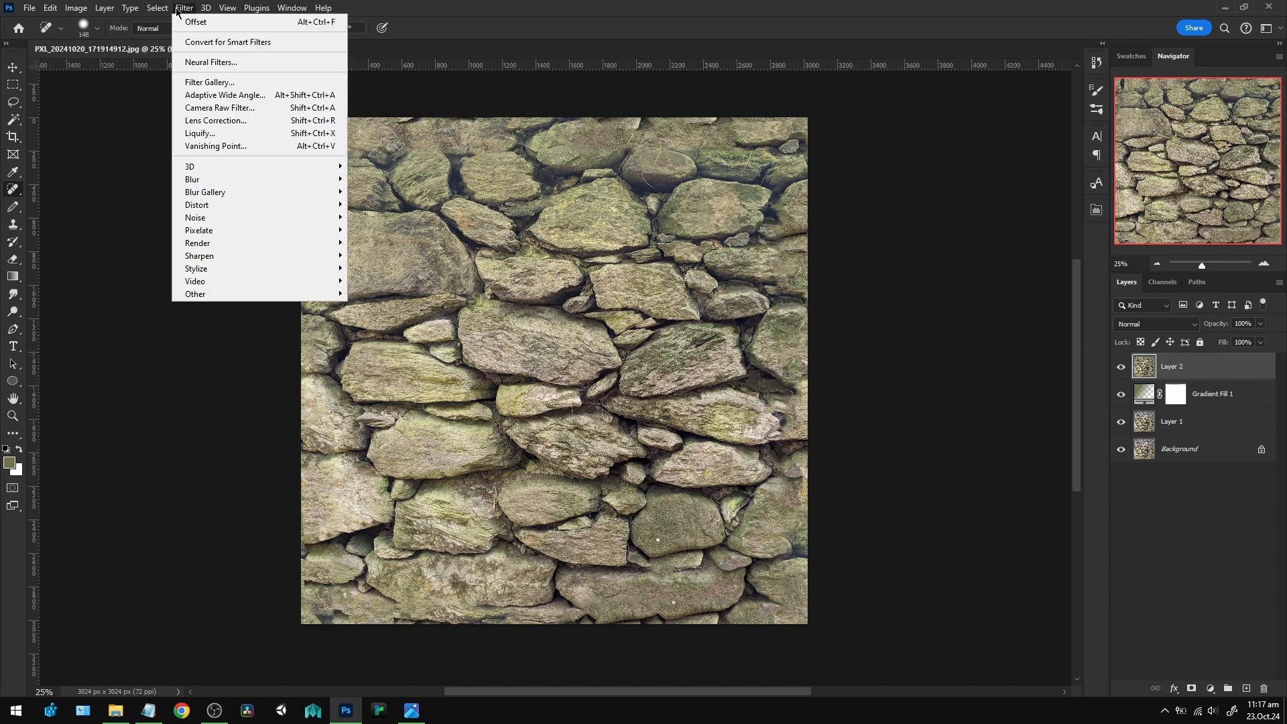
mouse_move(263, 205)
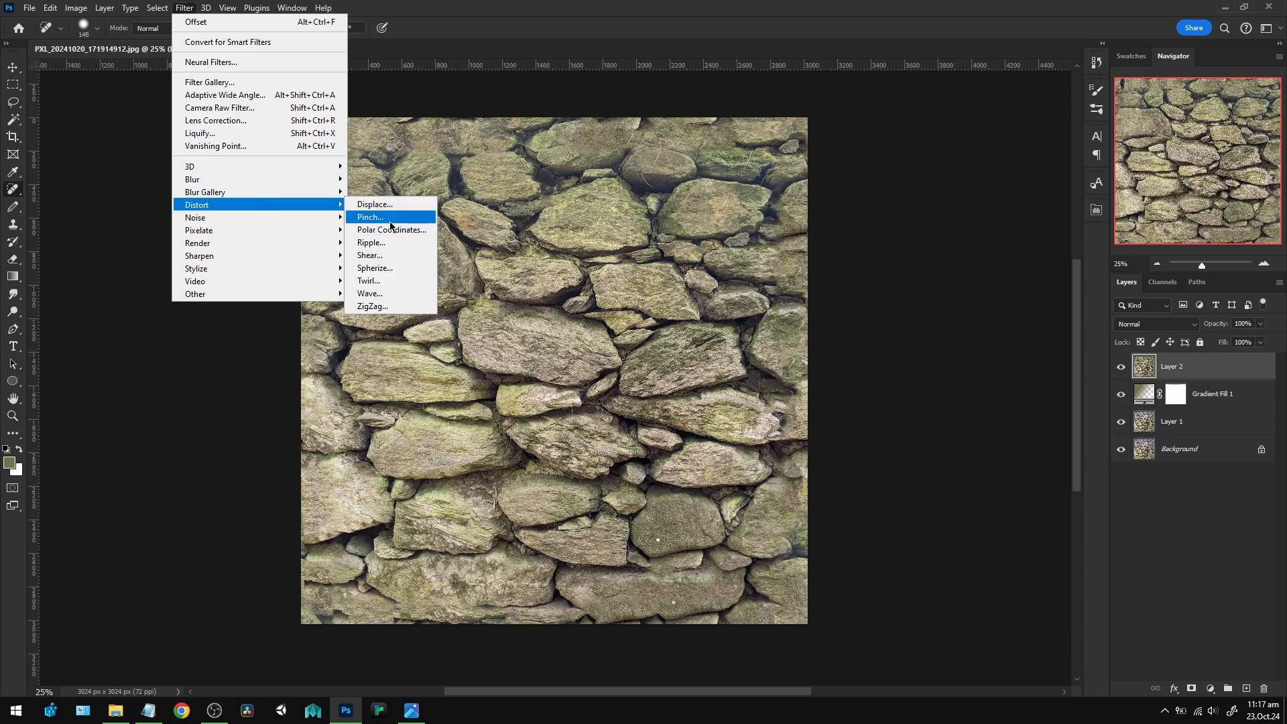
left_click(400, 268)
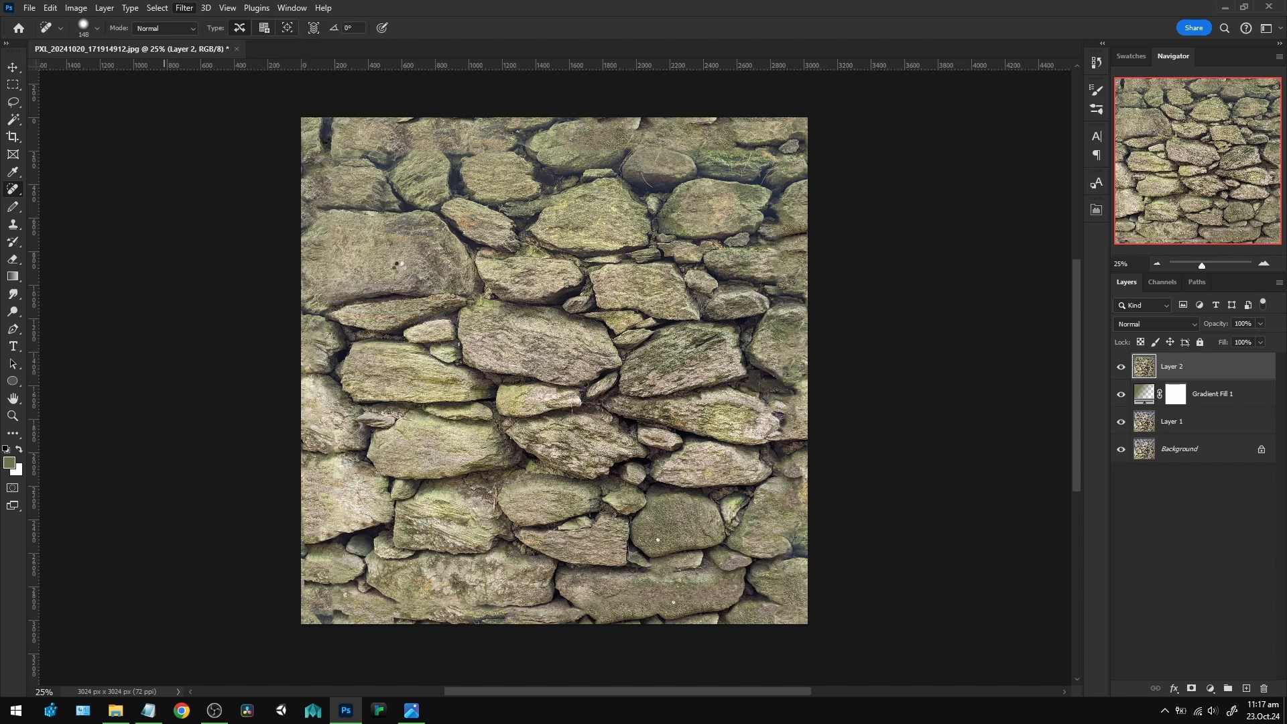
left_click_drag(599, 161, 789, 171)
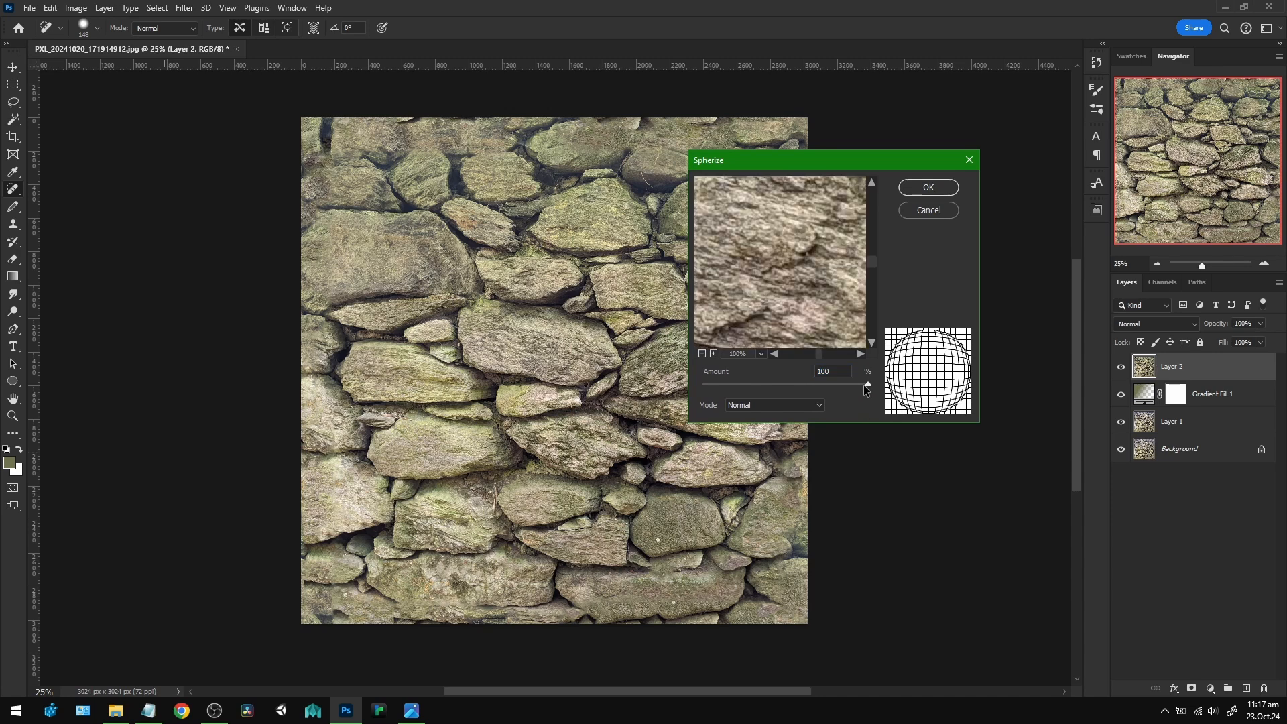
left_click_drag(868, 384, 778, 384)
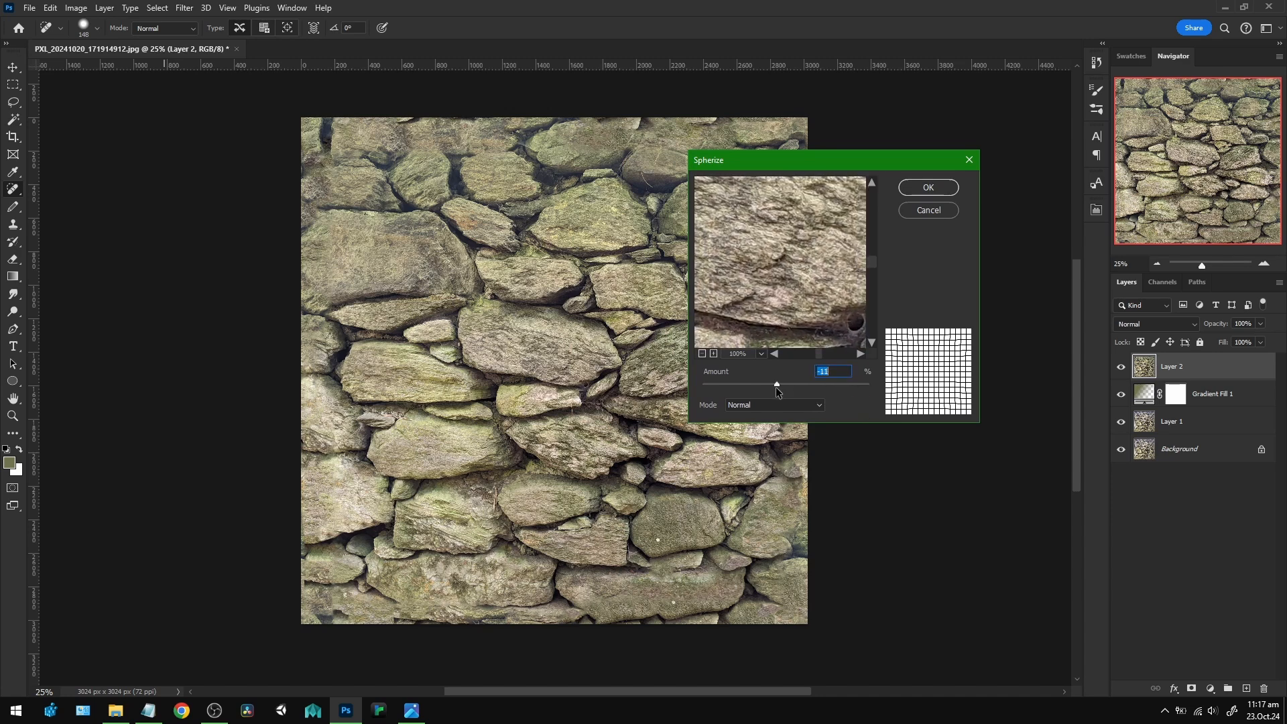
left_click(933, 187)
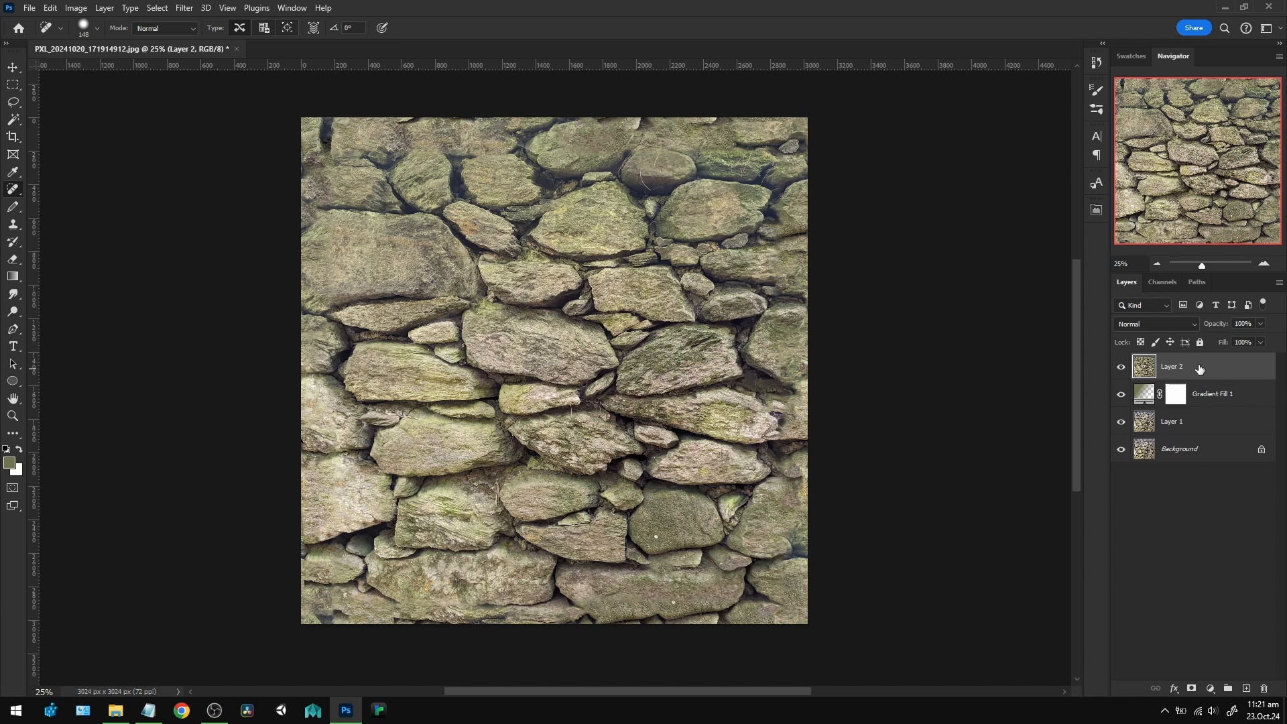
Convert all four layers, from Layer 2 down to Background, into one smart object and open its contents.
left_click(1216, 456, "shift")
right_click(1217, 454)
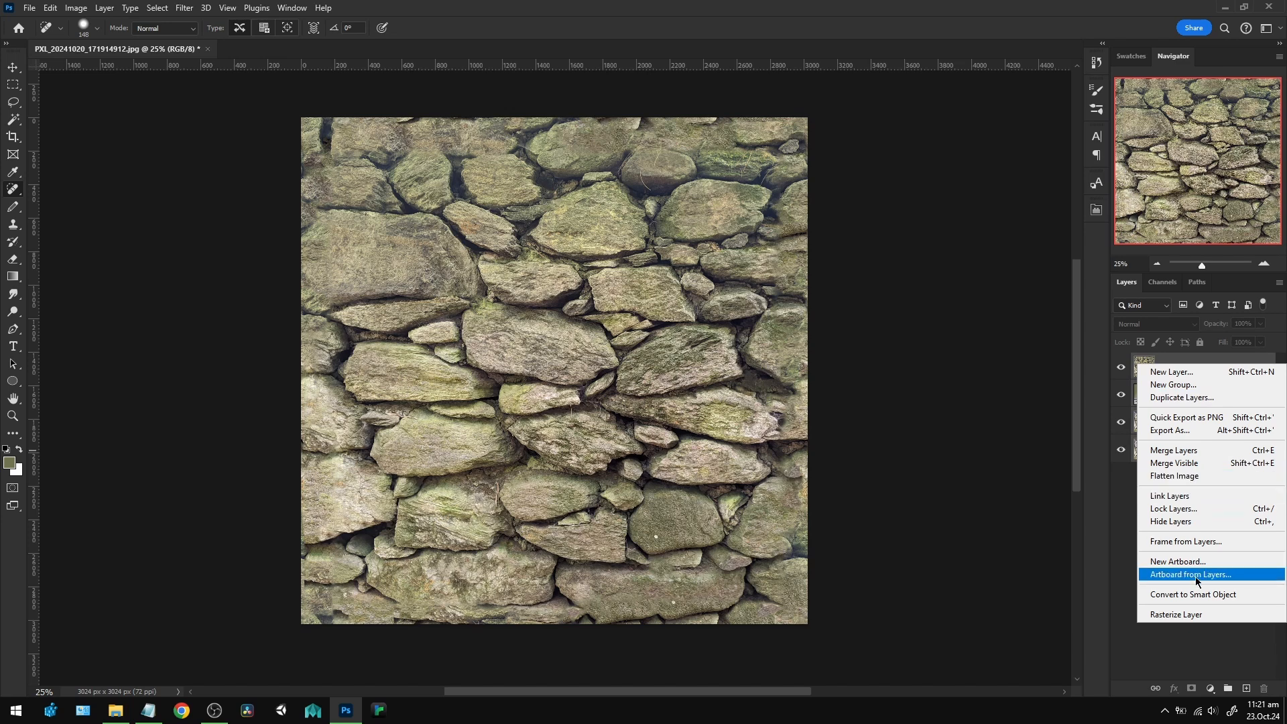
left_click(1198, 598)
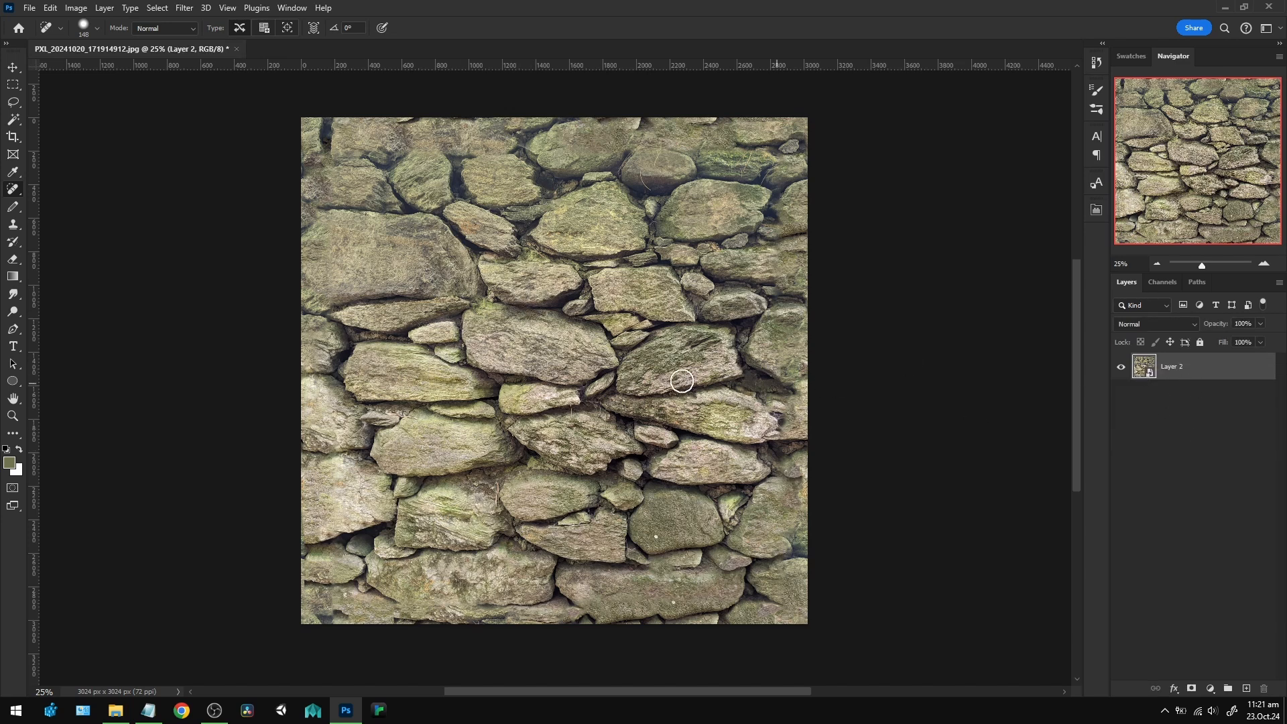
double_click(1145, 367)
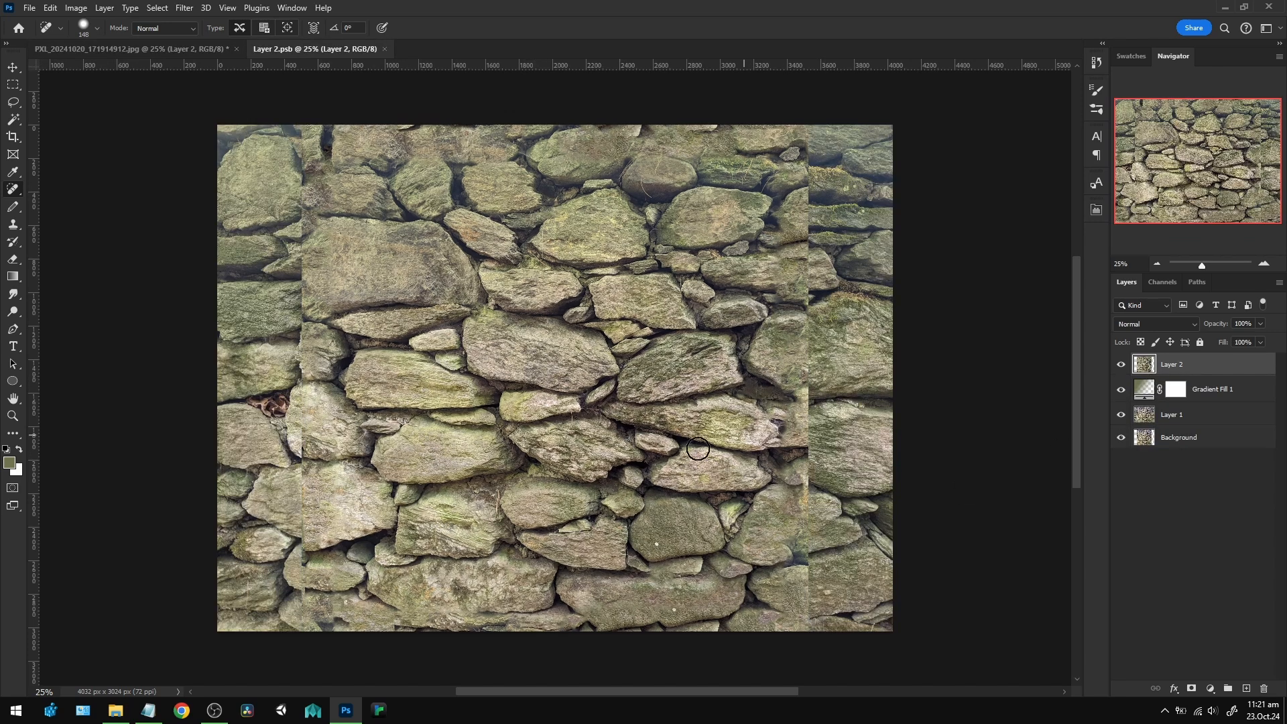
Close the smart object's contents and enter an image size of 128 by 128 pixels for the wall texture.
left_click(385, 49)
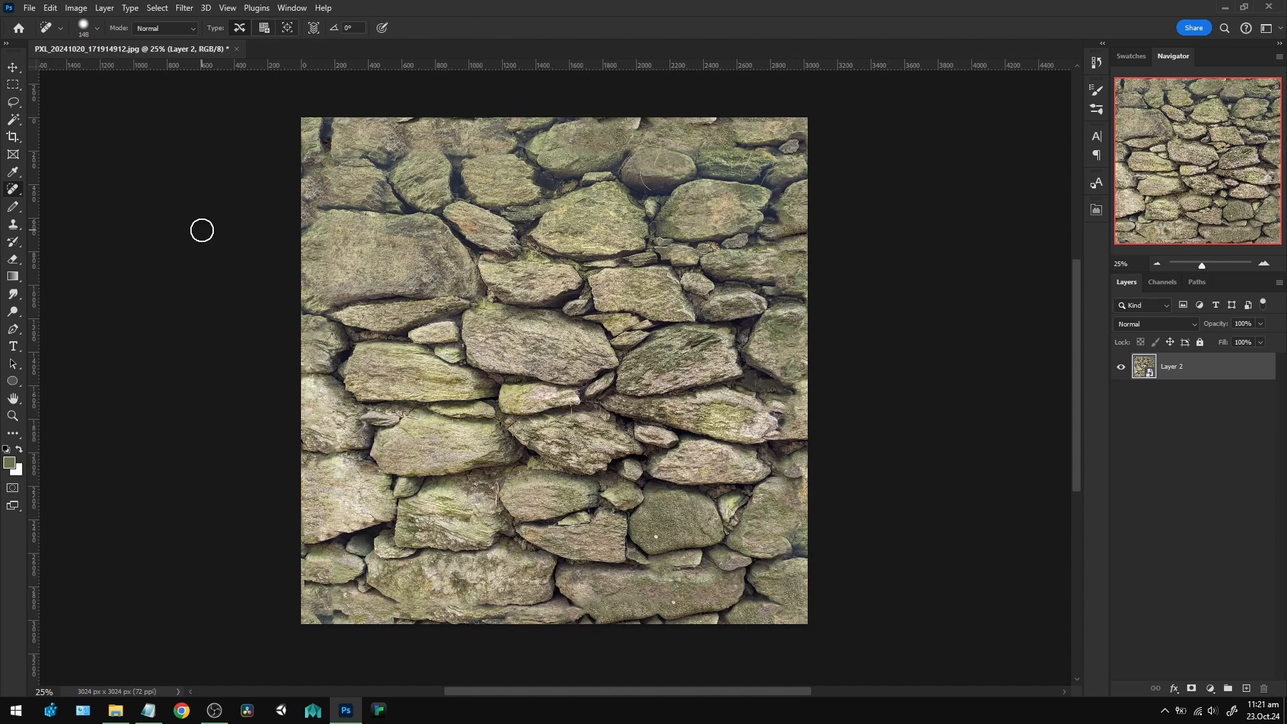
left_click(75, 8)
left_click(110, 106)
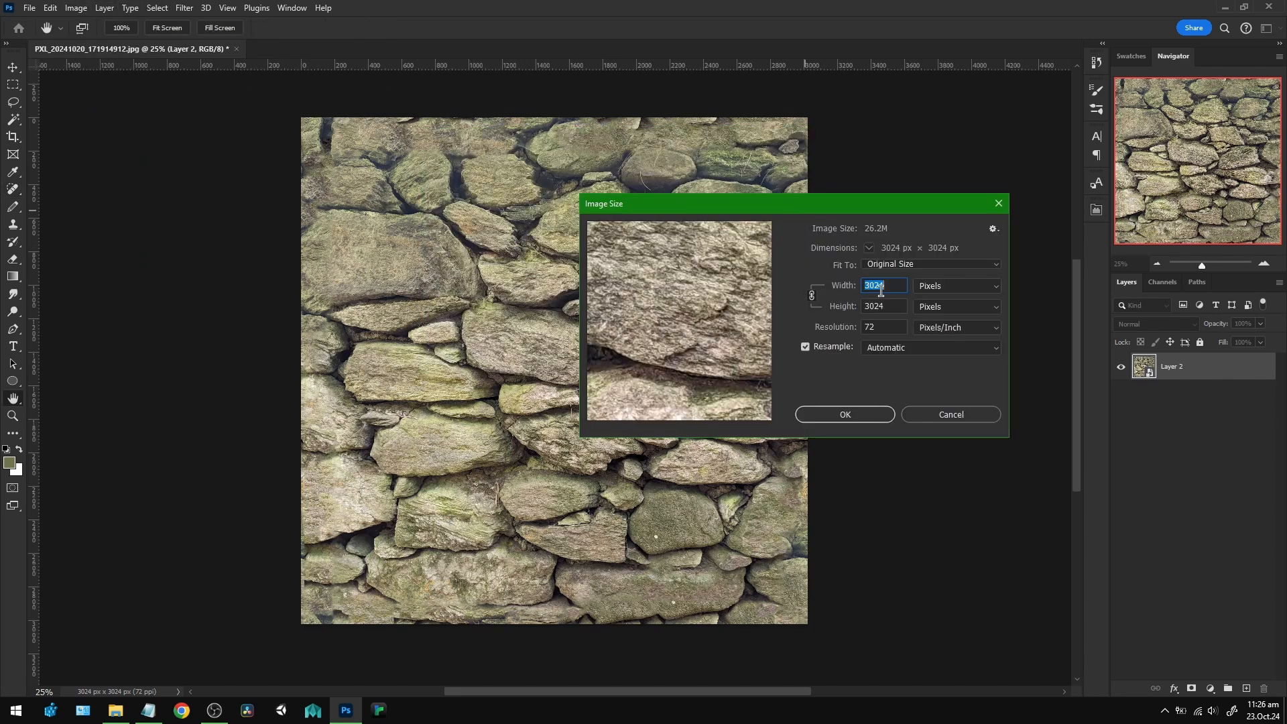
type("128")
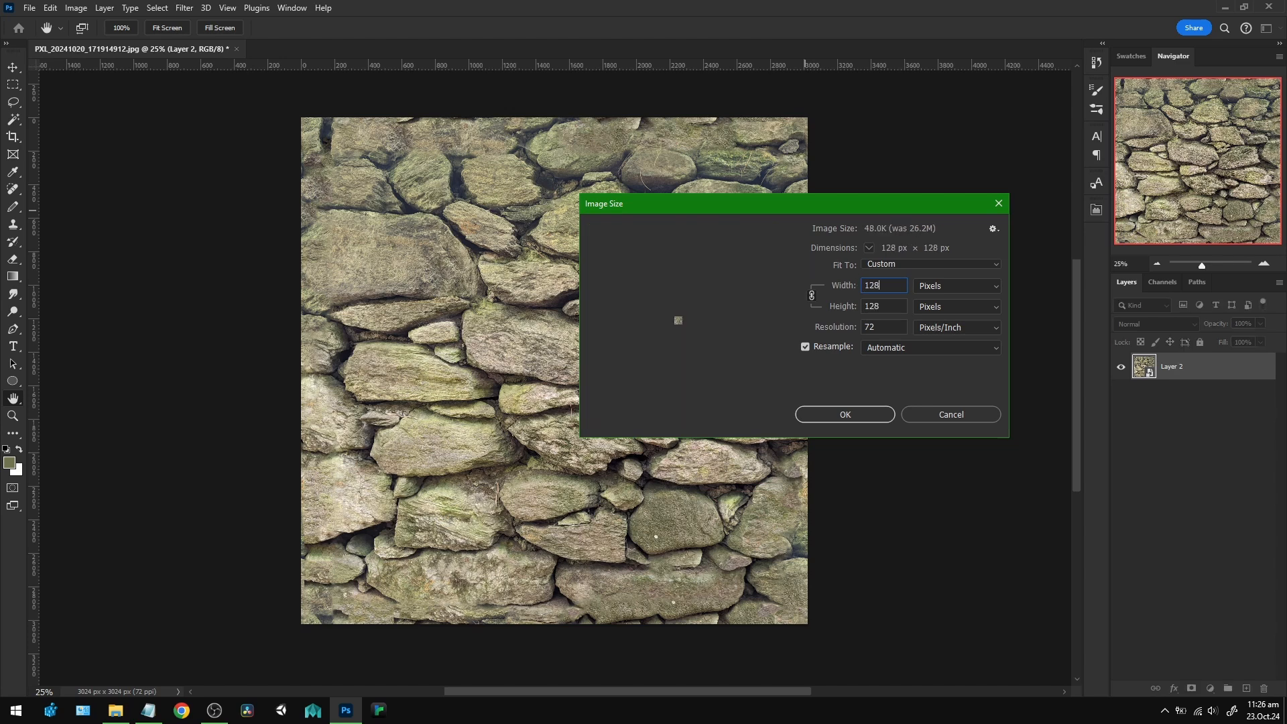
left_click_drag(774, 206, 783, 206)
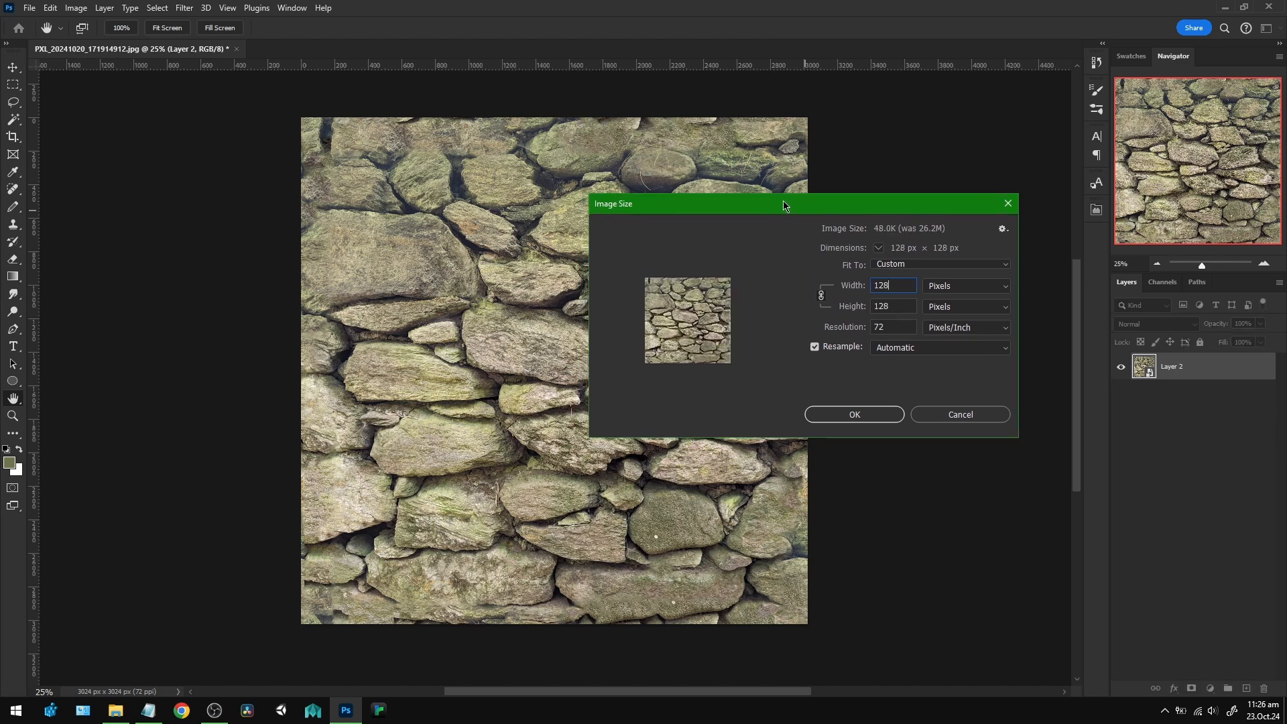
Preview Nearest Neighbor and Bicubic Sharper resampling, set it back to Automatic and apply the resize.
left_click(1000, 351)
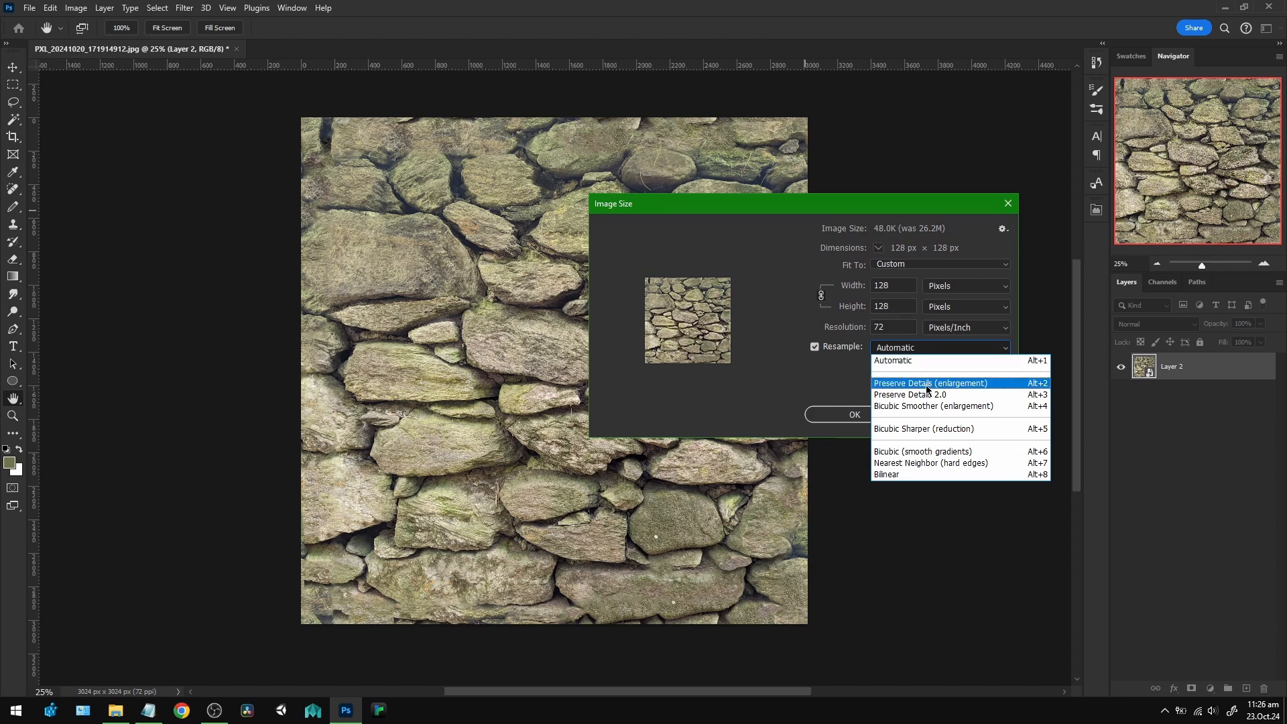
left_click(926, 463)
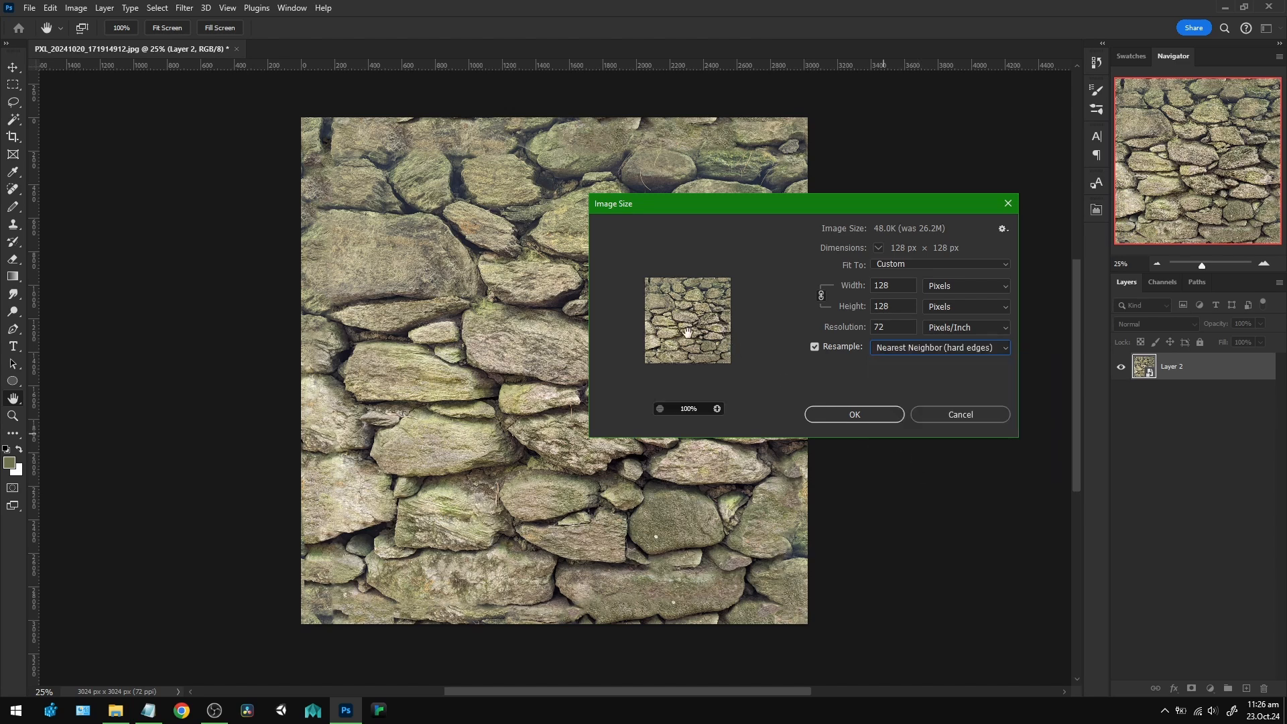
left_click(982, 349)
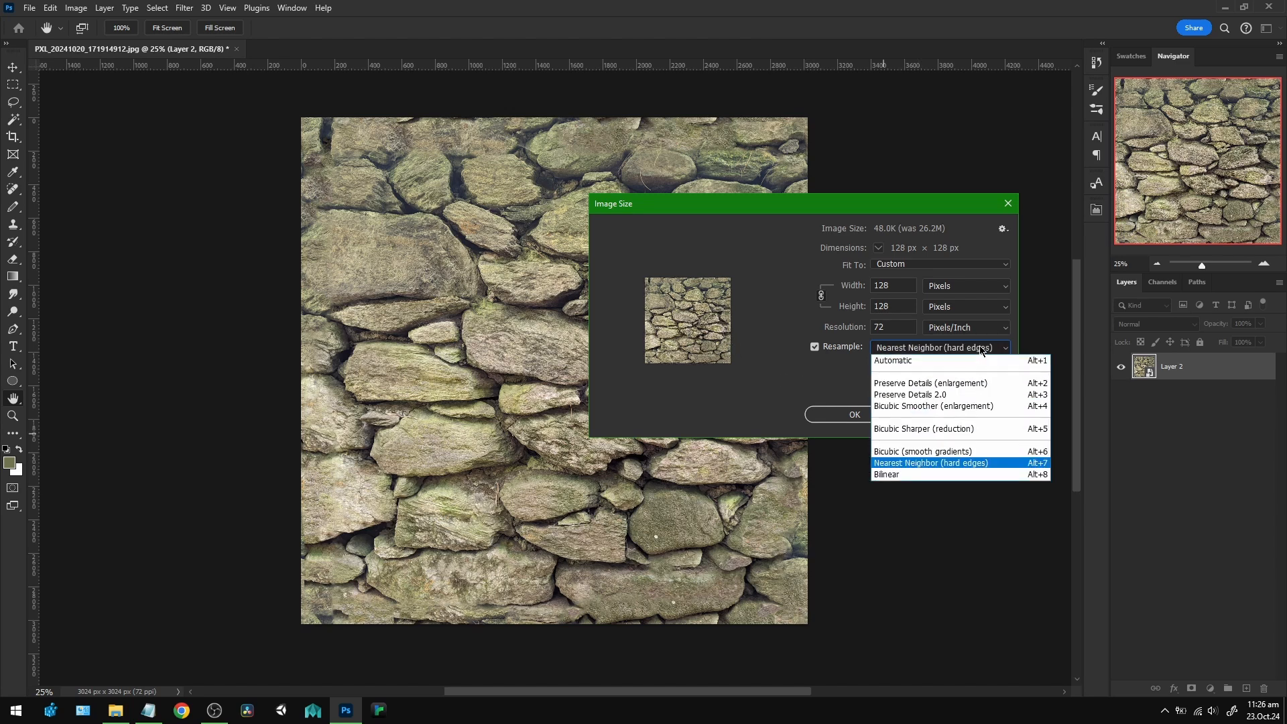
left_click(932, 435)
left_click(925, 348)
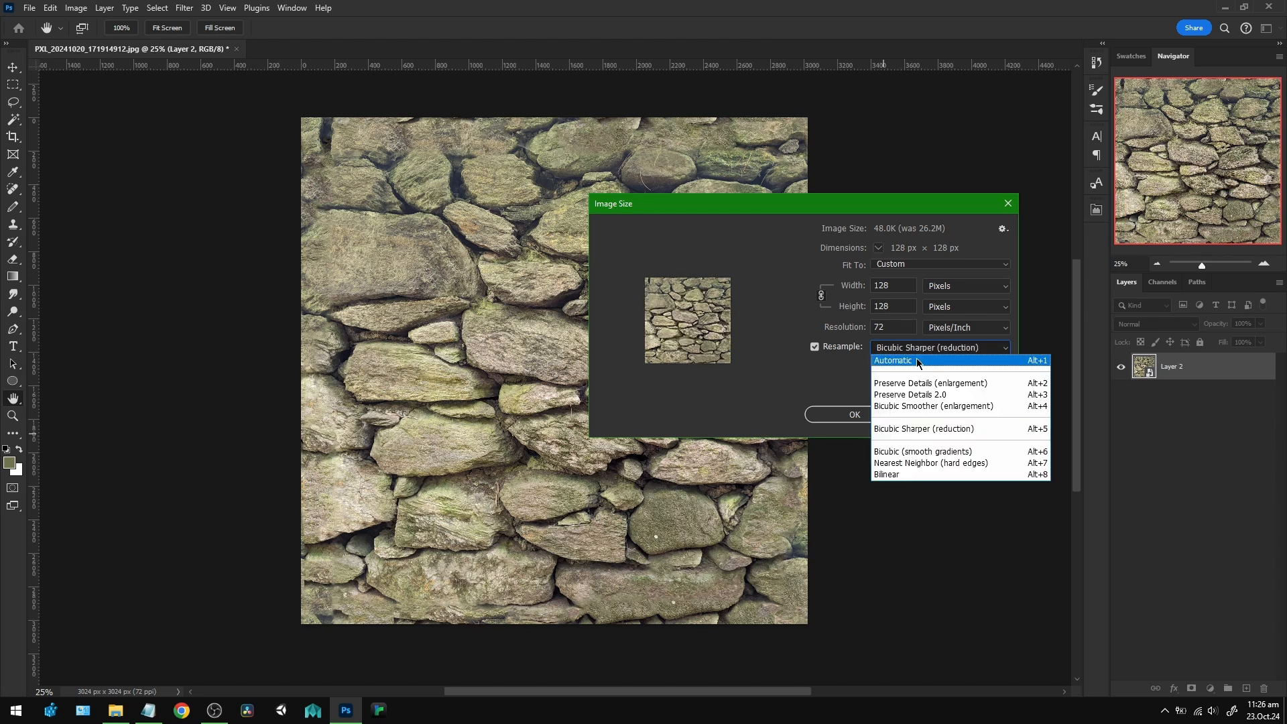
left_click(919, 362)
left_click(976, 350)
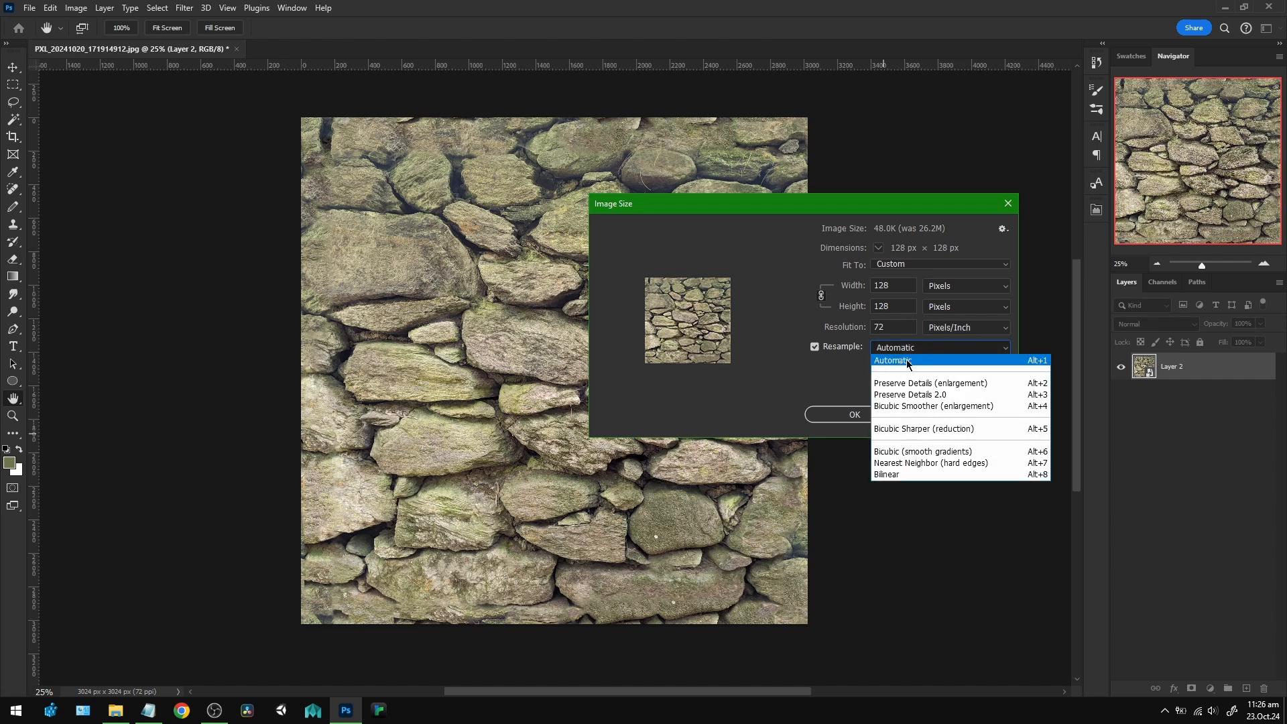
left_click(909, 363)
left_click_drag(764, 211, 771, 203)
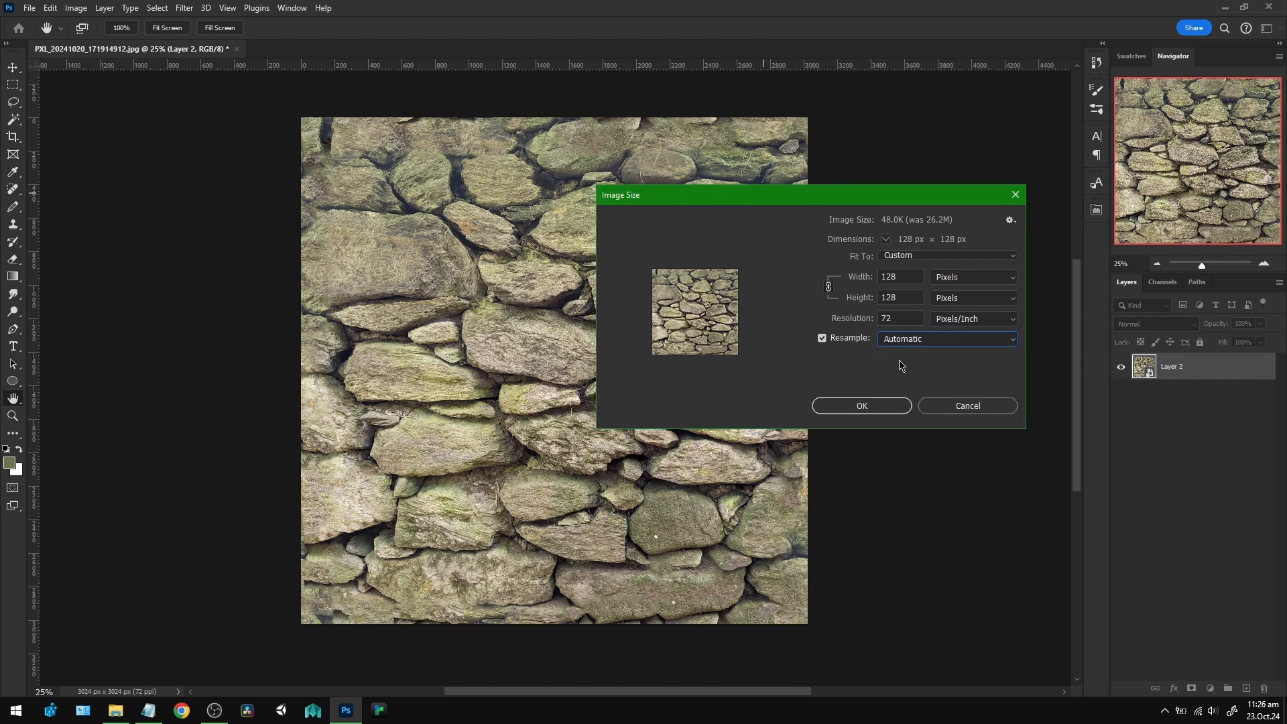
left_click(863, 406)
Add a black Solid Color fill layer and place it beneath Layer 2.
key("z")
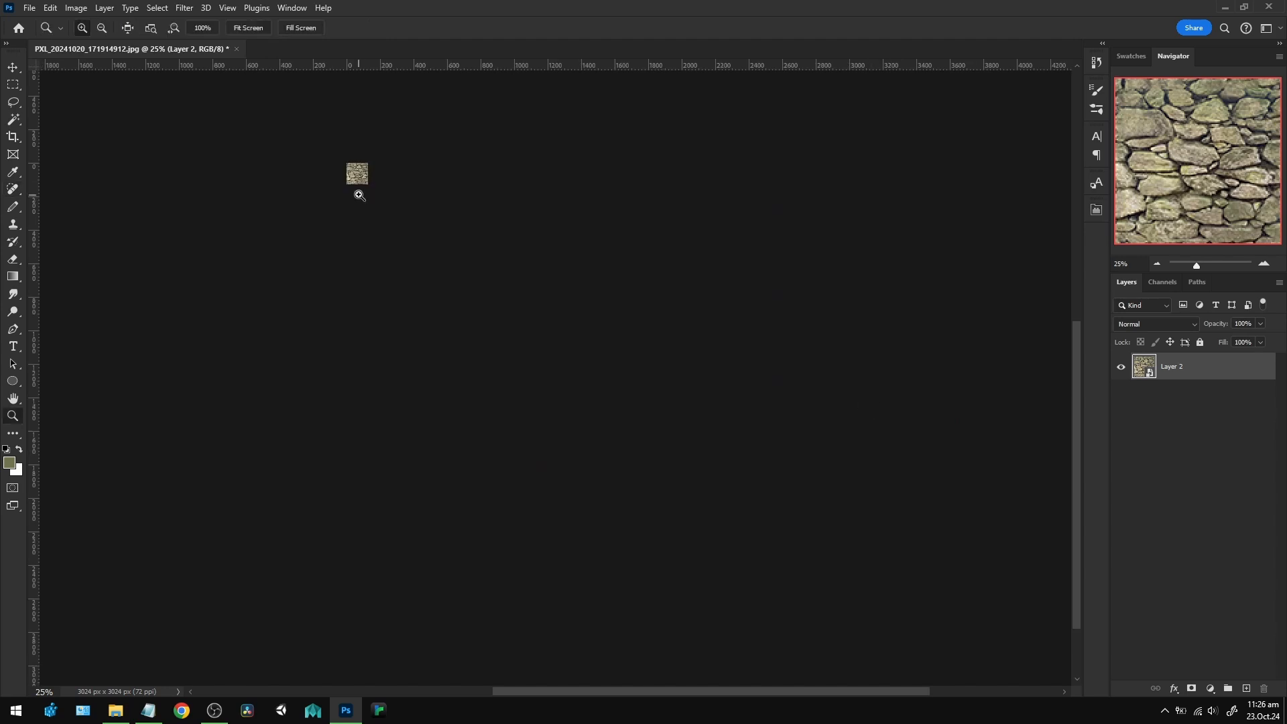
double_click(349, 173)
double_click(349, 173)
left_click(350, 173)
left_click(349, 173)
left_click_drag(349, 173, 528, 359)
left_click(607, 356)
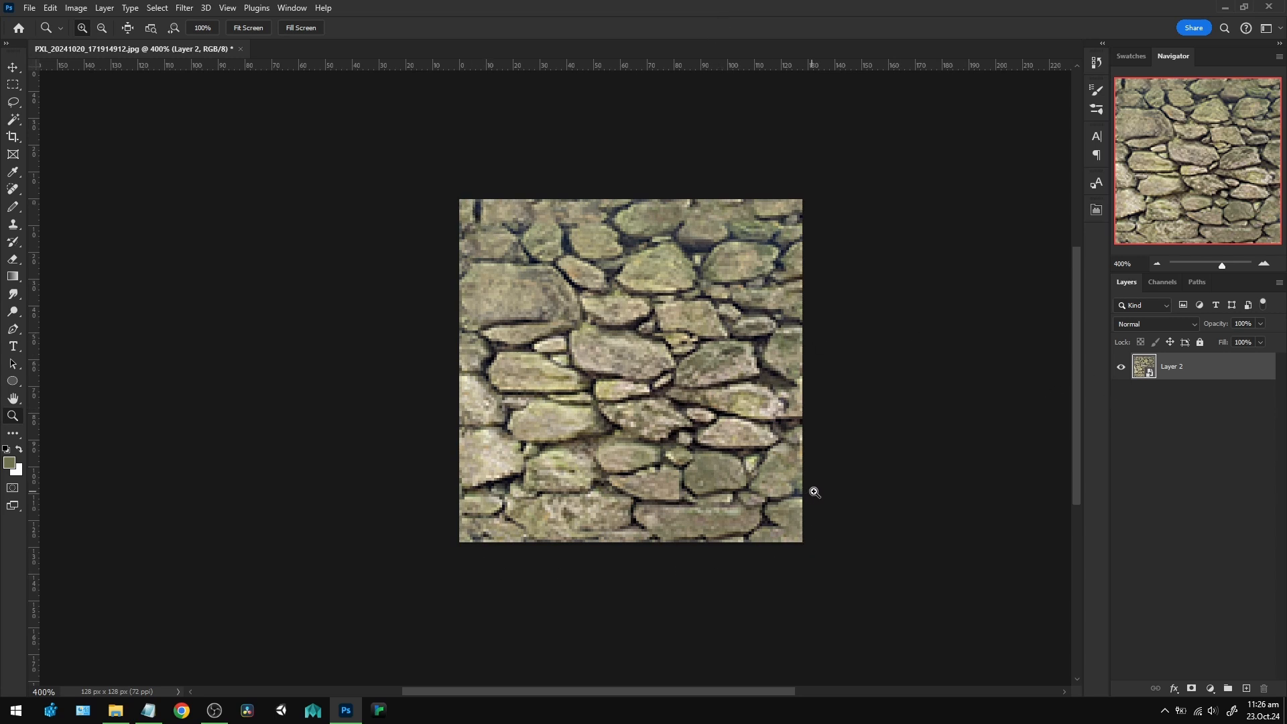
left_click(1216, 471)
left_click(1208, 690)
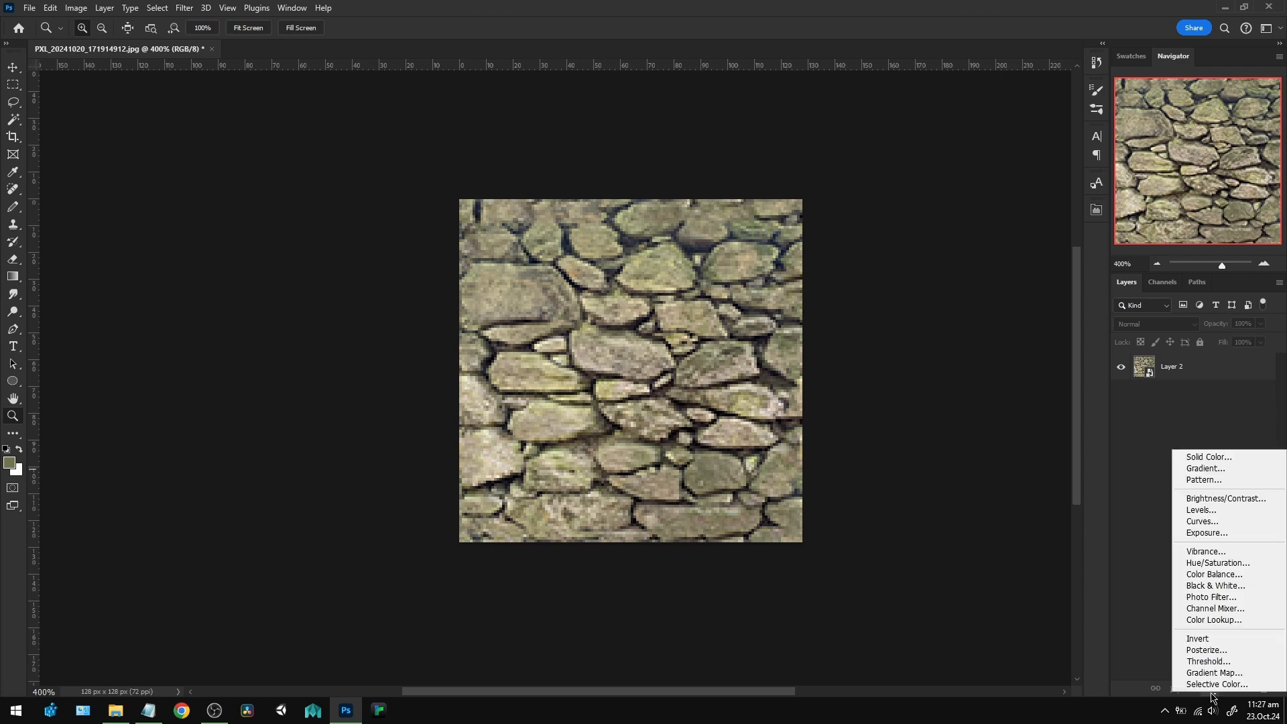
left_click(1237, 457)
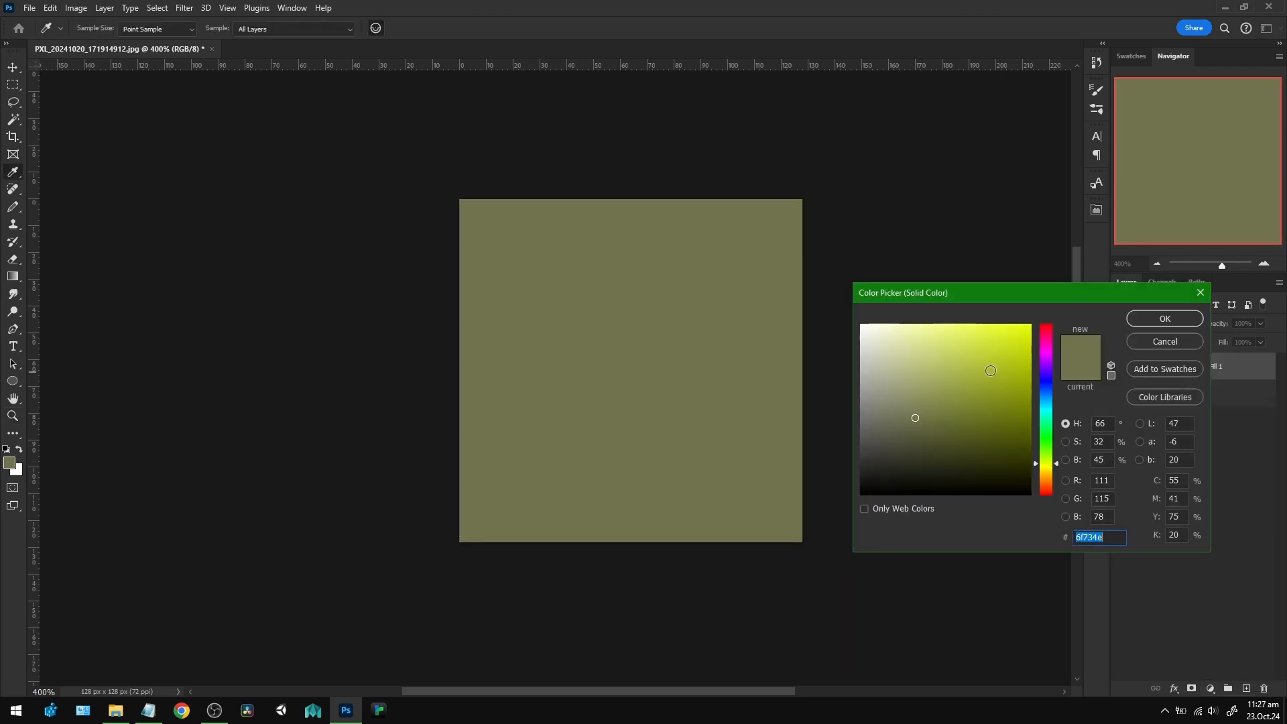
left_click_drag(990, 371, 773, 566)
left_click(1165, 319)
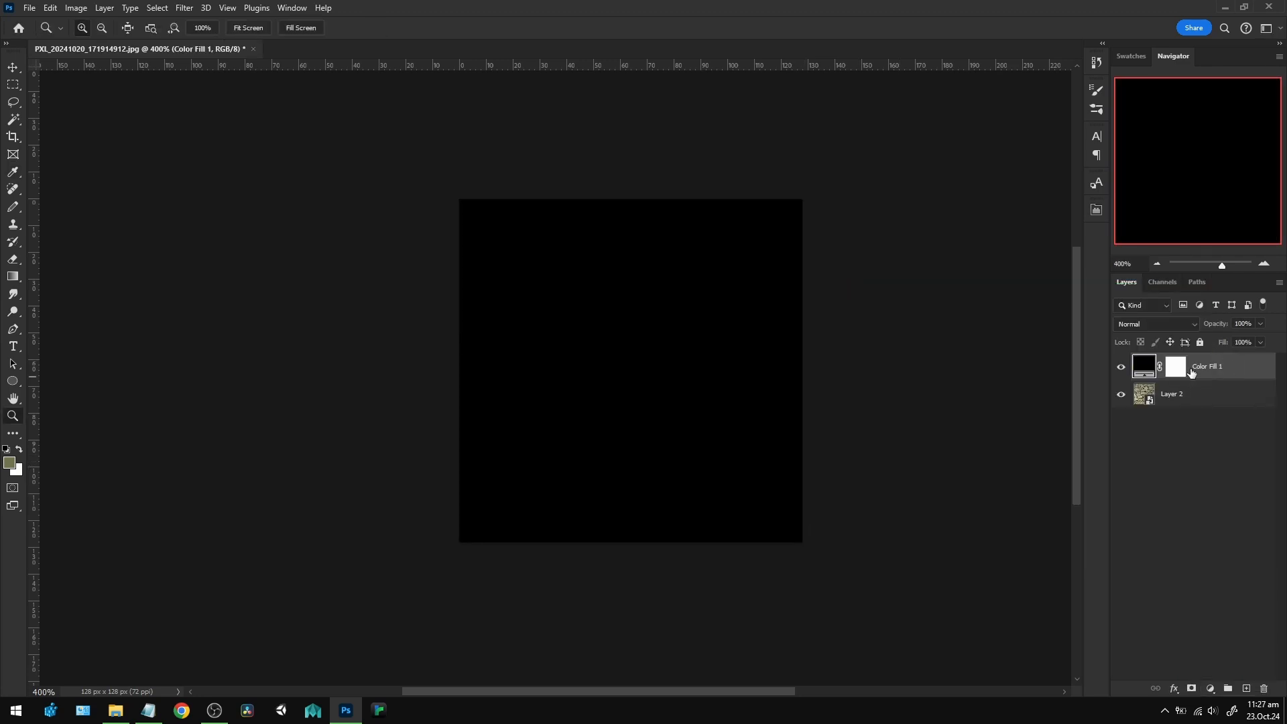
left_click_drag(1207, 366, 1206, 429)
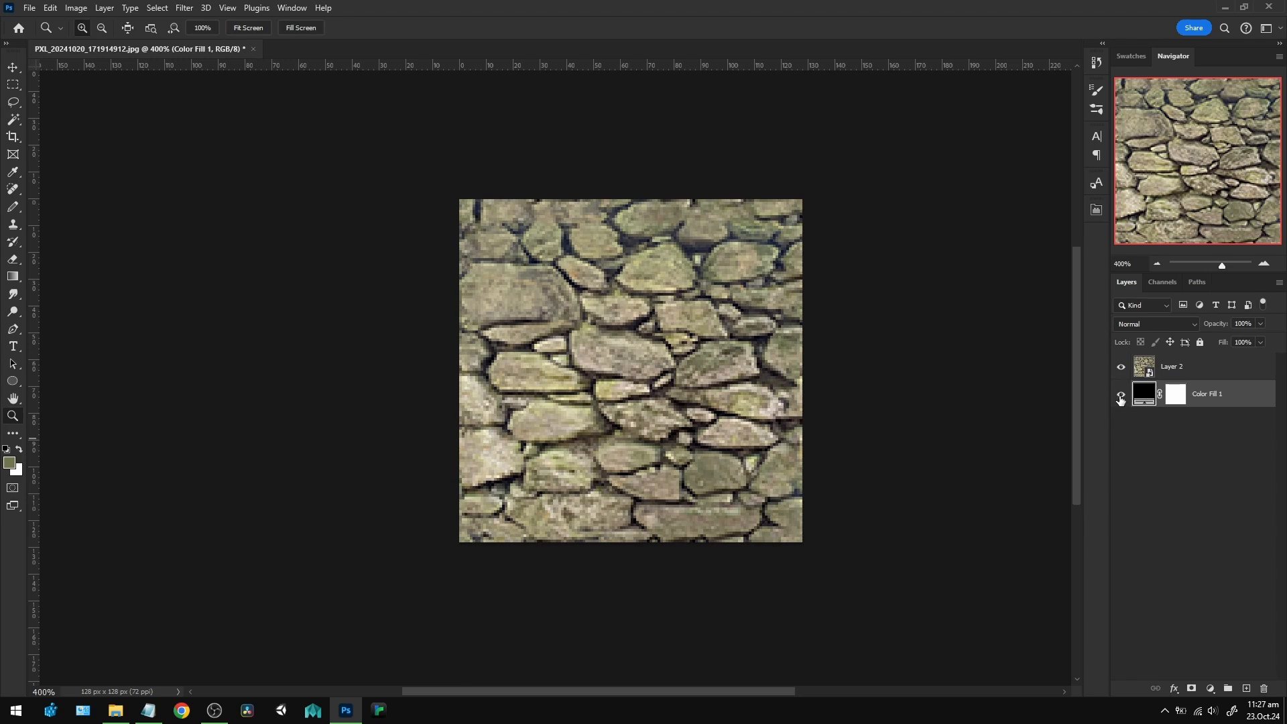
Toggle the color fill layer's visibility to compare the texture's upper edge pixels with and without it, leaving the layer shown.
left_click(1121, 396)
left_click(1121, 396)
left_click_drag(733, 199, 733, 199)
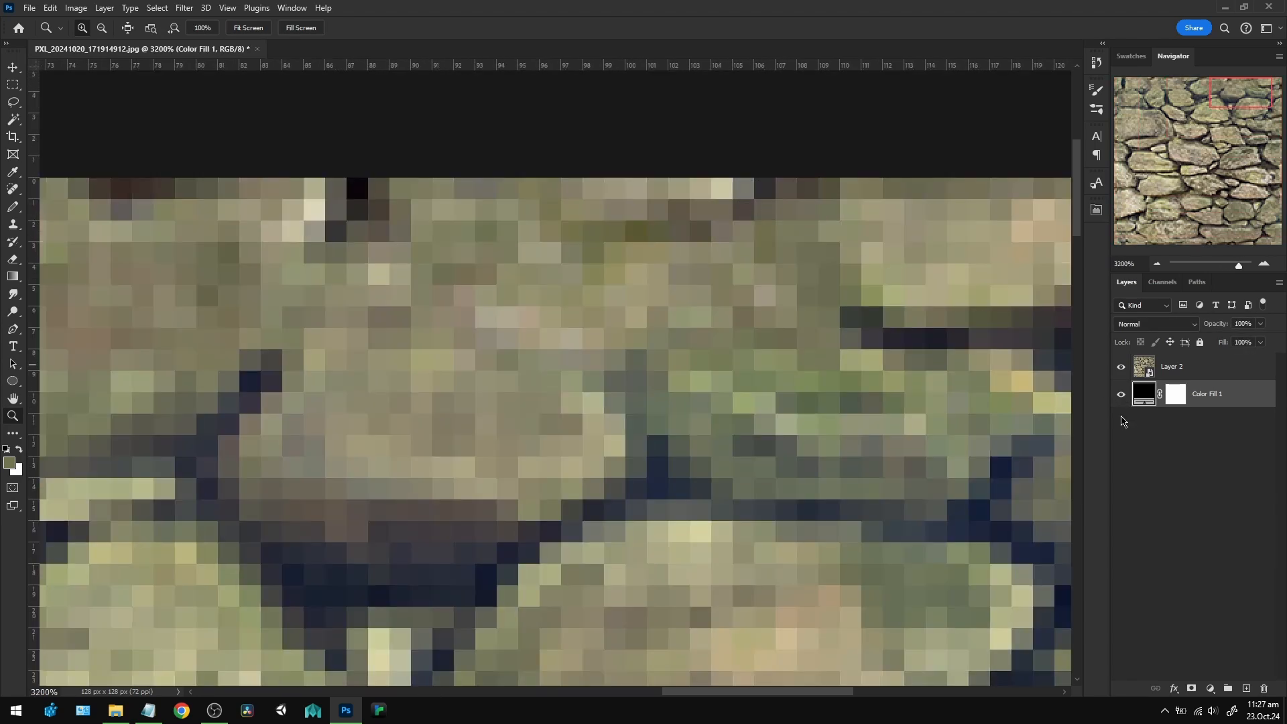
left_click(1124, 395)
left_click(1124, 395)
left_click(1125, 395)
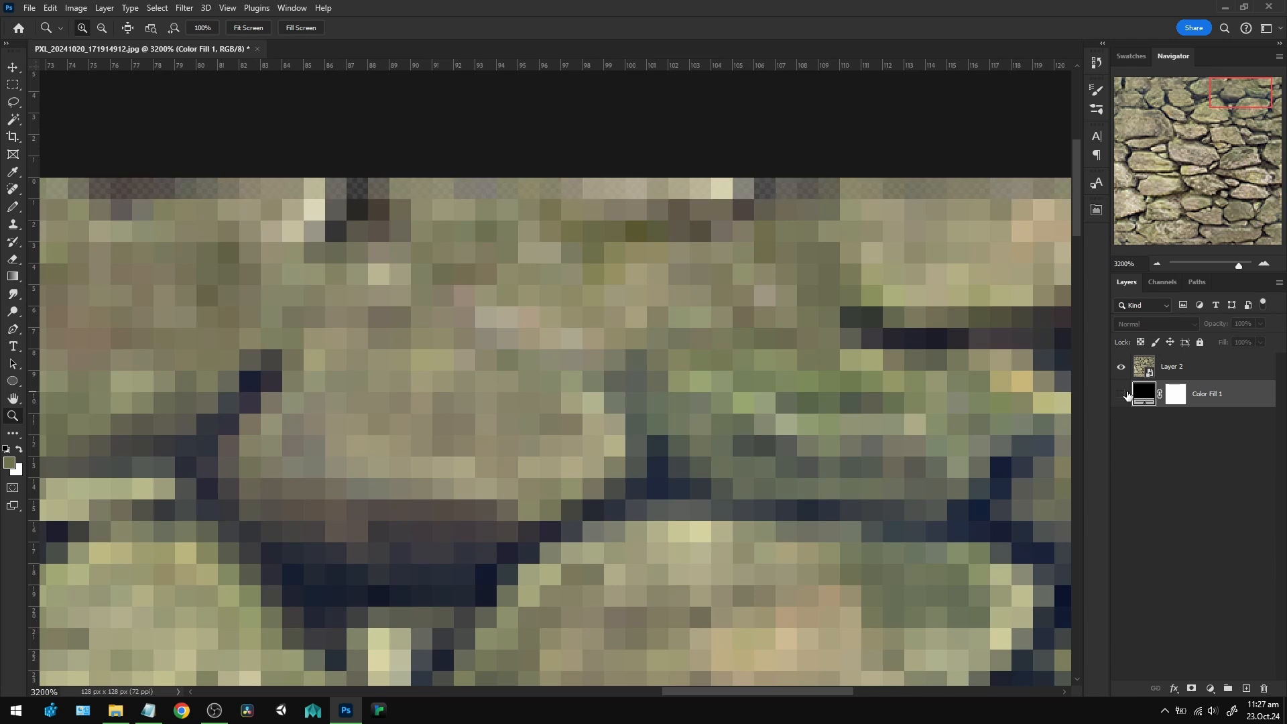
left_click(1124, 395)
left_click(1124, 395)
left_click(1123, 394)
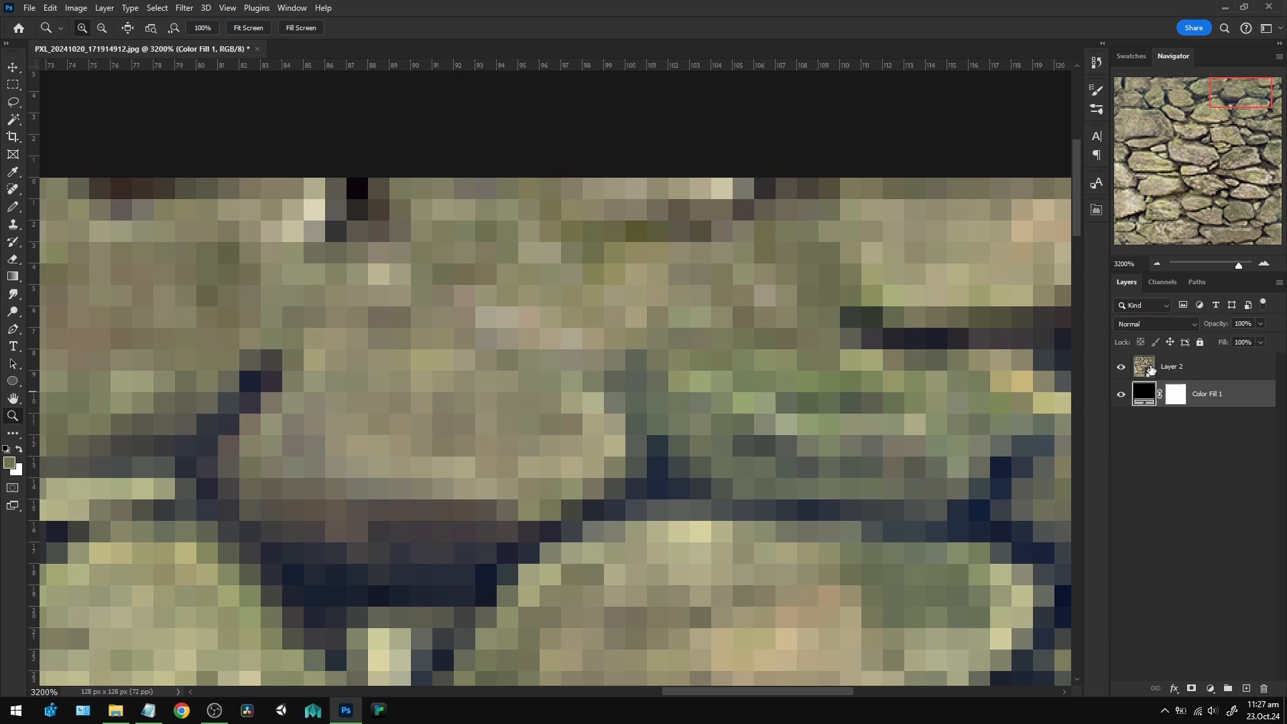
left_click(1121, 395)
left_click(1121, 395)
left_click(1121, 395)
left_click(1122, 396)
left_click(1122, 395)
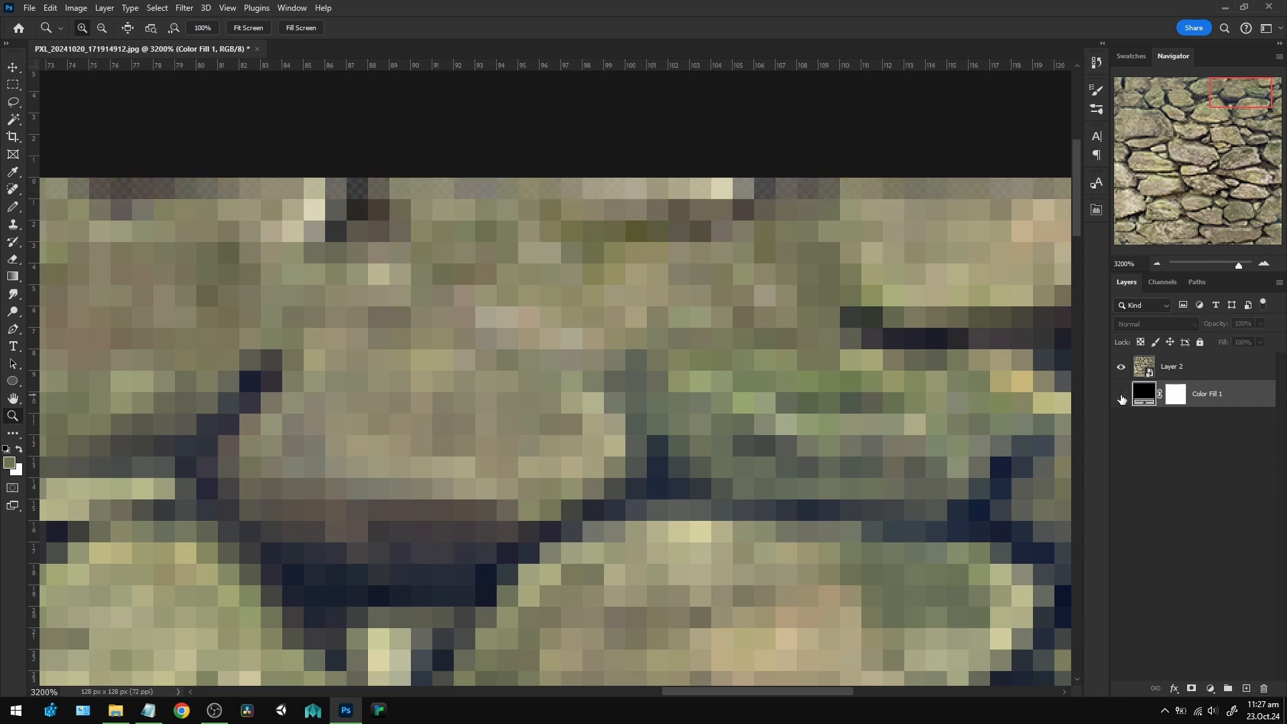
left_click(1122, 395)
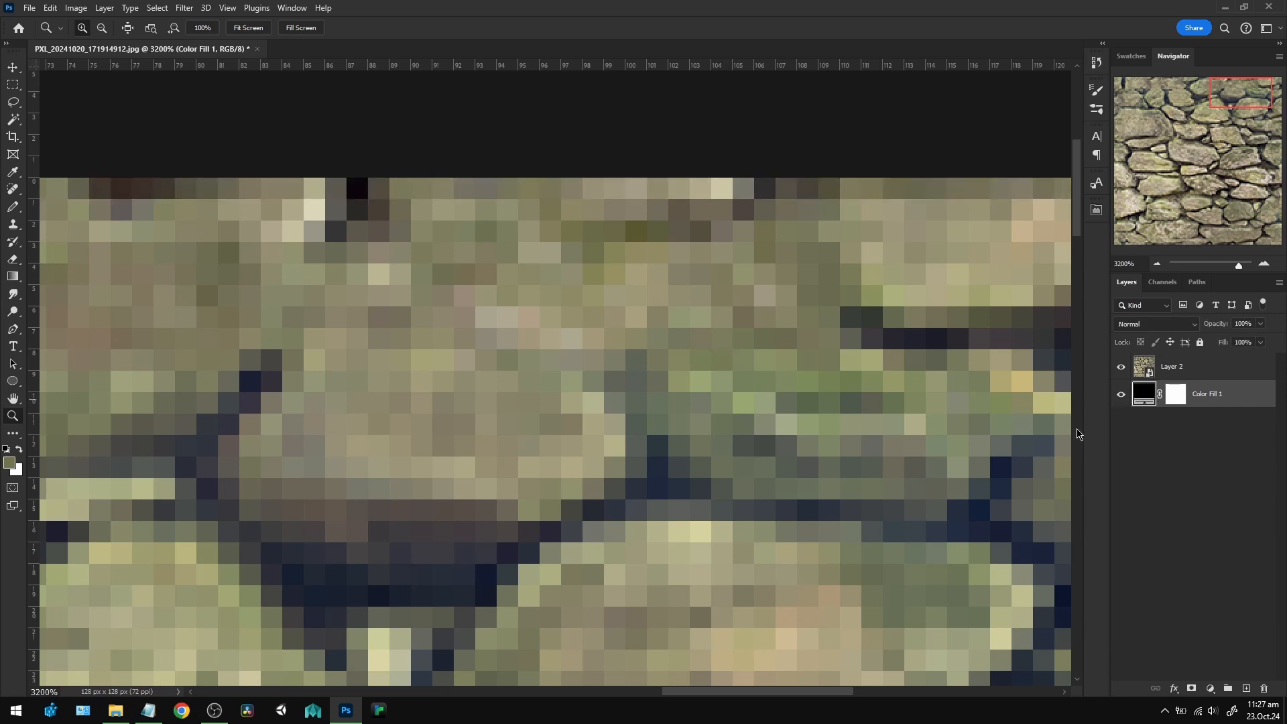
Change the fill layer beneath Layer 2 from black to a medium gray.
double_click(1143, 393)
left_click_drag(892, 436, 805, 410)
key("ctrl+minus")
left_click(1165, 319)
Examine the downsized texture over the gray fill at several magnifications.
key("z")
left_click(632, 322, "alt")
left_click(632, 322, "alt")
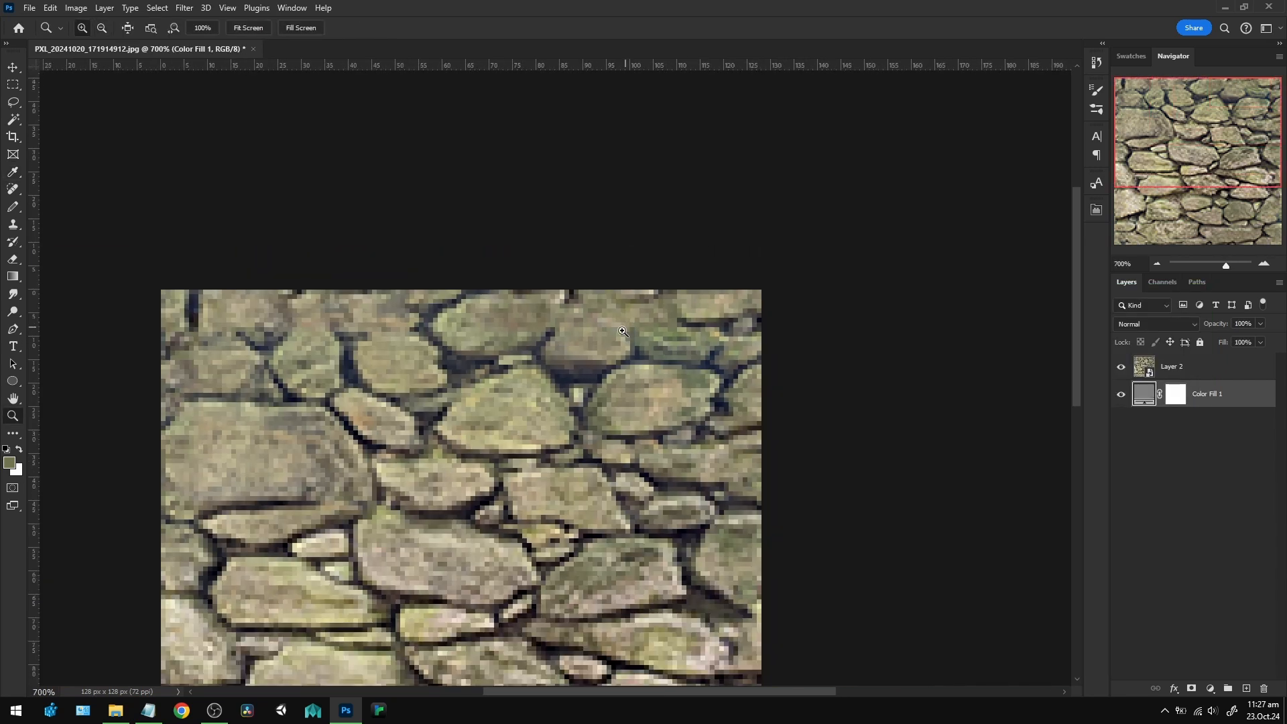
left_click_drag(570, 490, 710, 378)
scroll(680, 389, "down", 3)
left_click_drag(702, 425, 651, 381)
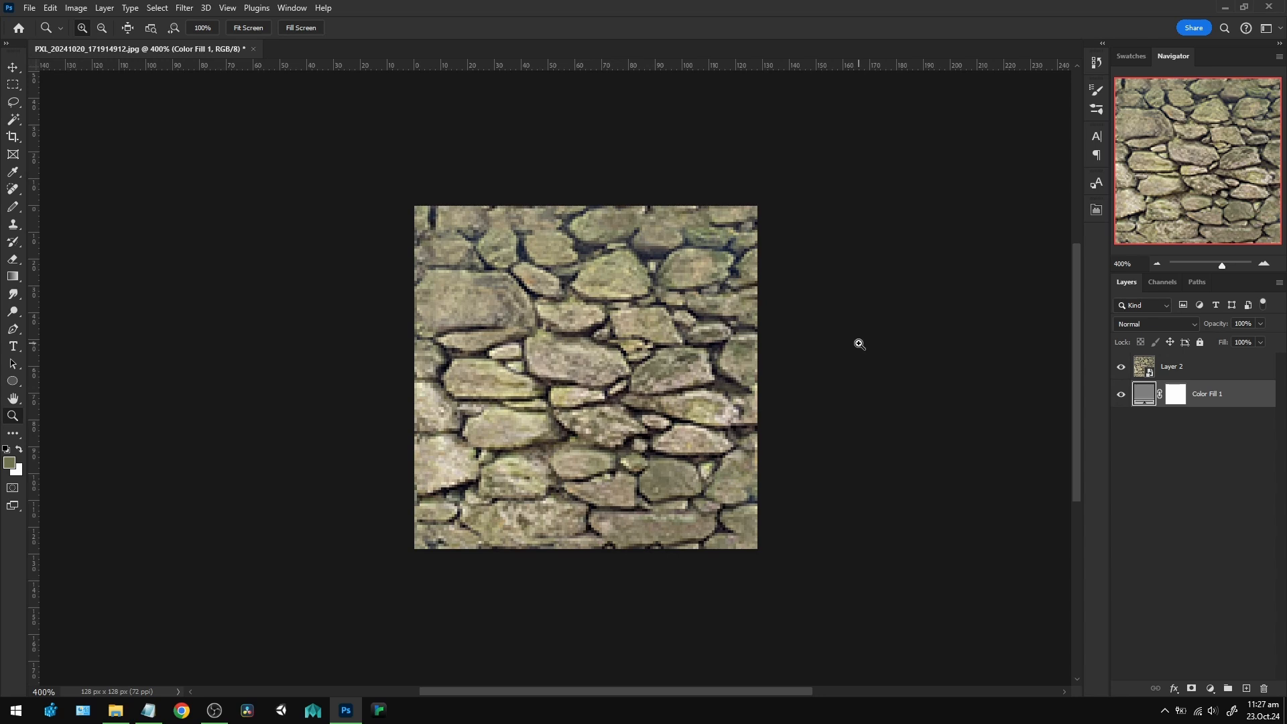
left_click(508, 326)
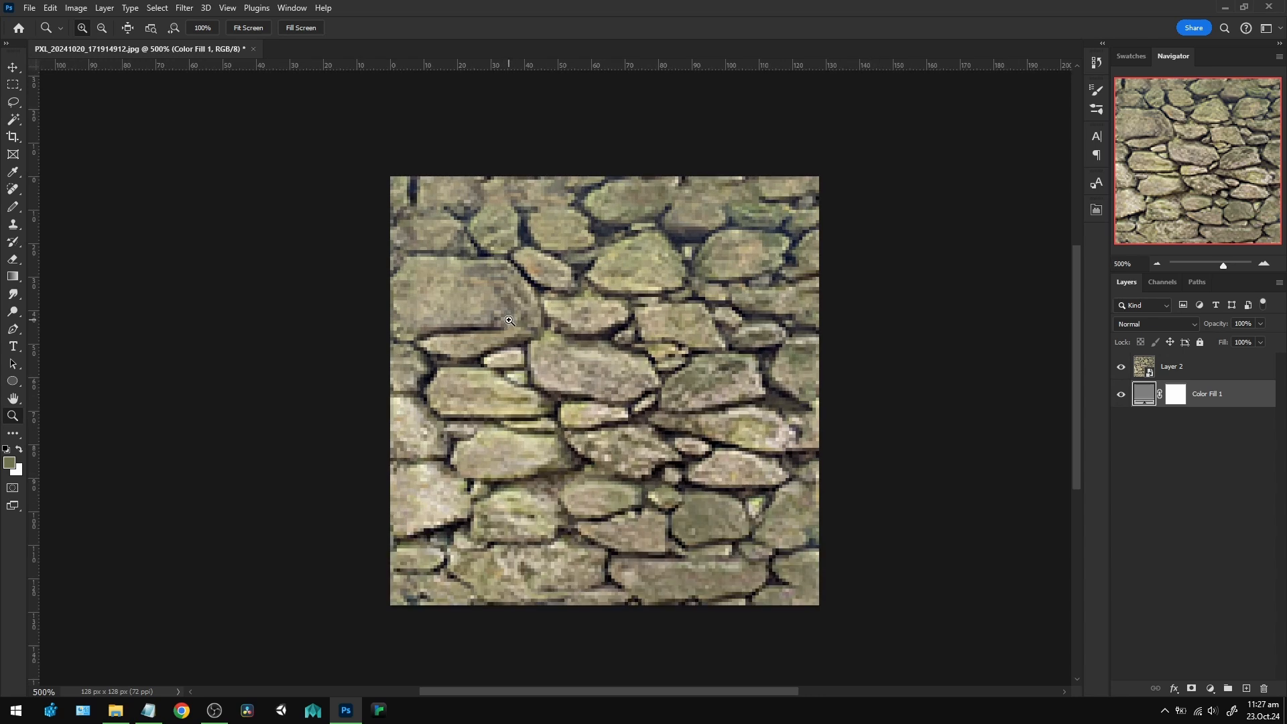
left_click(634, 337, "alt")
left_click_drag(687, 366, 671, 367)
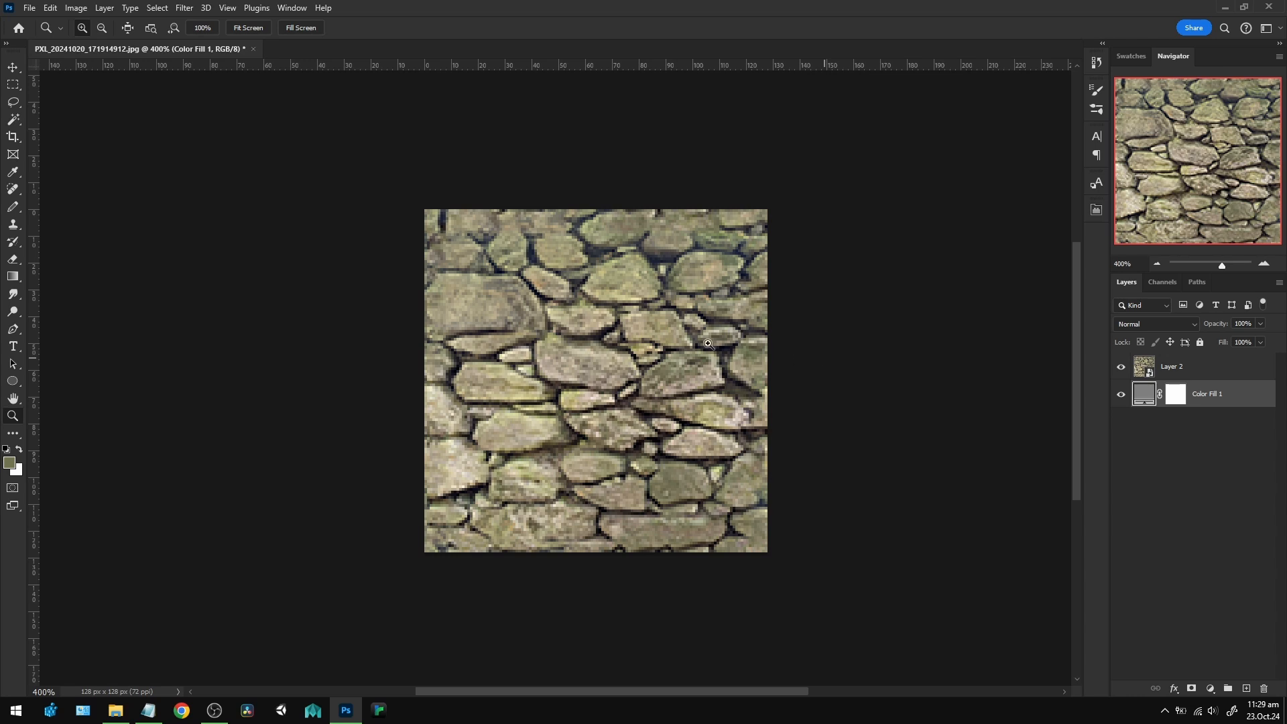
Save the document with Layer 2 selected as PXL_20241020_171914912.psd in Photoshop format.
left_click(1196, 371)
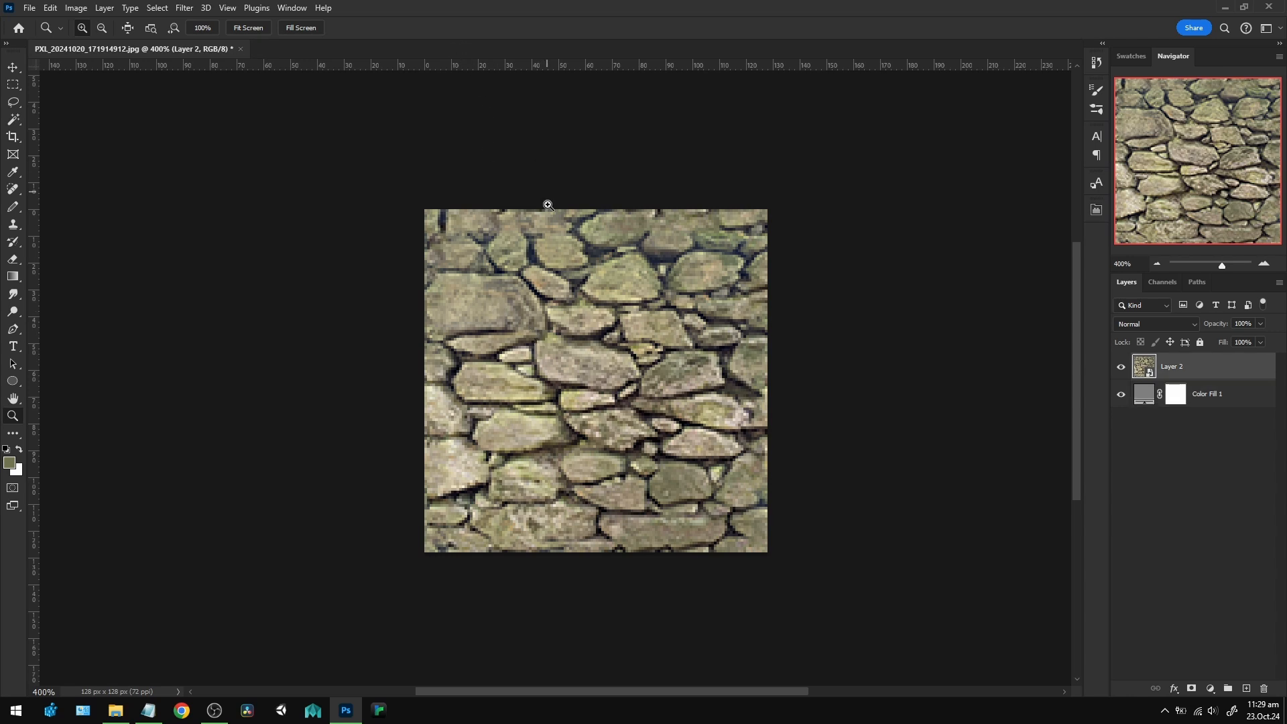
left_click(35, 14)
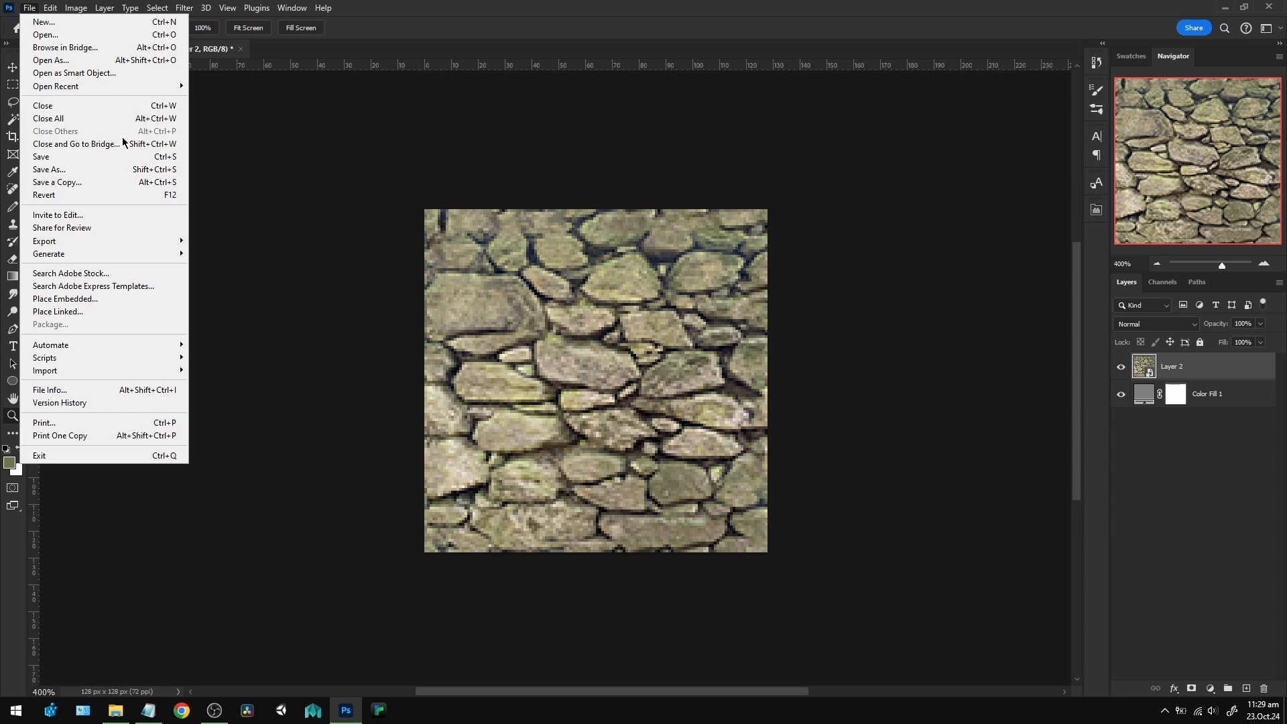
left_click(81, 168)
scroll(378, 263, "up", 2)
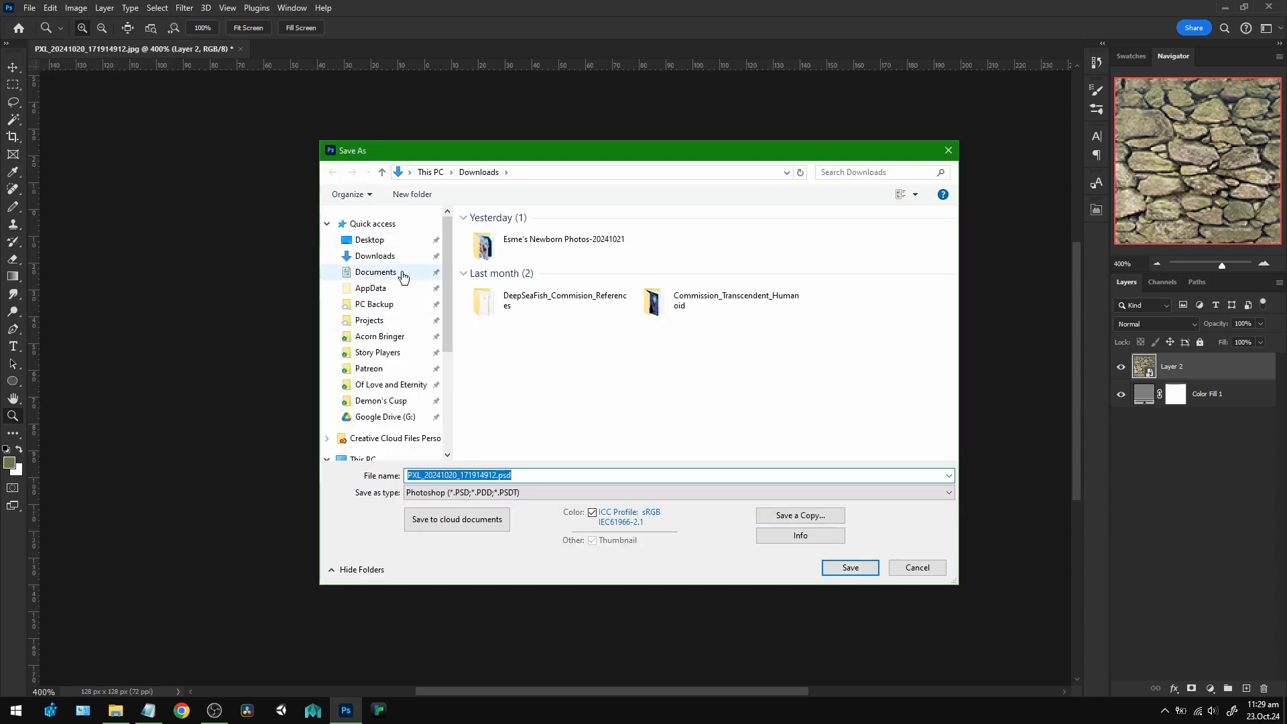
left_click(610, 475)
key("Return")
left_click(792, 202)
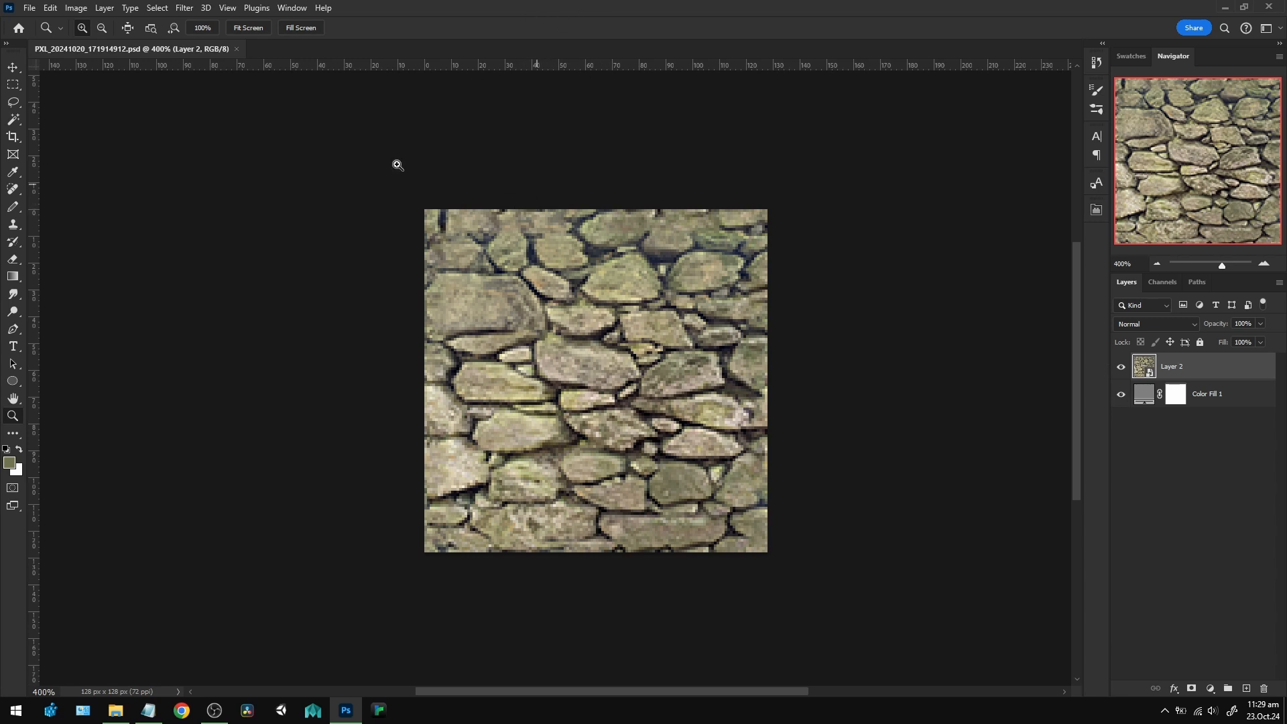
Start converting the image to Indexed Color mode, merging Layer 2 with the gray fill layer.
left_click(85, 8)
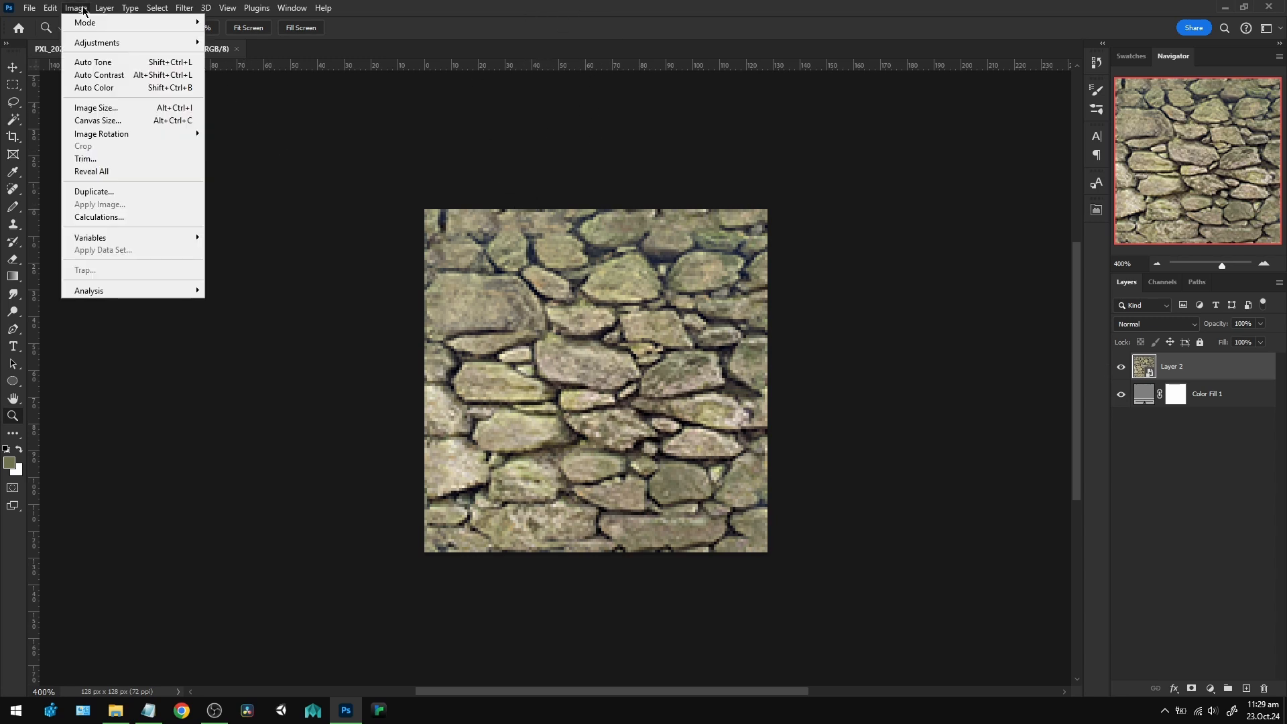
mouse_move(112, 25)
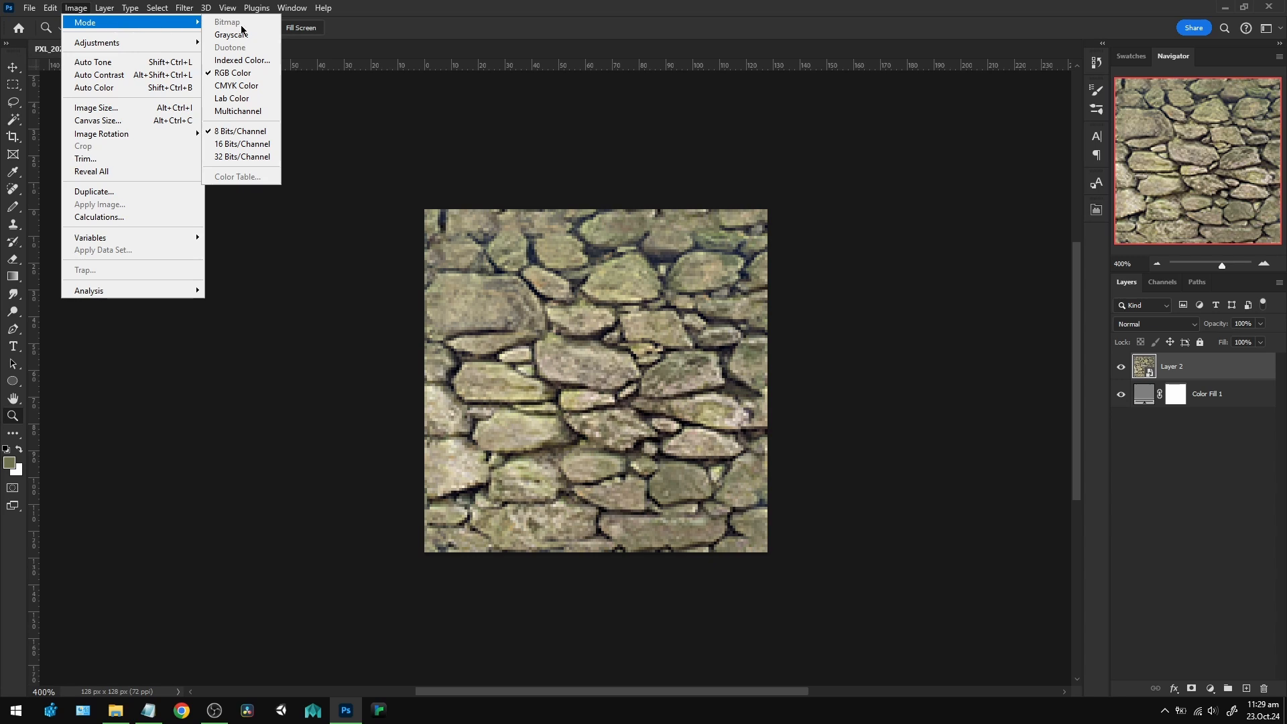
left_click(240, 61)
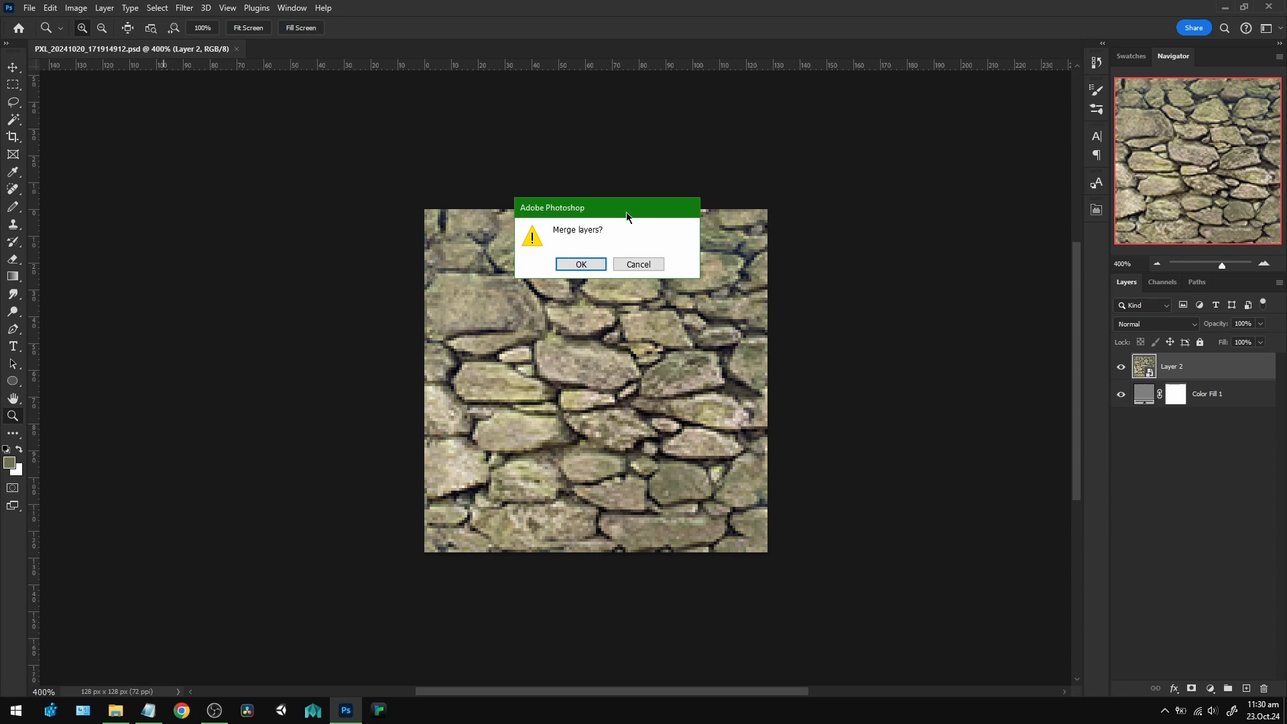
left_click(581, 264)
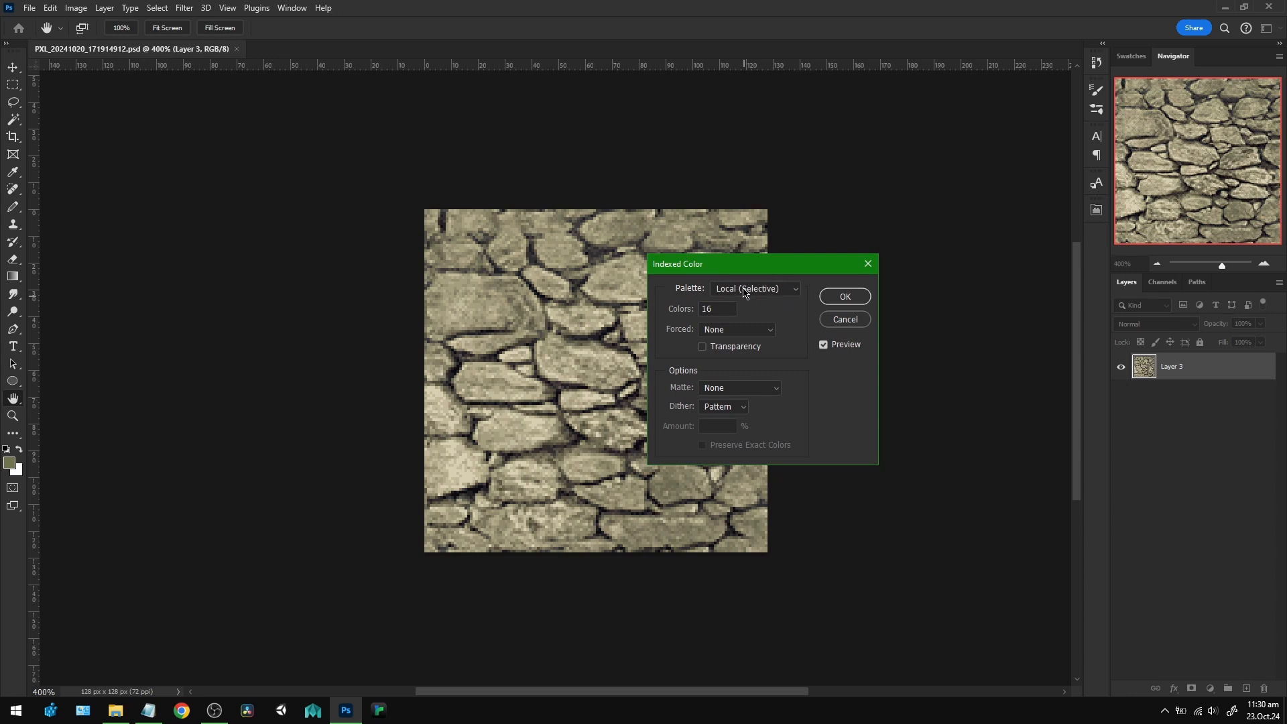
Convert to indexed color with a 16-color Local (Selective) palette, no forced colors, no matte and Pattern dither.
left_click(711, 309)
left_click(768, 331)
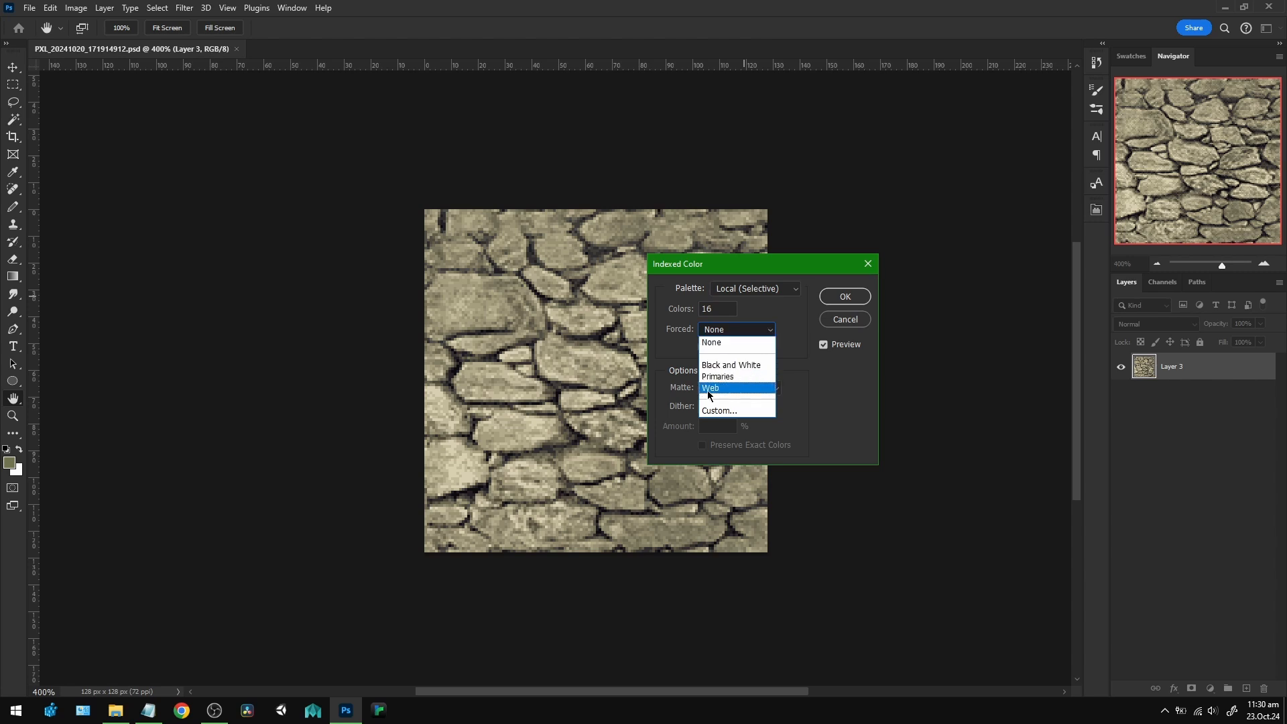
left_click(772, 333)
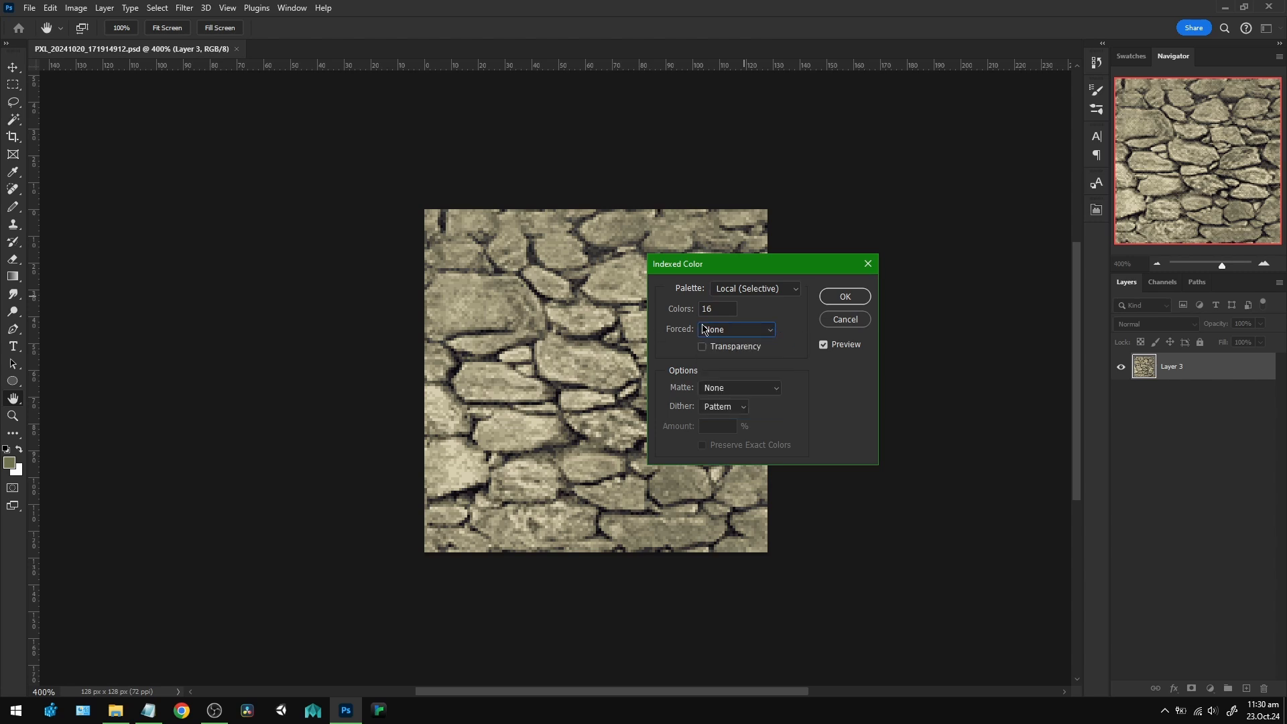
left_click(775, 392)
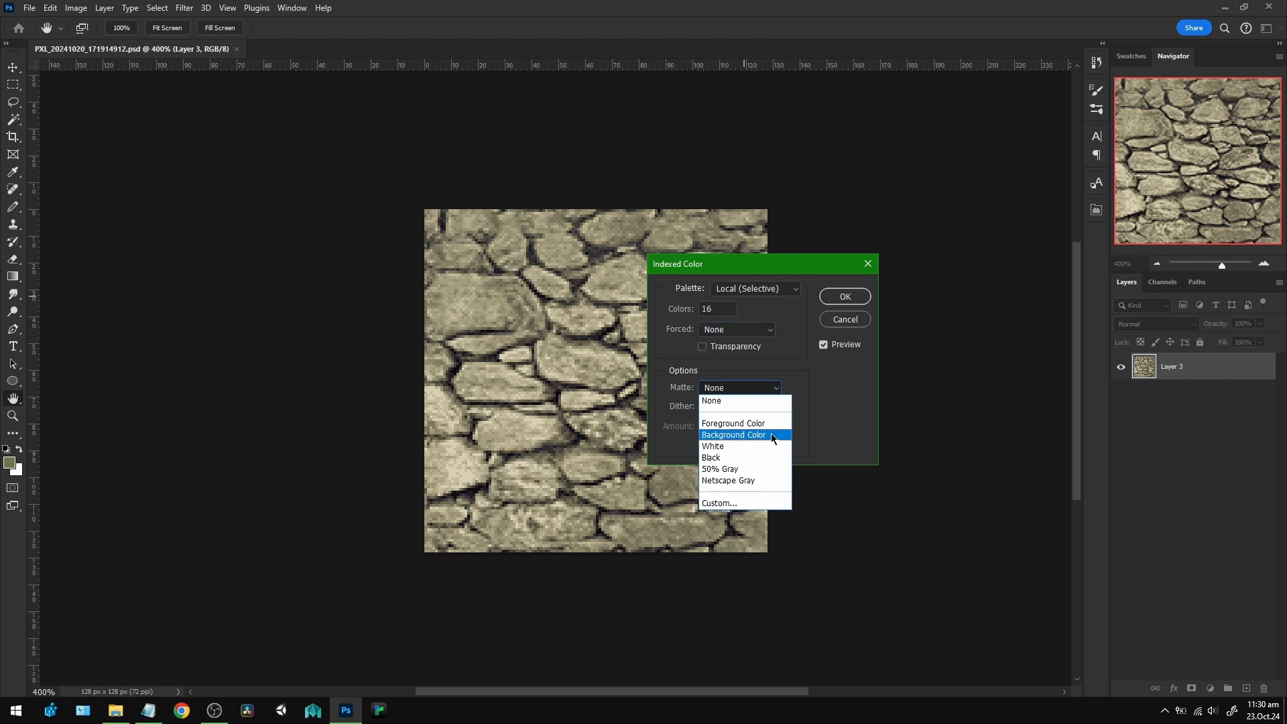
left_click(780, 390)
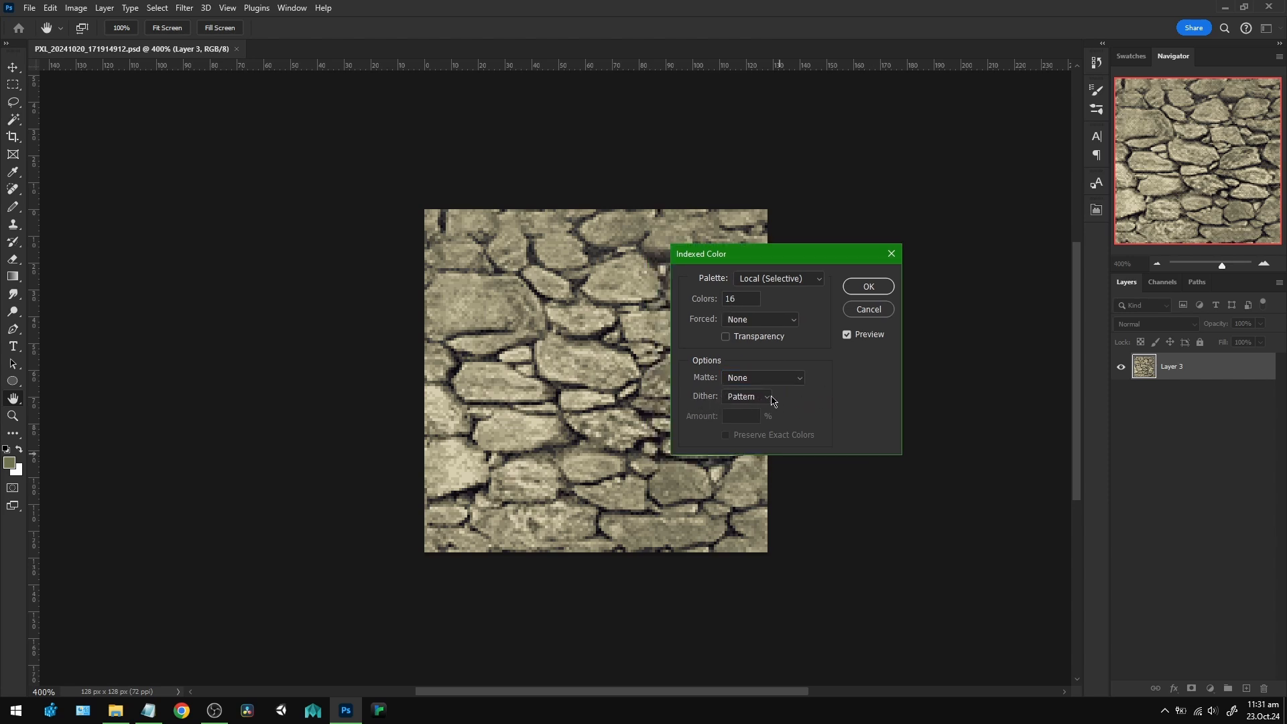
left_click(767, 397)
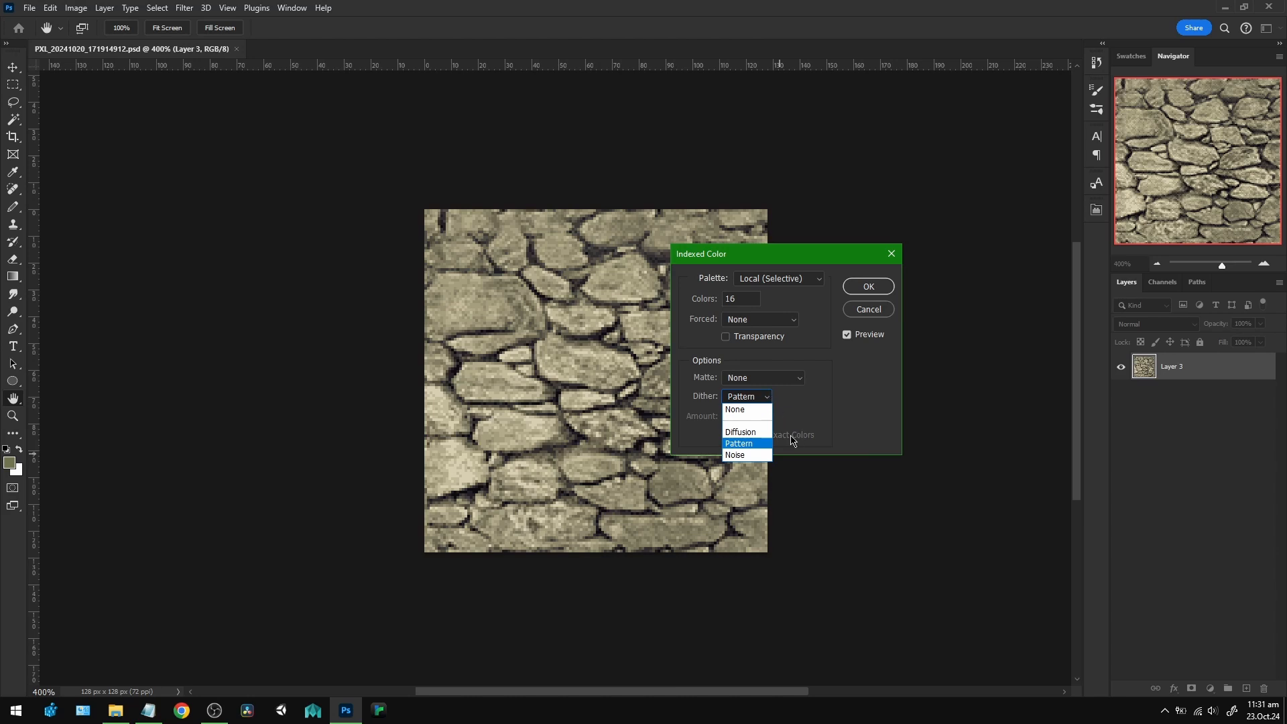
left_click(753, 444)
left_click(869, 291)
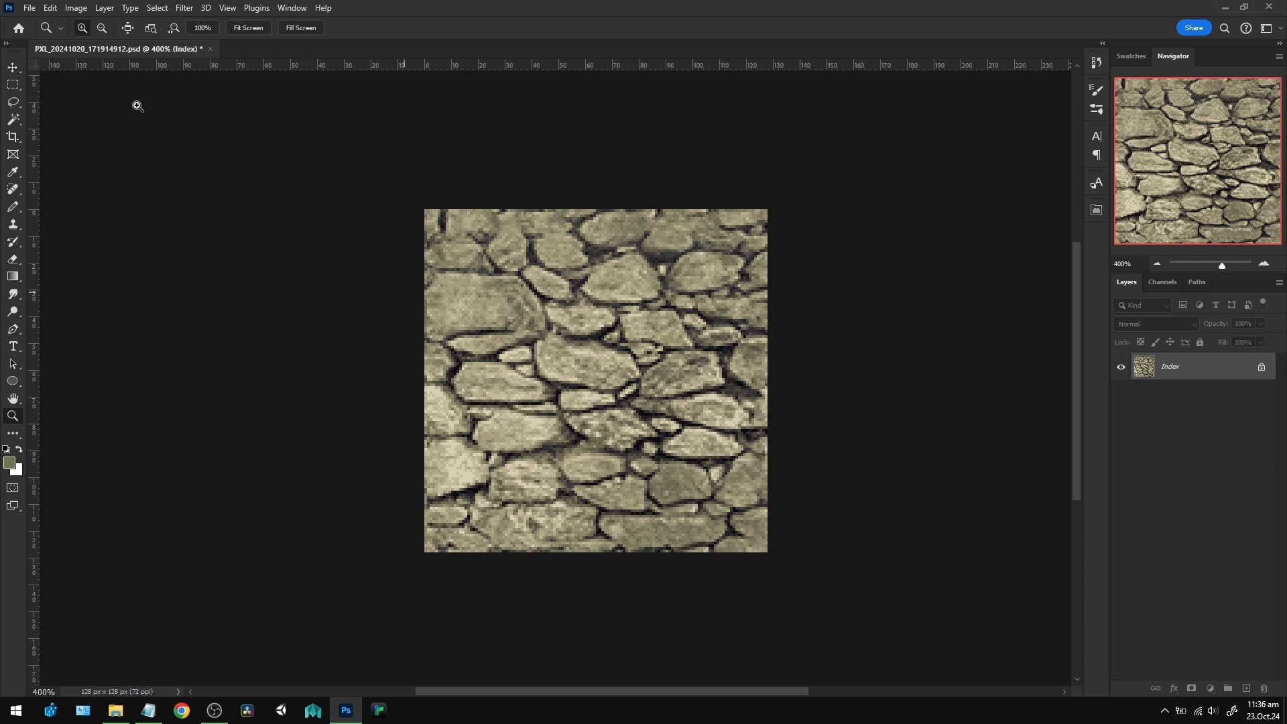
Open the indexed image's color table and place it beside the texture so both can be seen.
left_click(76, 9)
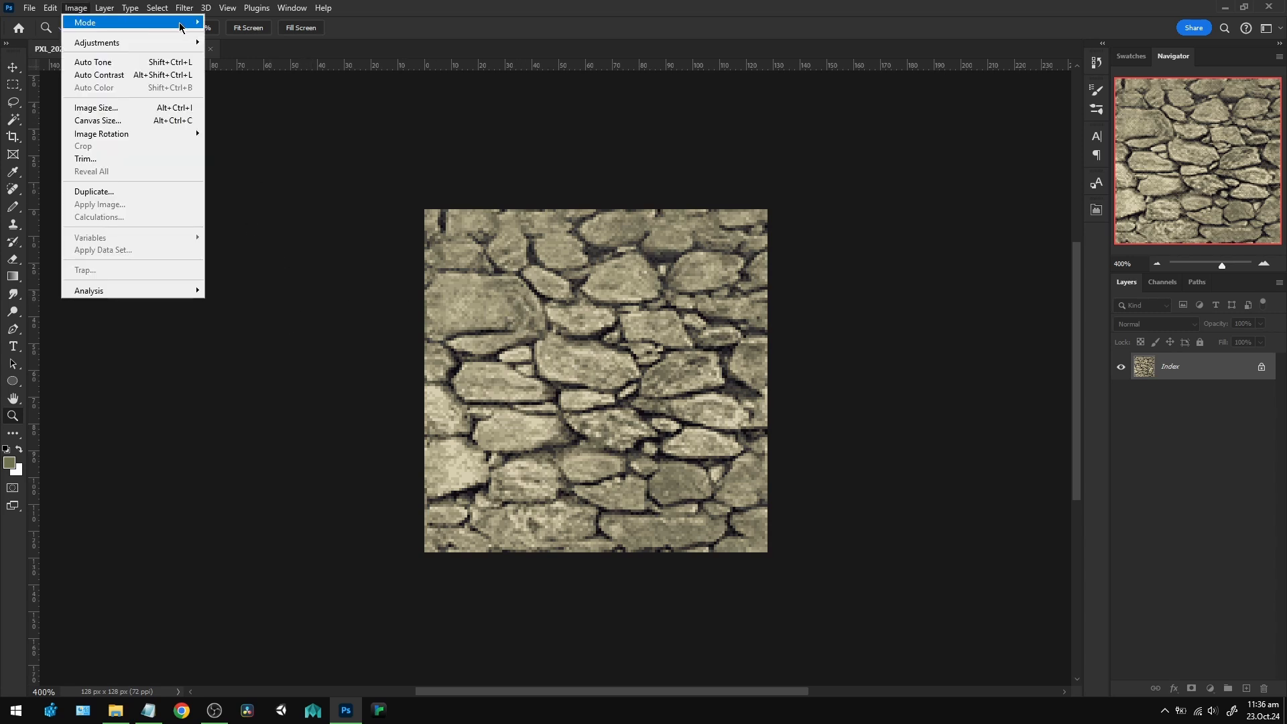
mouse_move(183, 24)
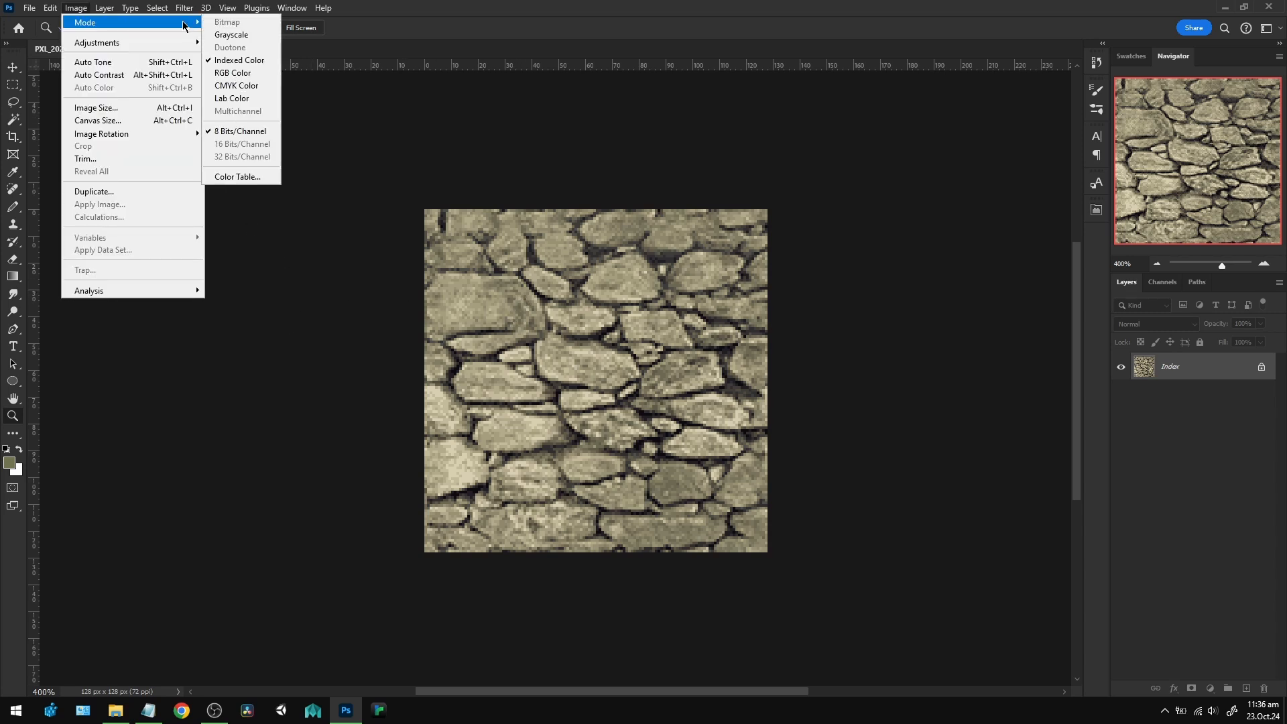
left_click(242, 178)
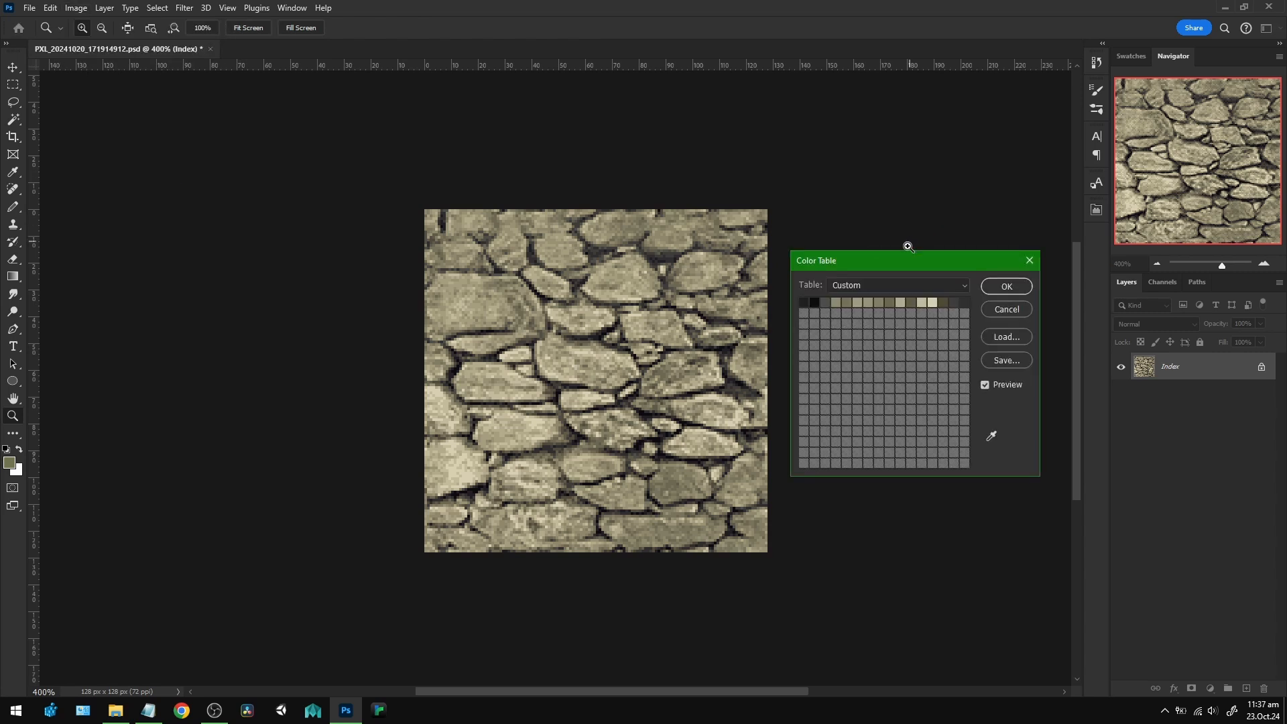
left_click_drag(906, 260, 899, 220)
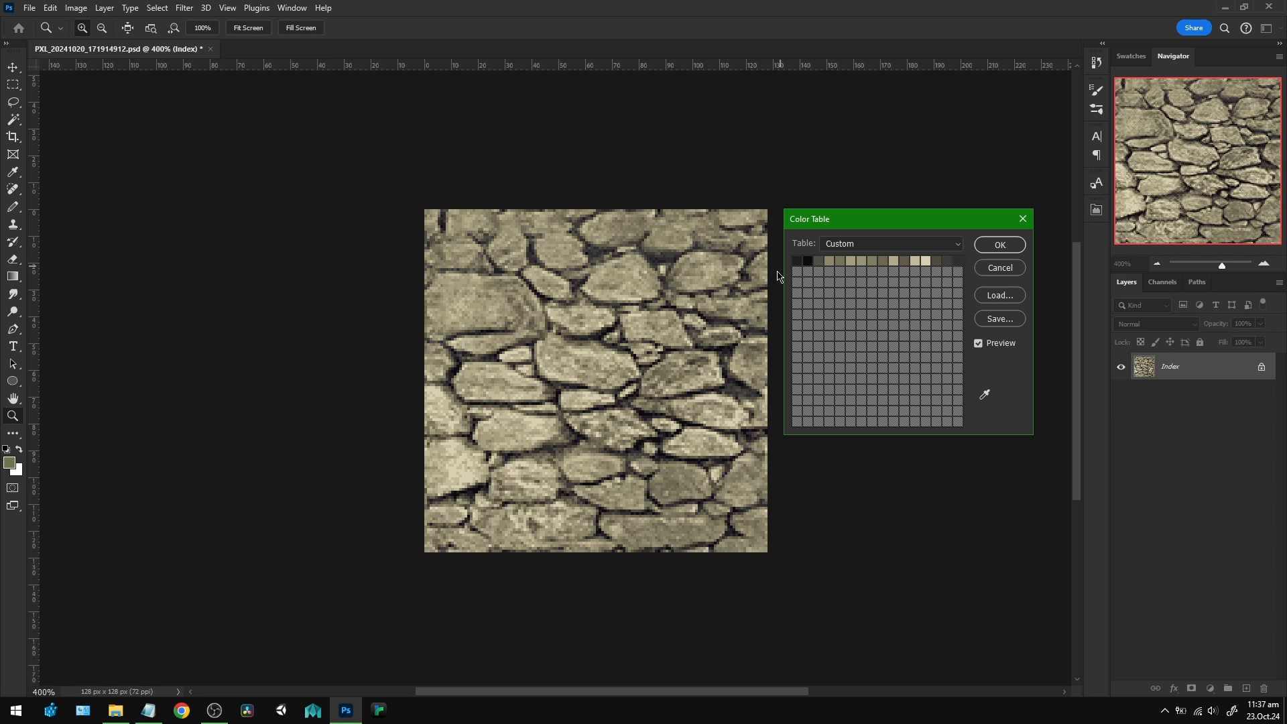
left_click_drag(858, 227, 852, 228)
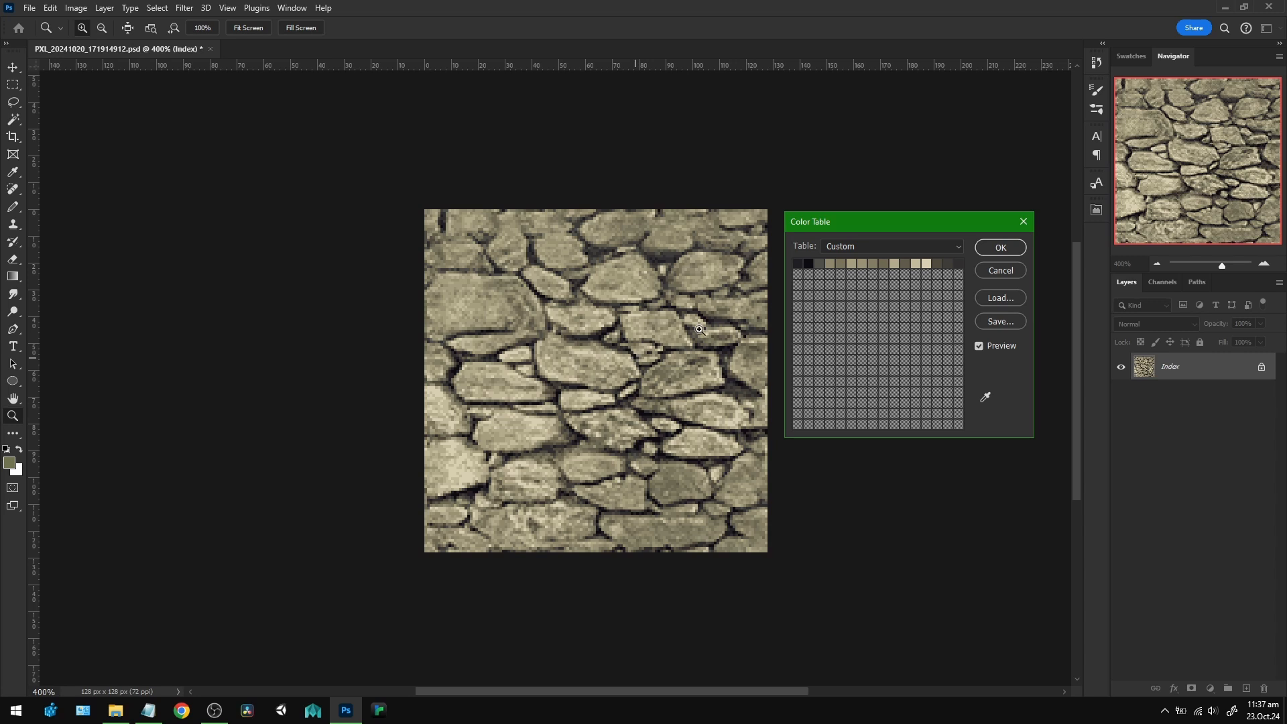
left_click_drag(839, 228, 851, 229)
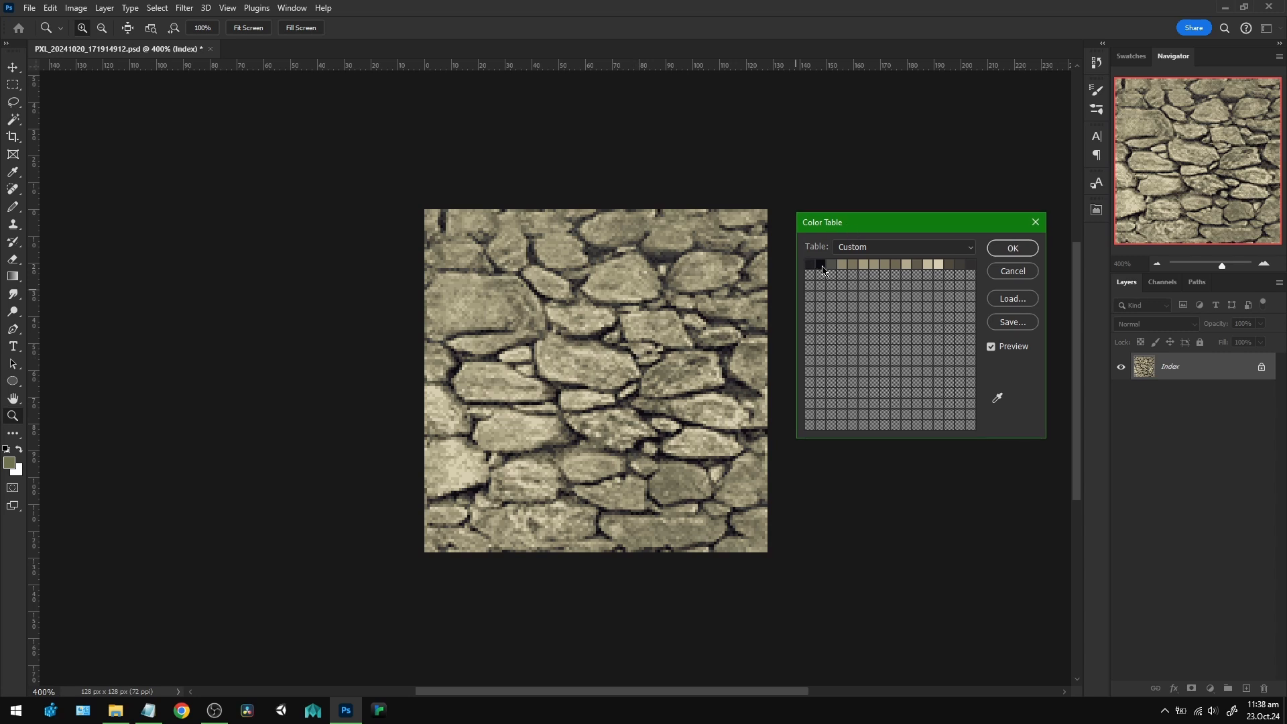
Recolor the near-black second entry of the color table to dark blue 182e55 and copy its hex code.
left_click(822, 266)
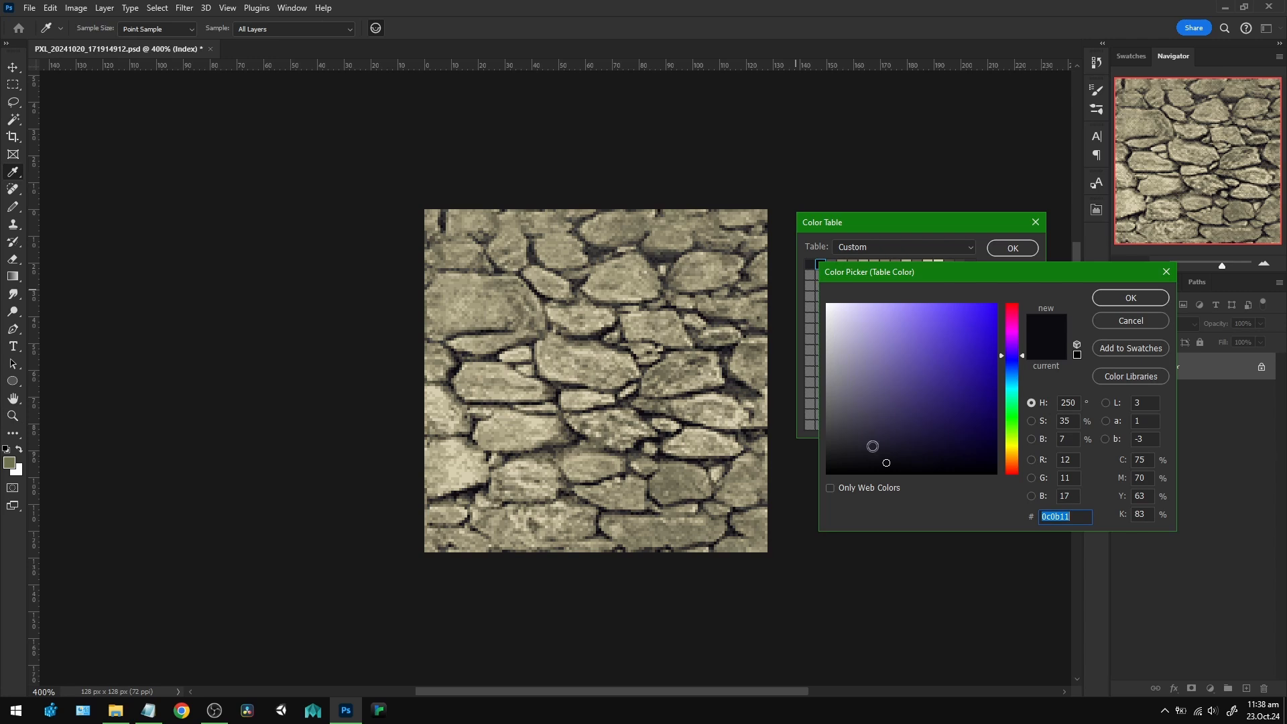
left_click_drag(919, 278, 903, 282)
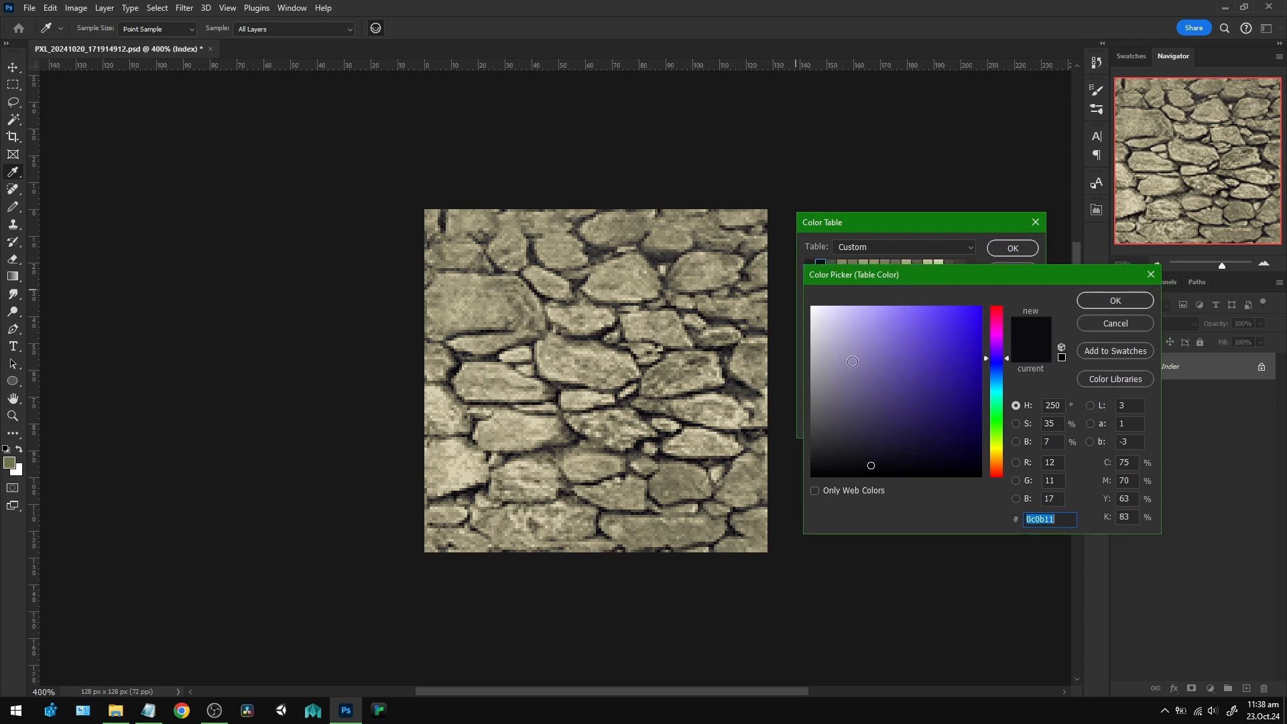
left_click(826, 328)
left_click(882, 328)
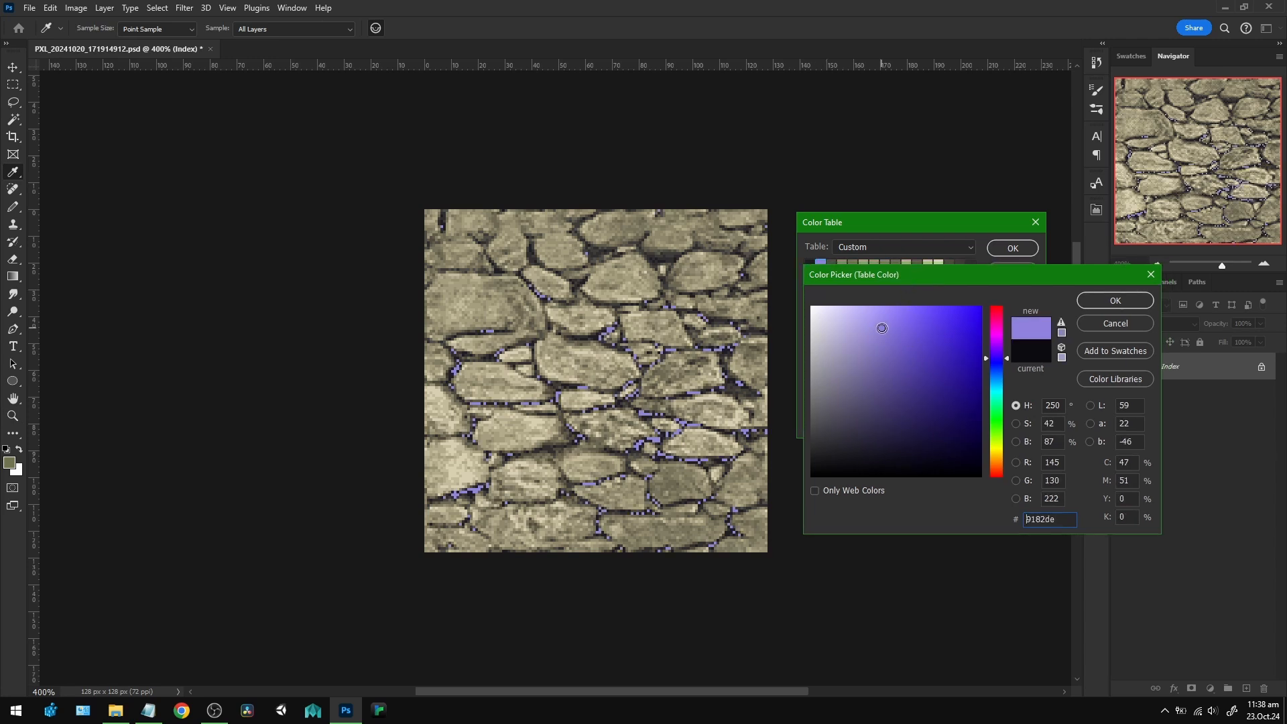
left_click(819, 325)
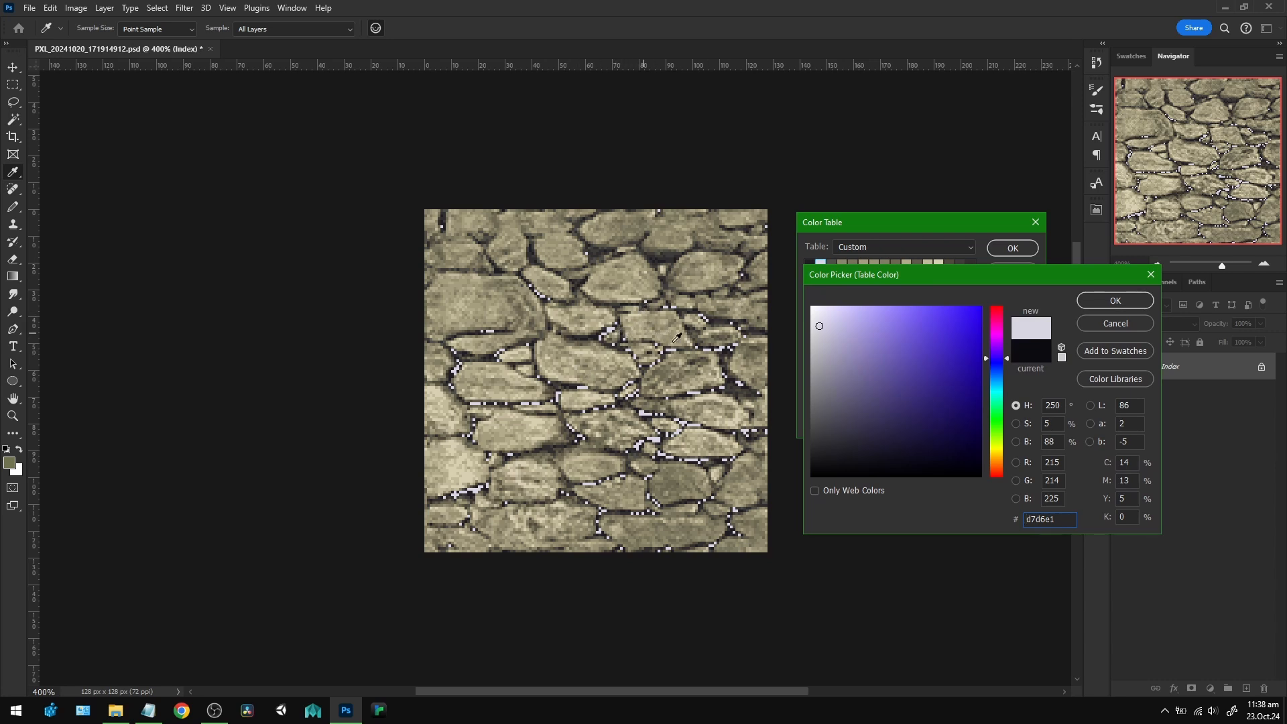
left_click(926, 369)
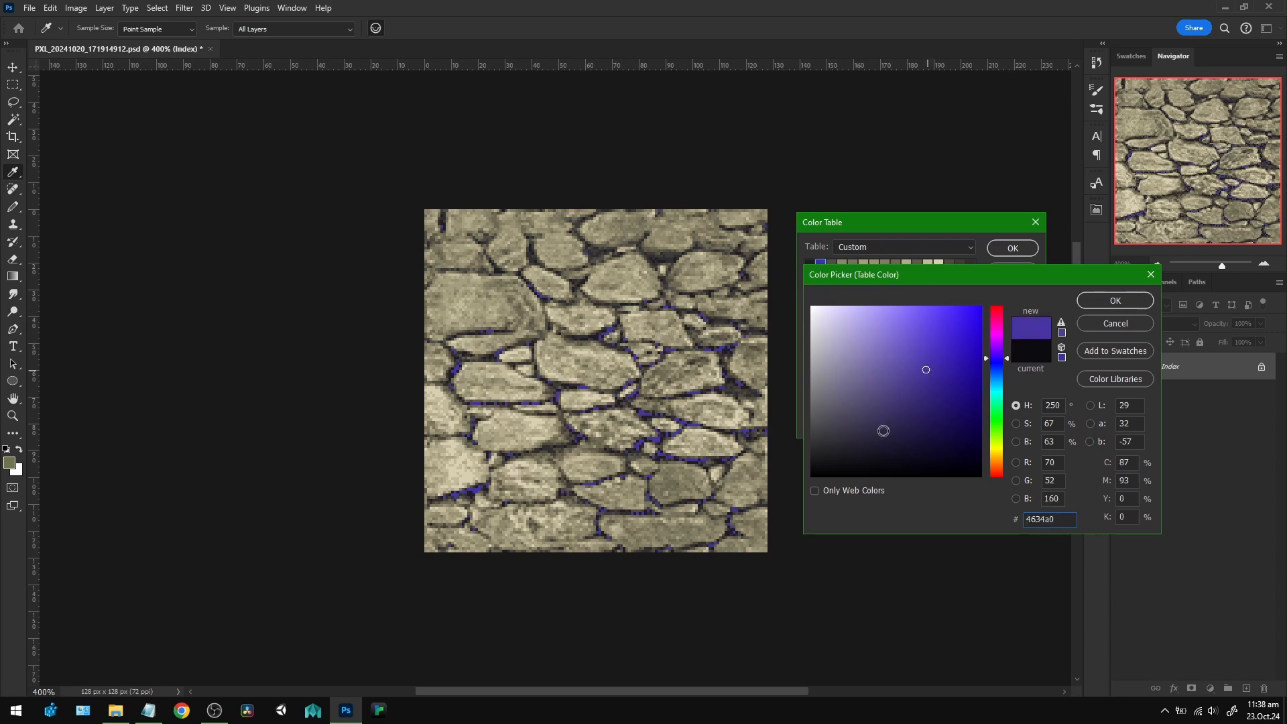
left_click(1000, 374)
left_click(930, 421)
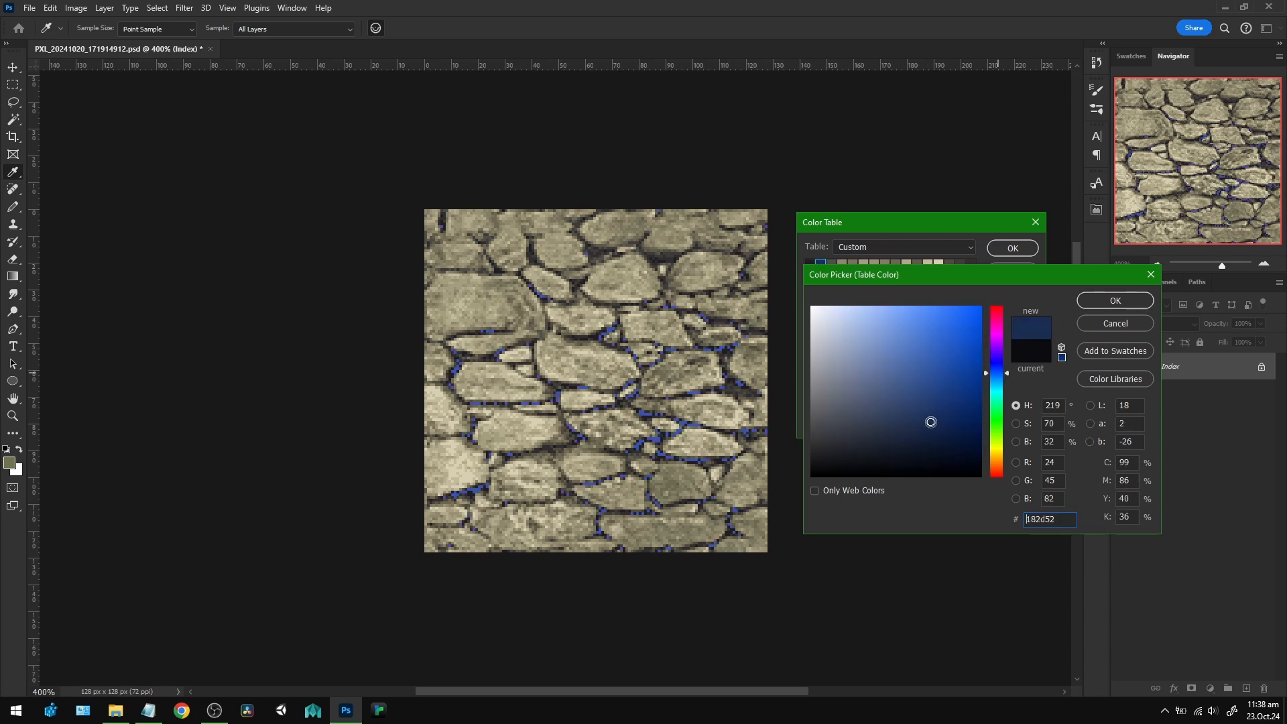
left_click_drag(883, 276, 900, 312)
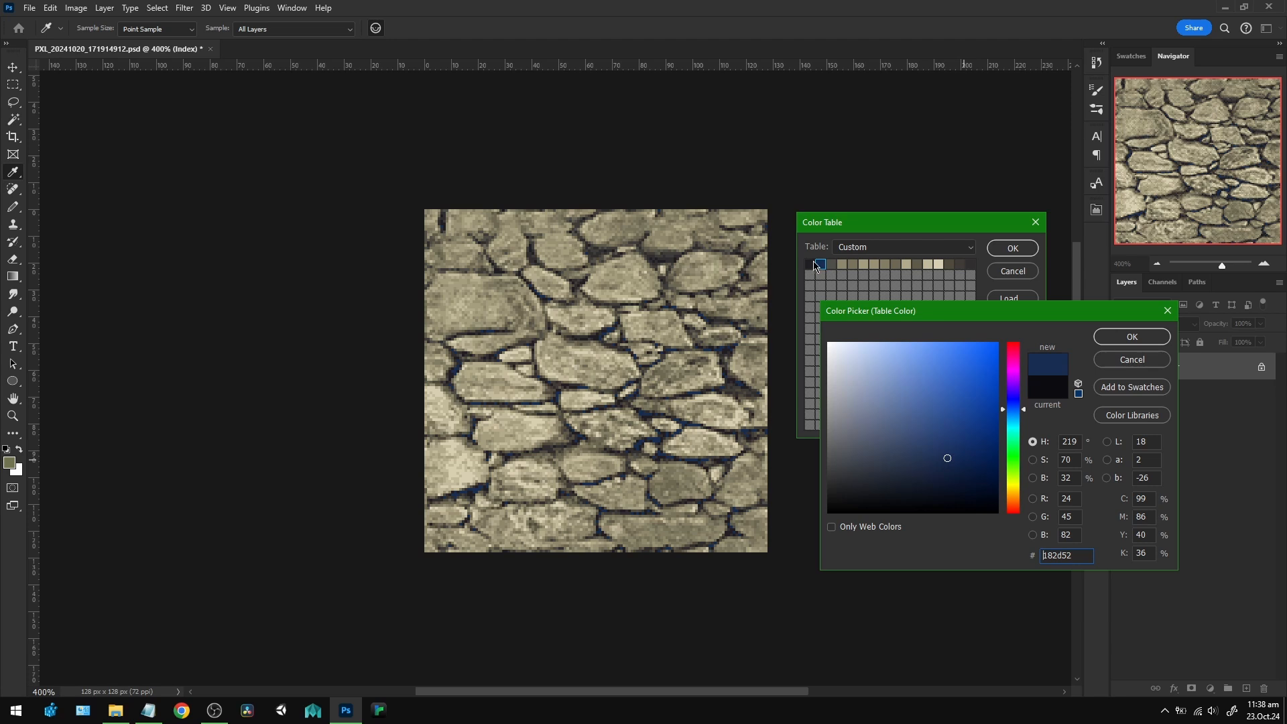
left_click_drag(886, 311, 883, 300)
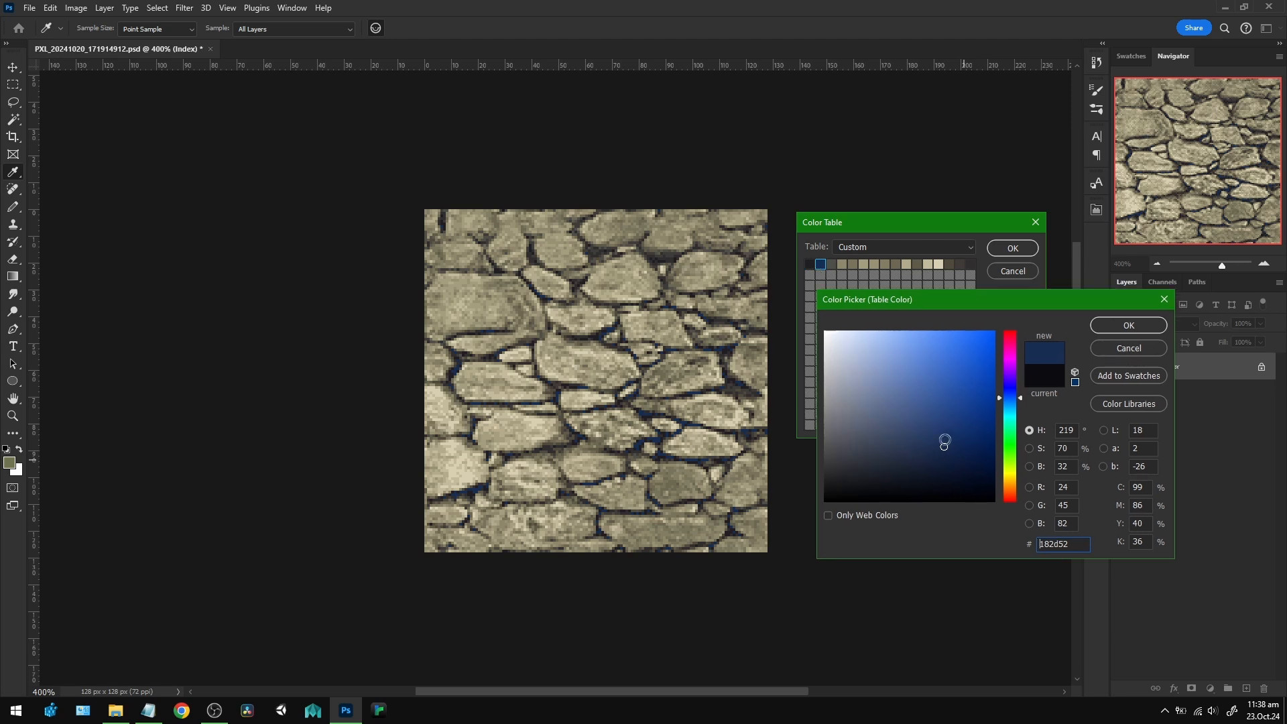
left_click_drag(944, 446, 947, 445)
left_click_drag(1074, 545, 1019, 551)
key("ctrl+c")
left_click(1126, 326)
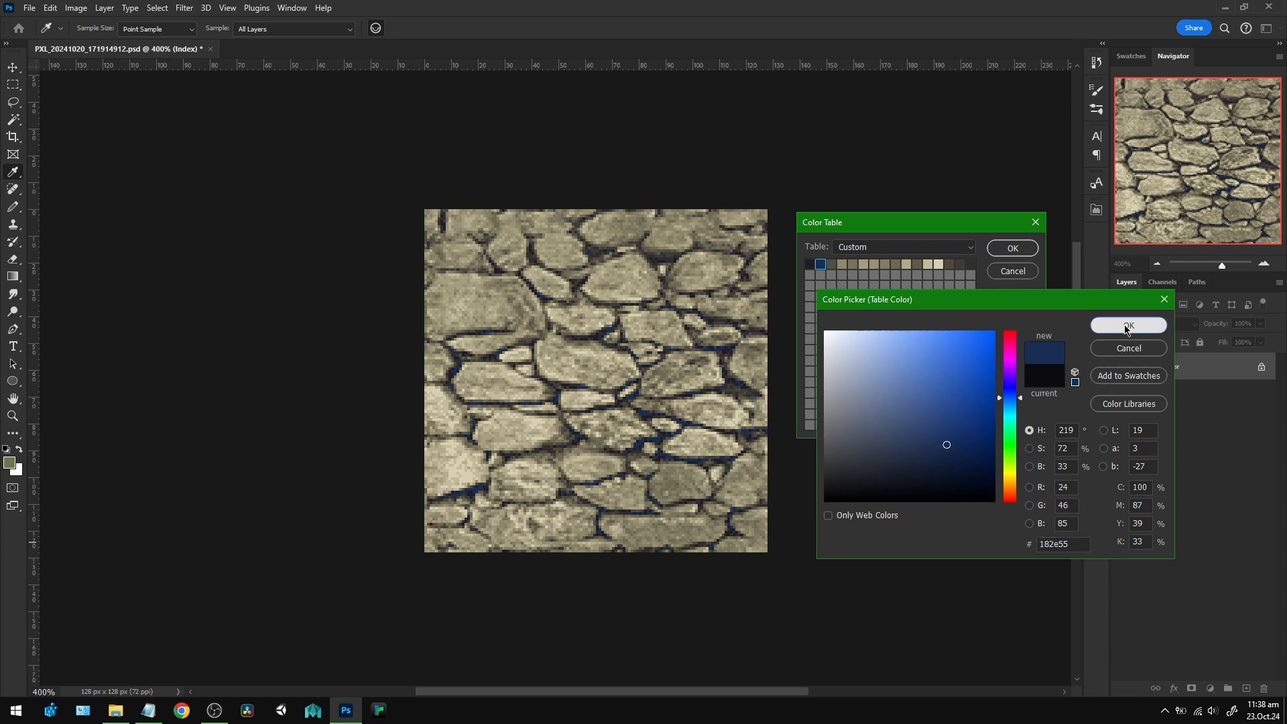
Recolor the first color table entry with the copied blue 182e55, lightened to 1e3a6c.
left_click(811, 266)
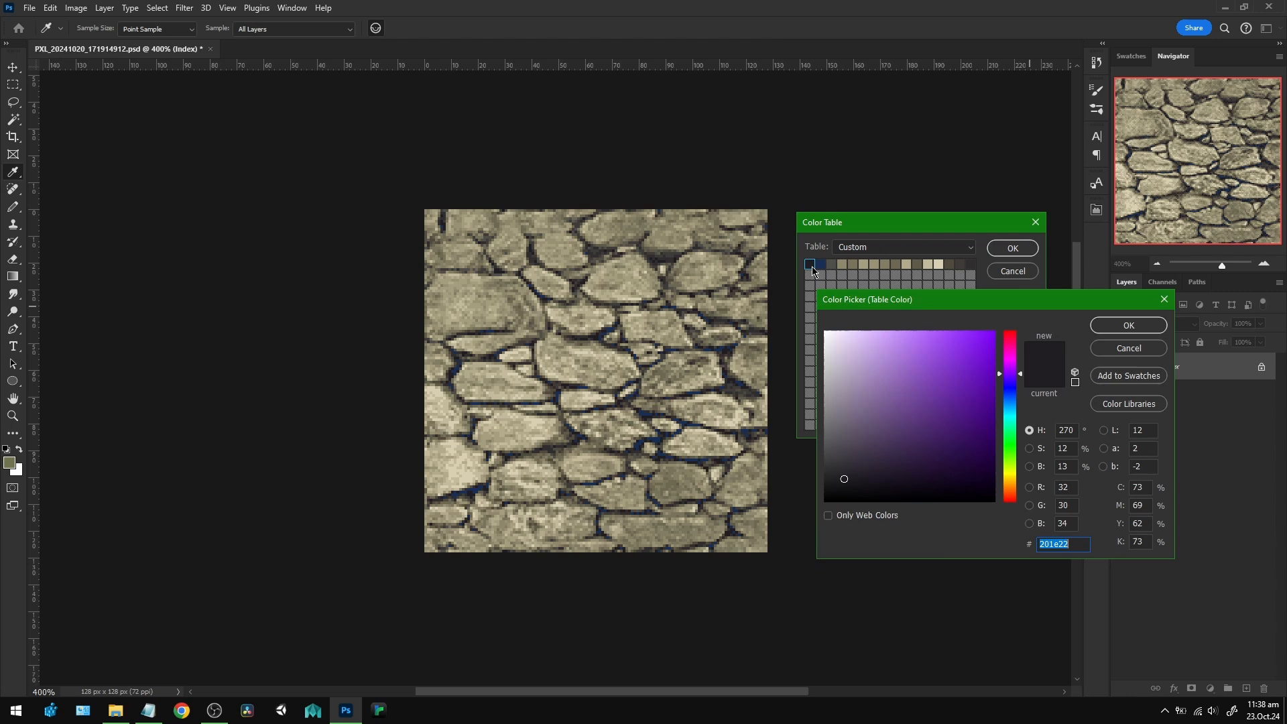
left_click(1075, 544)
key("ctrl+a")
key("ctrl+v")
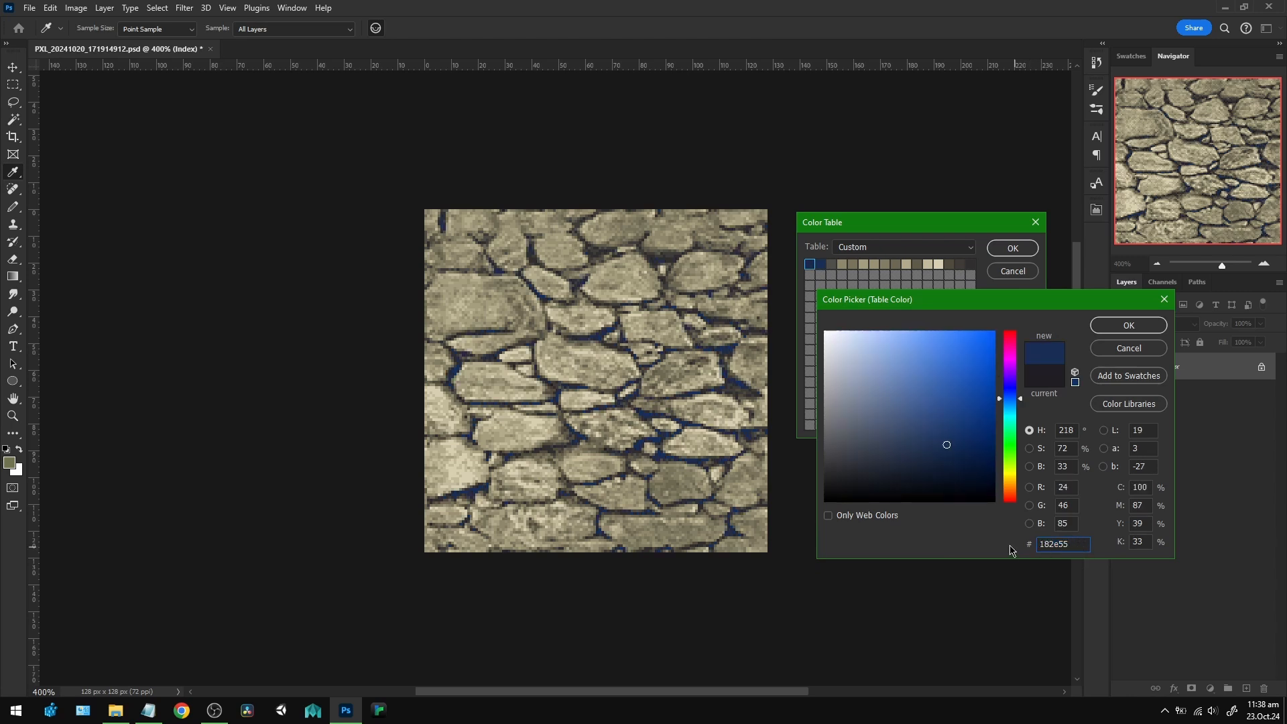
left_click(947, 438)
left_click(947, 433)
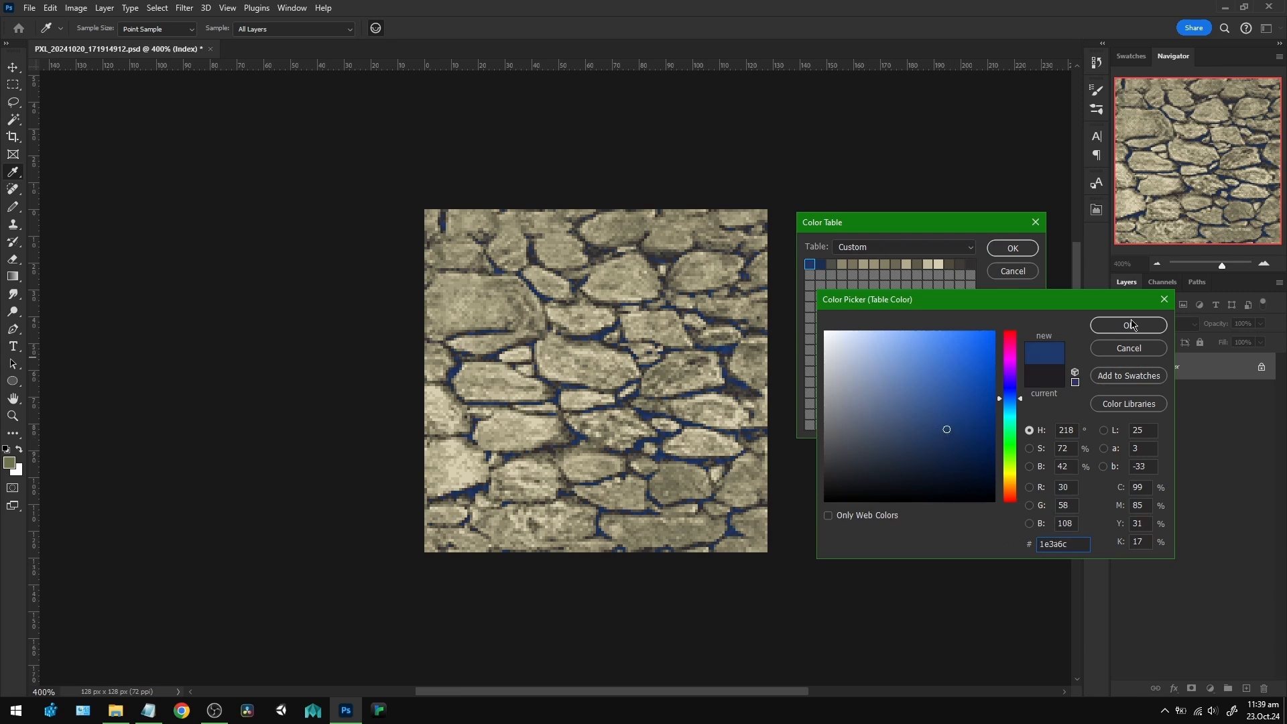
key("Return")
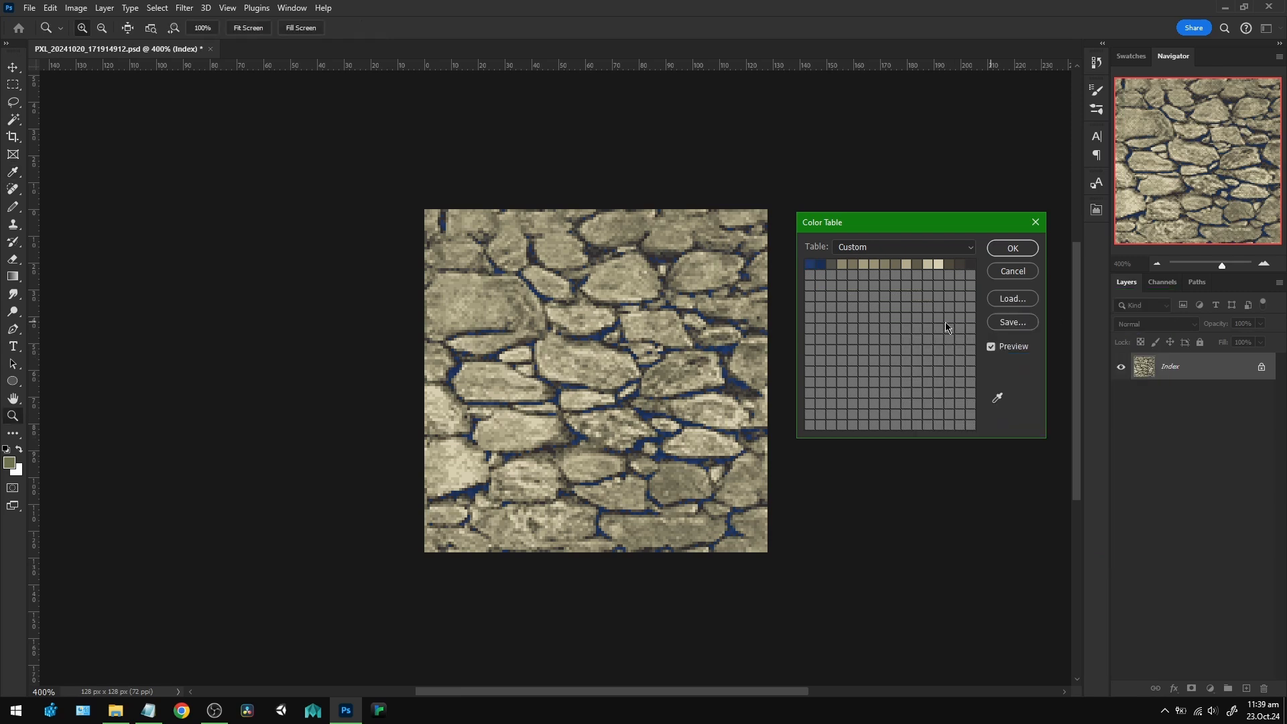
Recolor the dark last entry in the color table's first row, starting from 182e55 and lightening it to a brighter blue.
left_click(972, 266)
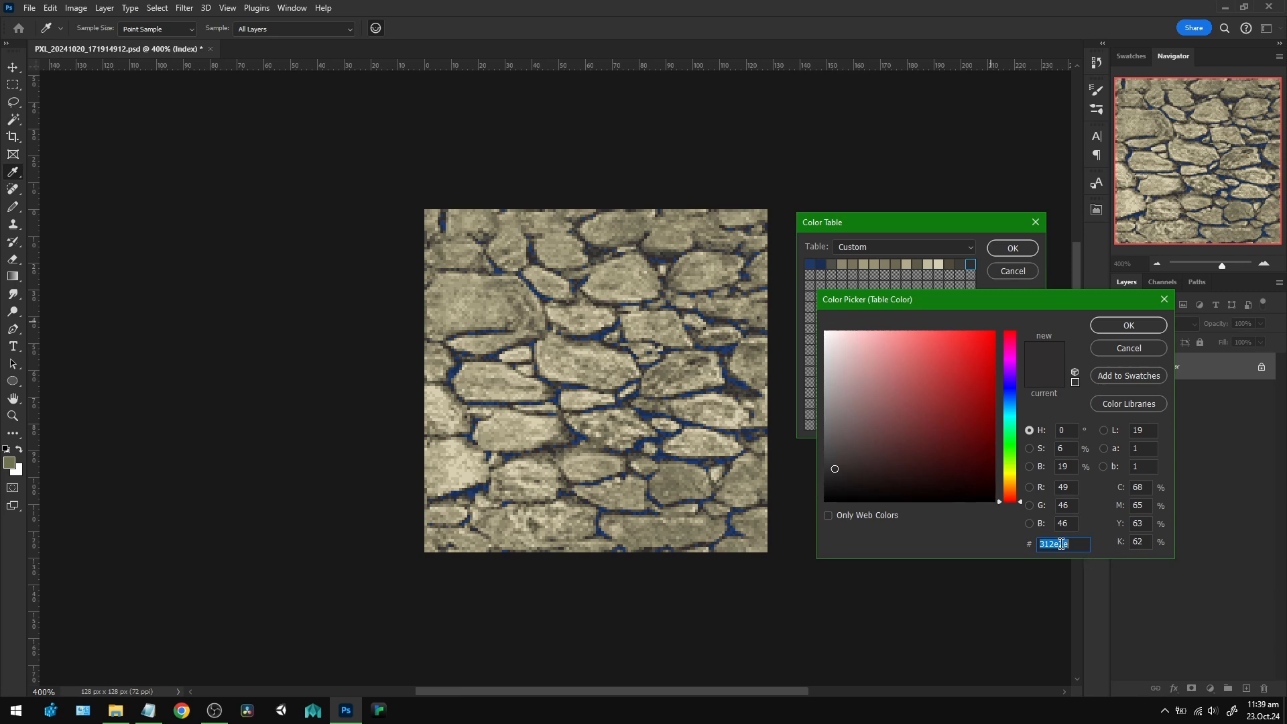
type("182e55")
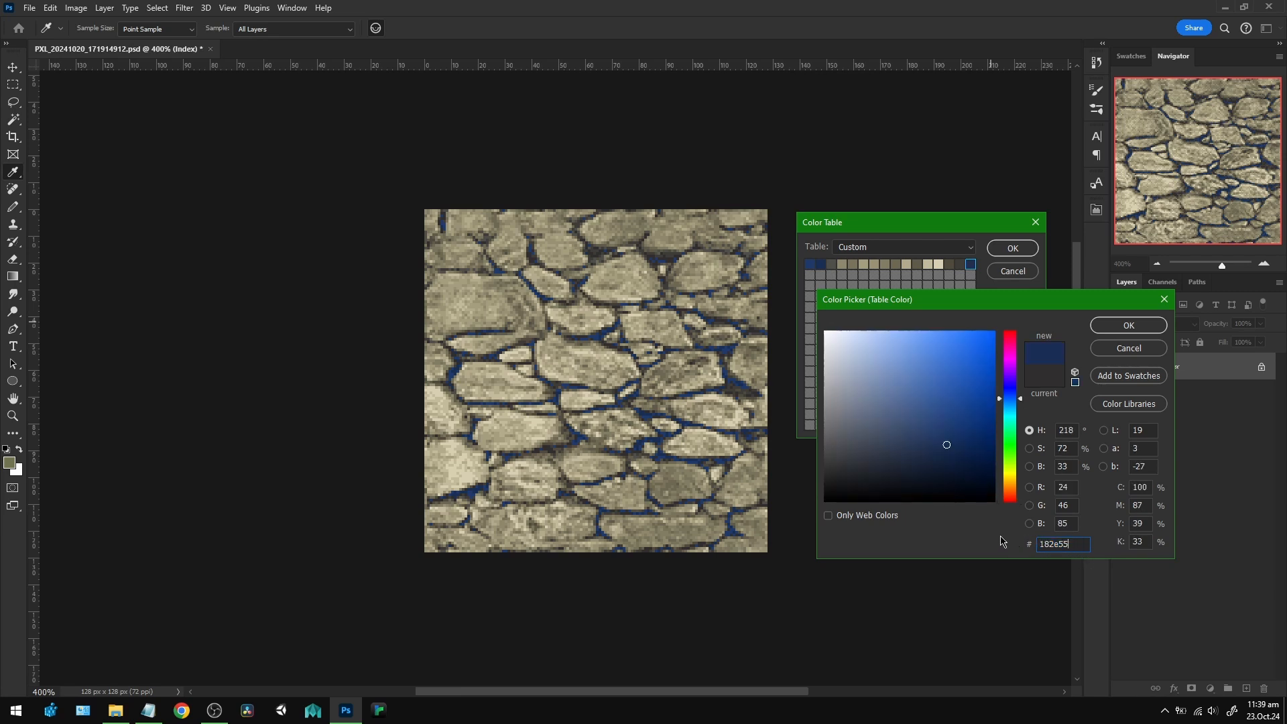
left_click(947, 426)
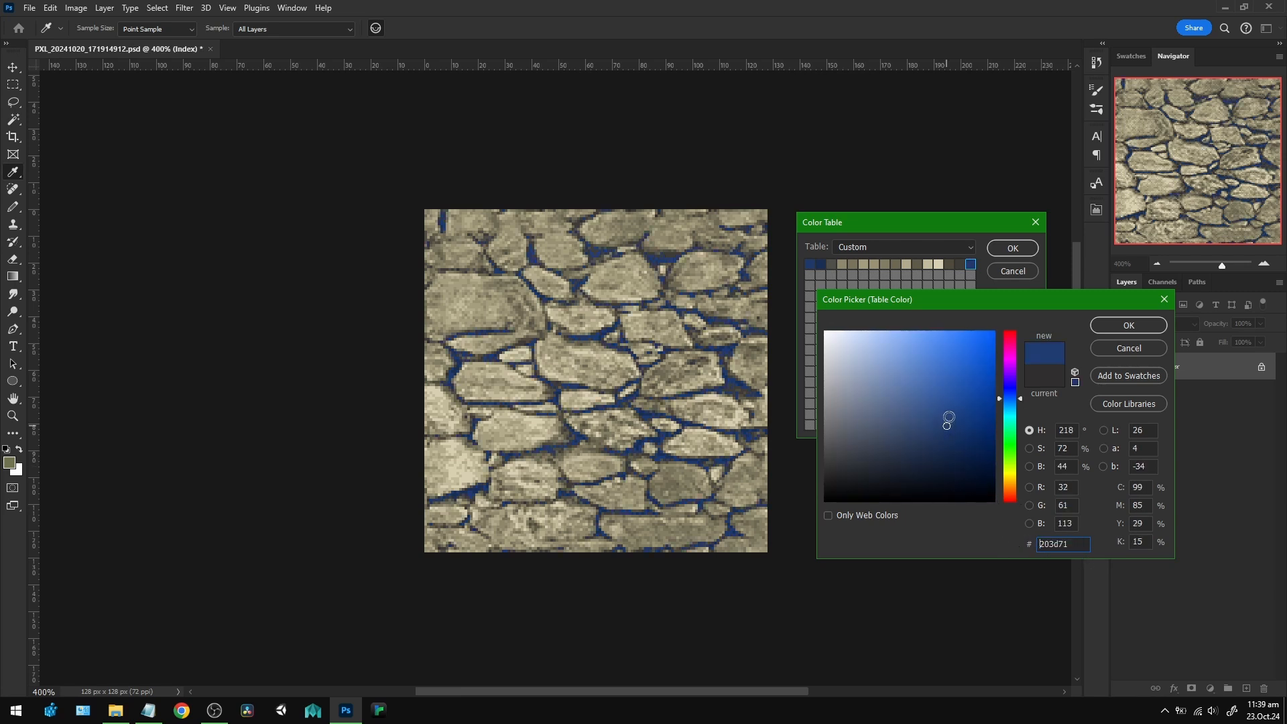
left_click(947, 415)
key("Return")
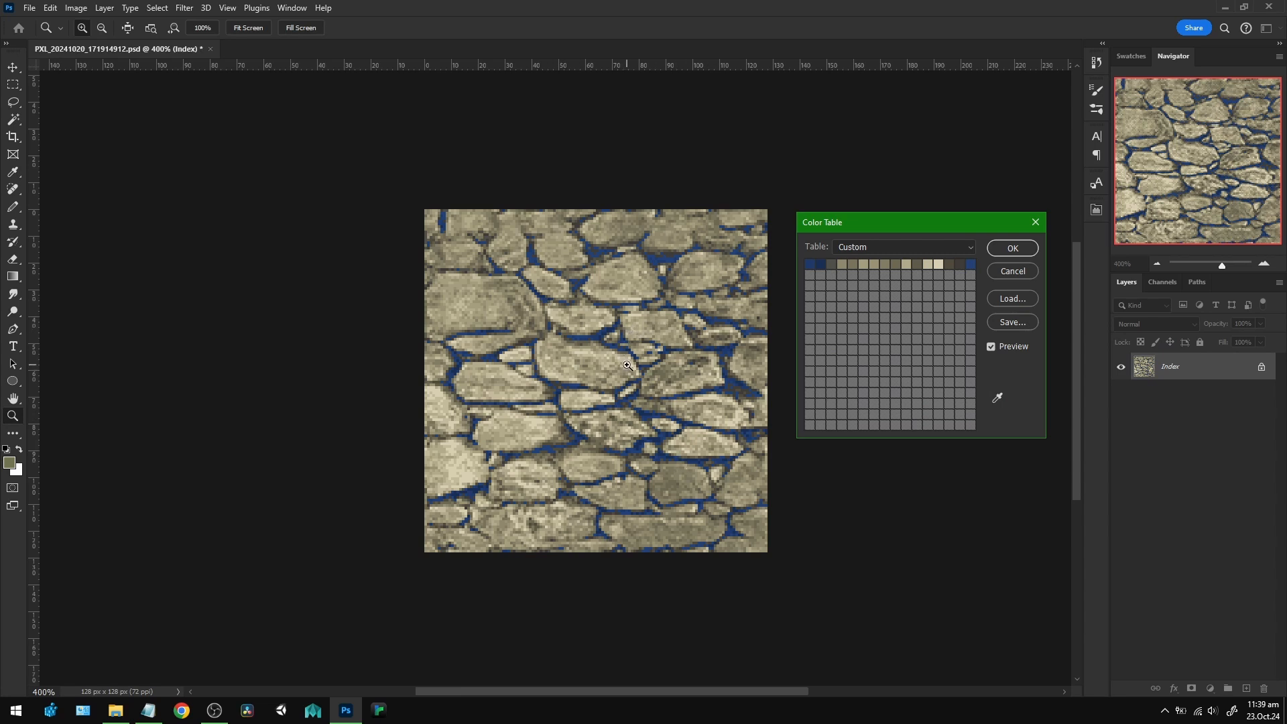
Darken the second color table entry to a deeper navy blue of the same hue.
left_click(821, 265)
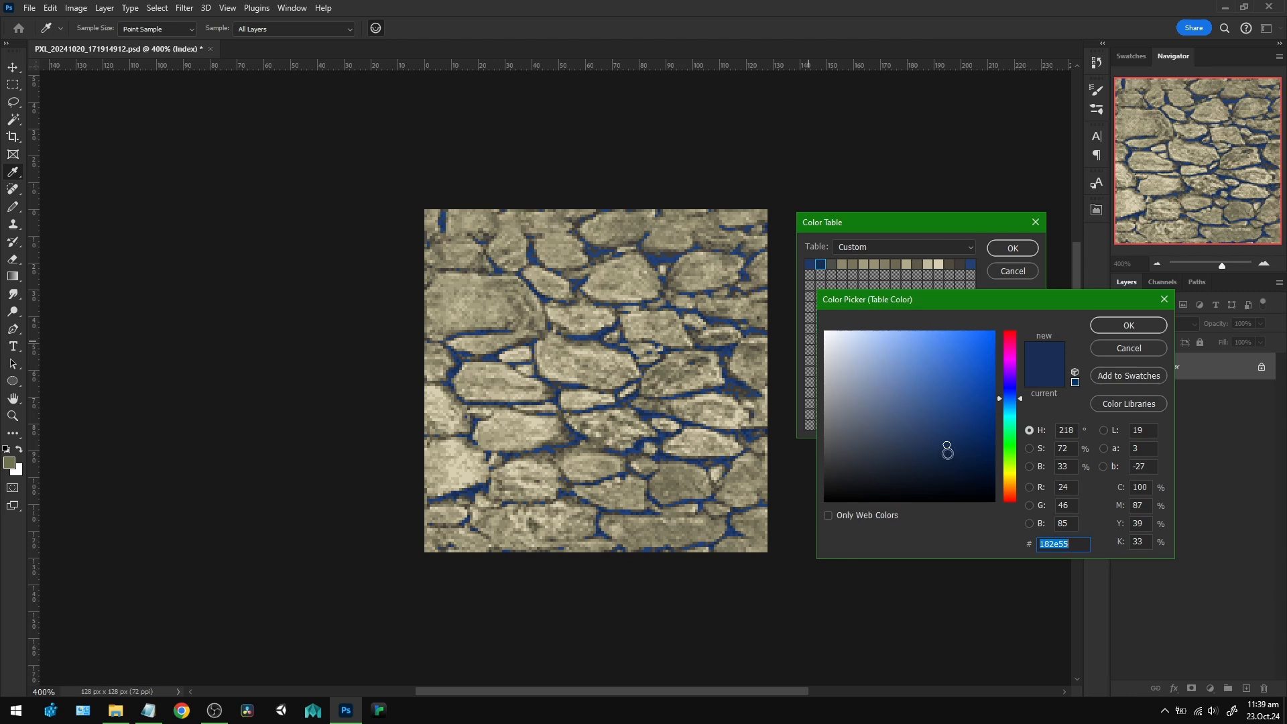
left_click(948, 463)
key("Return")
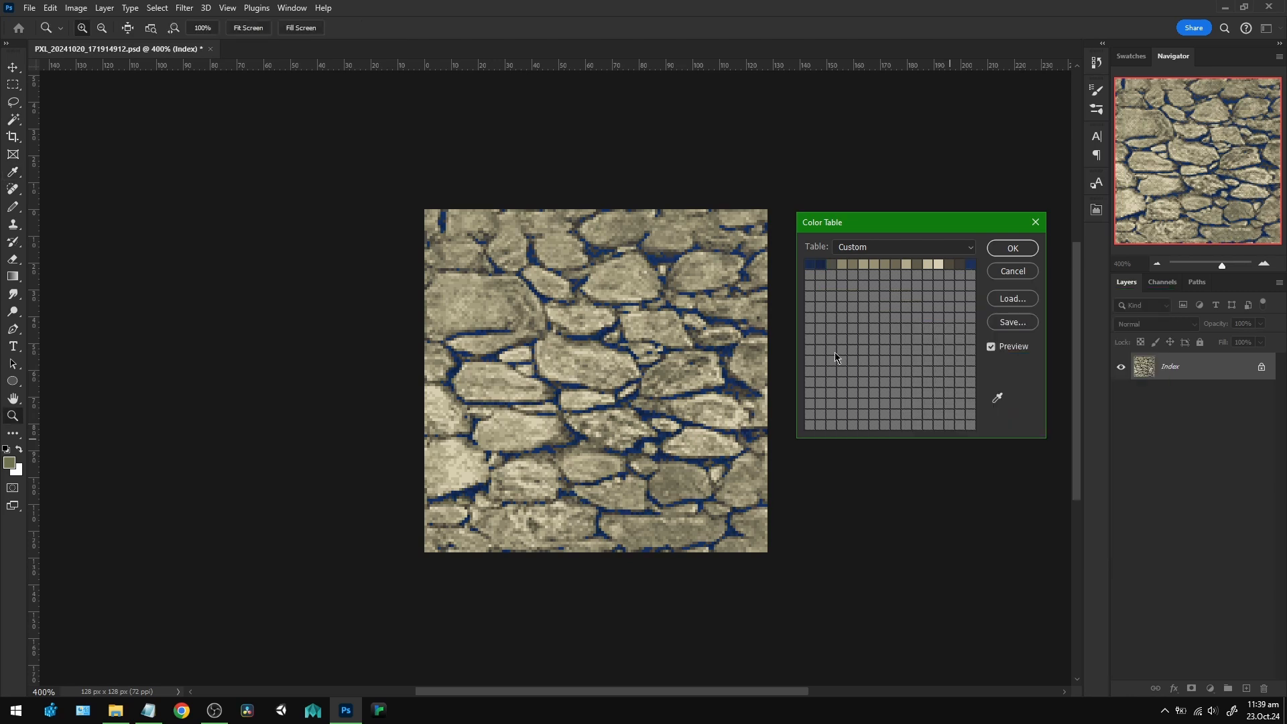
Recolor the lightest cream entry in the color table, trying yellow and white before settling on a lighter cream.
left_click(940, 267)
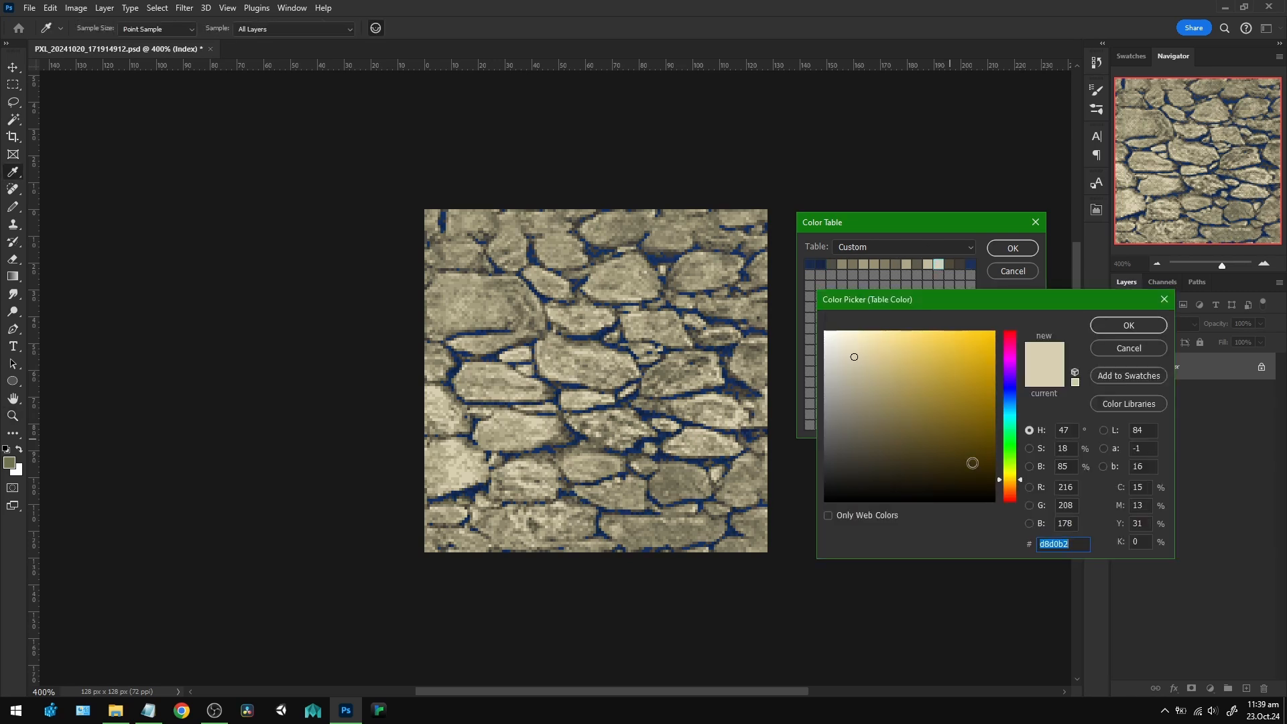
mouse_move(854, 357)
left_mouse_down()
mouse_move(853, 382)
mouse_move(878, 386)
mouse_move(900, 360)
left_mouse_up()
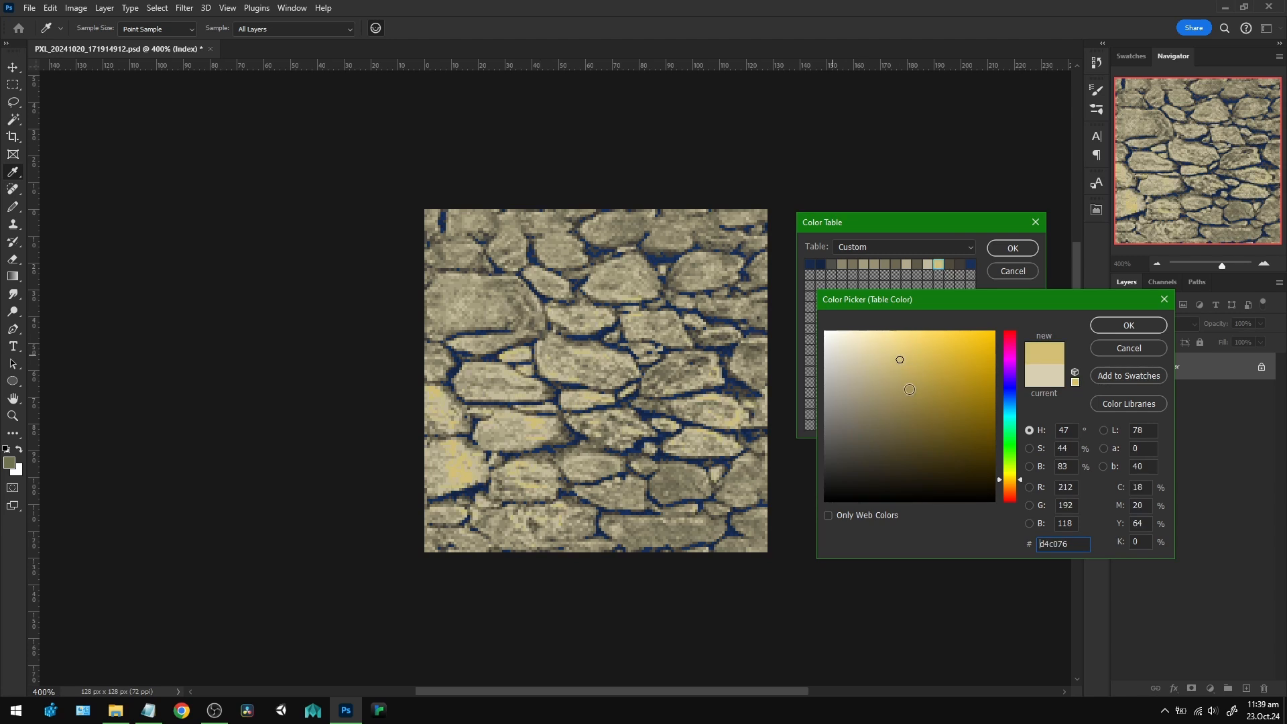
left_click(854, 389)
left_click(839, 347)
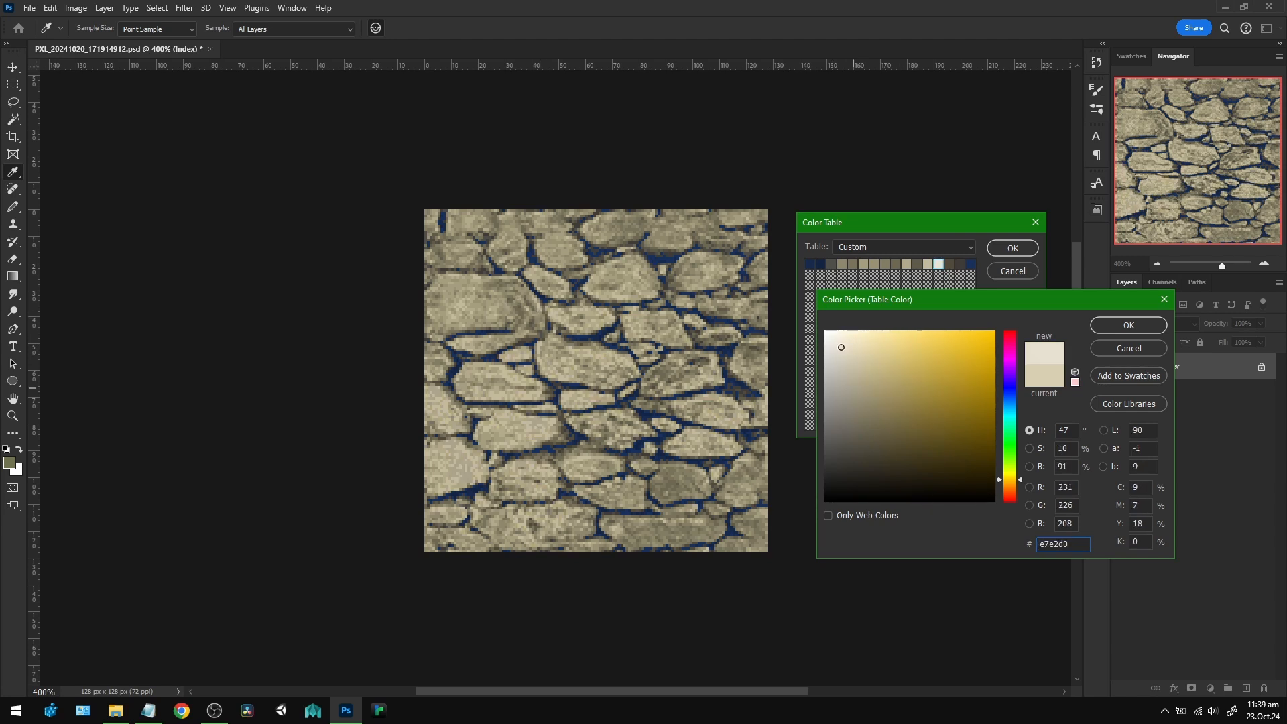
left_click_drag(833, 342, 824, 330)
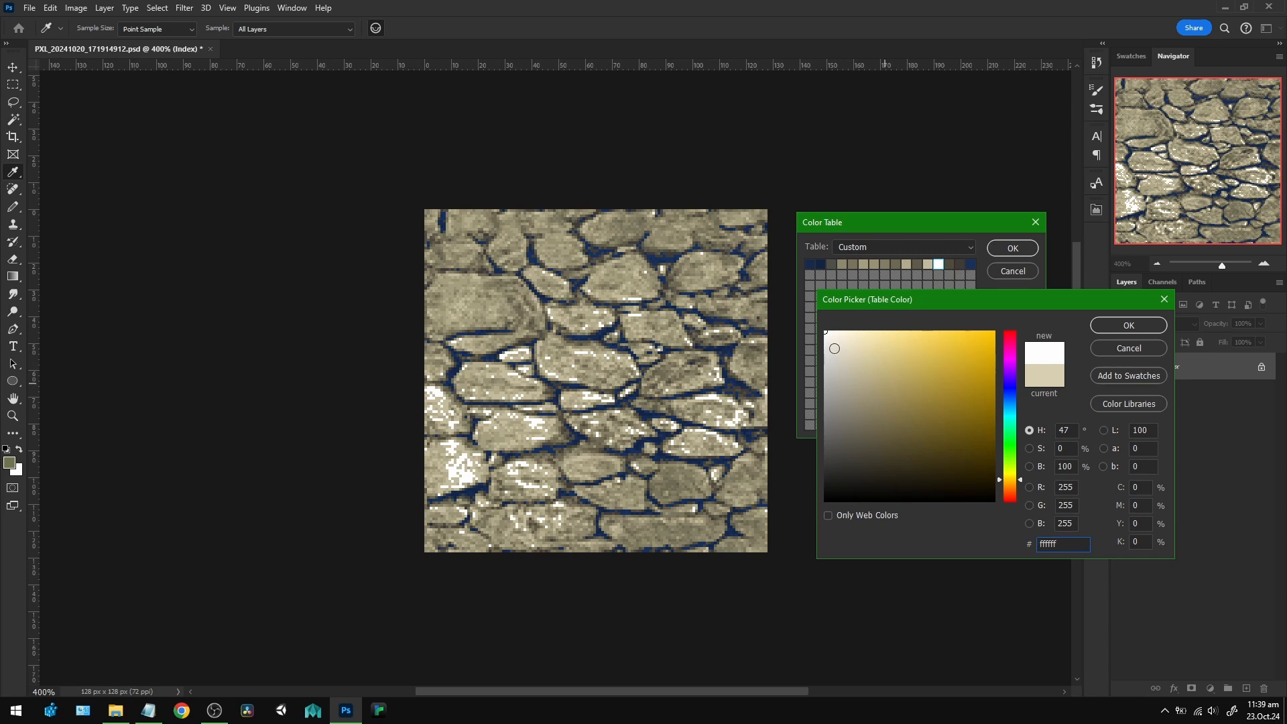
left_click(843, 350)
left_click(852, 342)
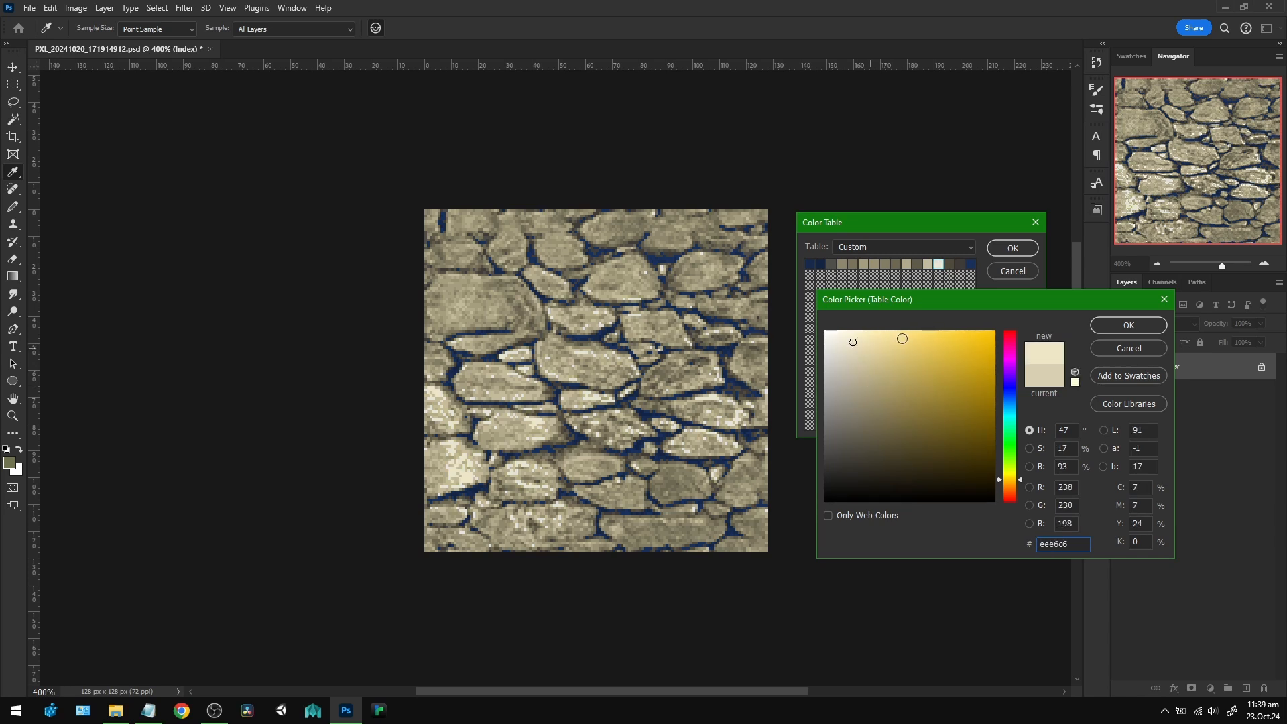
left_click_drag(872, 353, 847, 355)
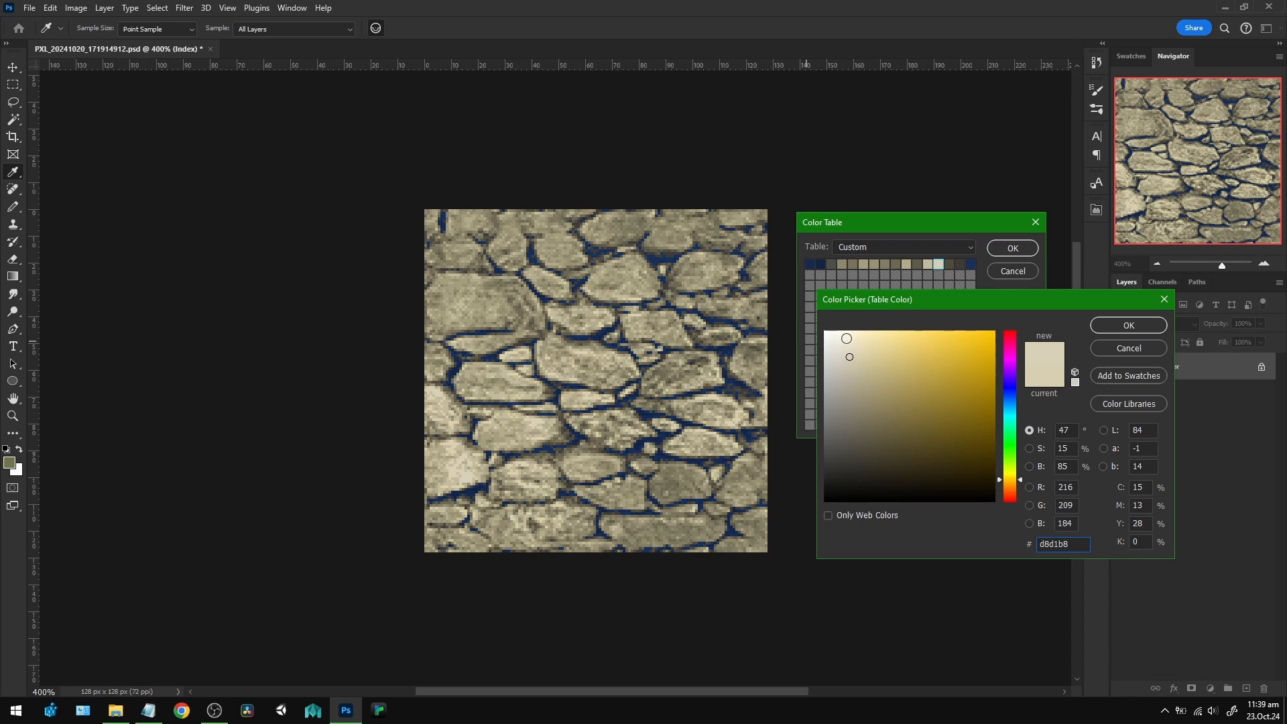
left_click_drag(871, 306, 878, 297)
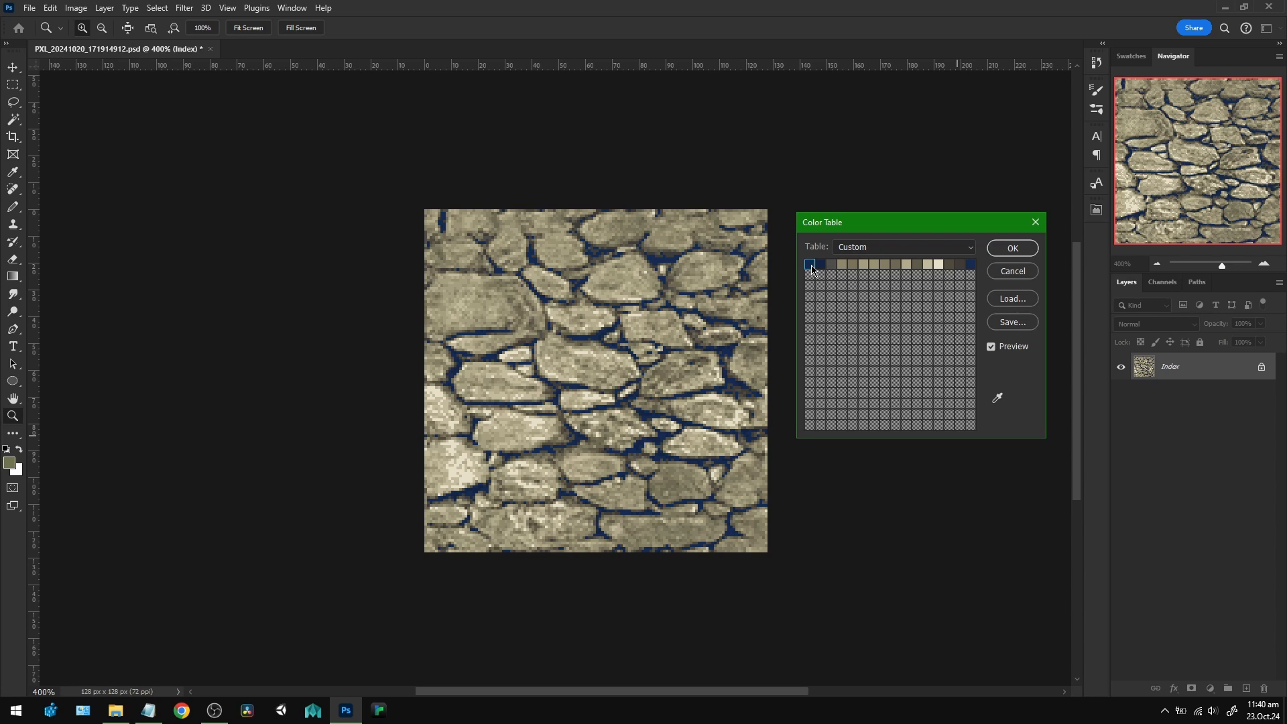
Try red af2020 and orange eda32e on the first color table entry, and discard the change.
left_click(812, 269)
left_click(1016, 322)
left_click(970, 342)
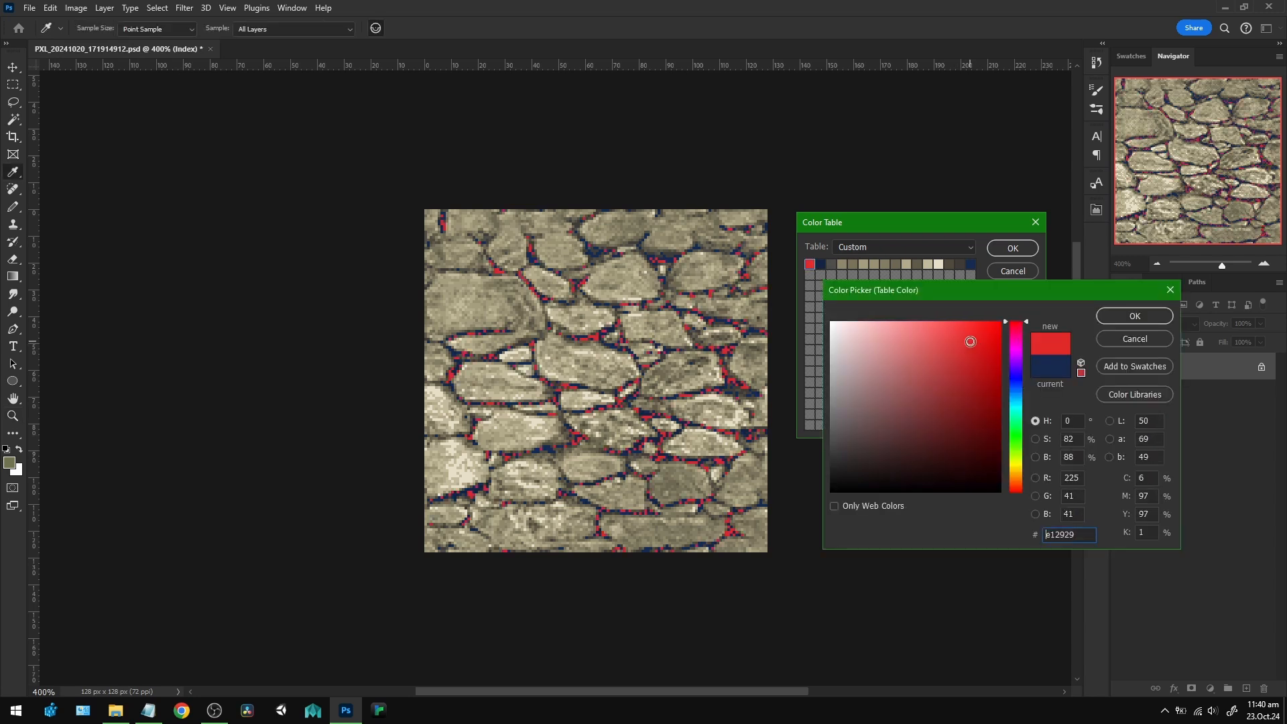
left_click_drag(970, 342, 970, 375)
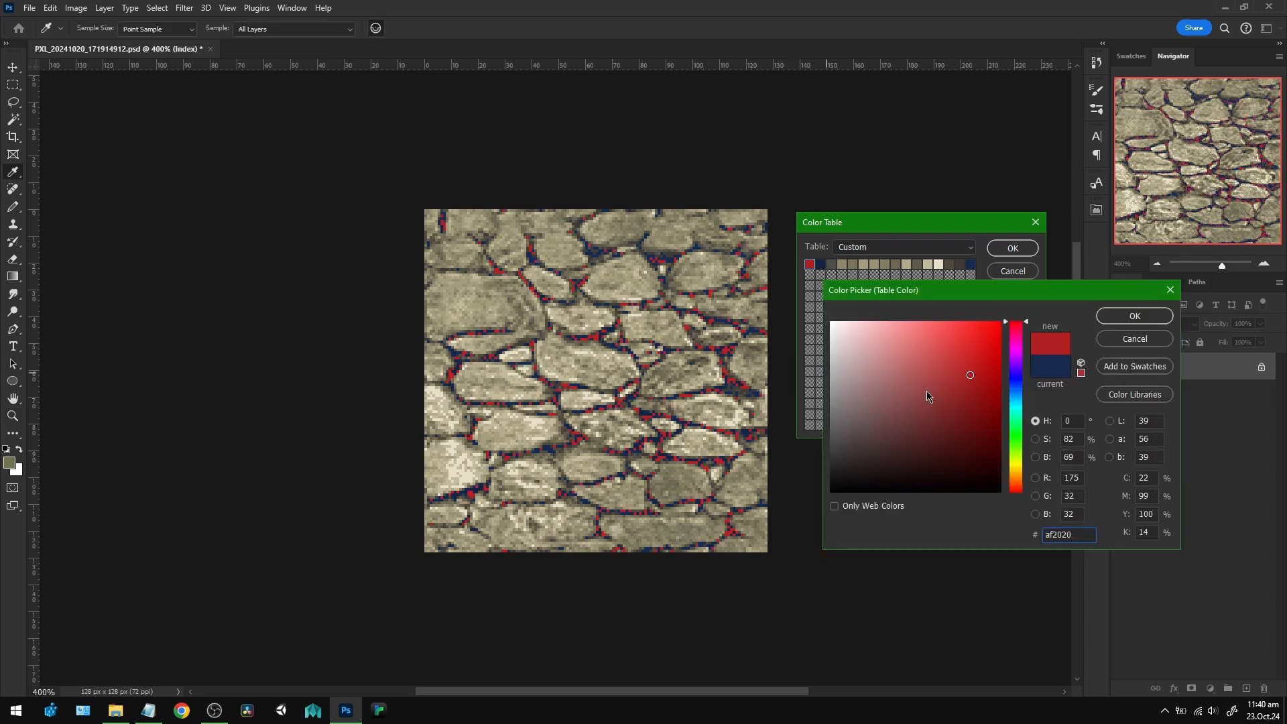
left_click(1017, 475)
left_click(969, 344)
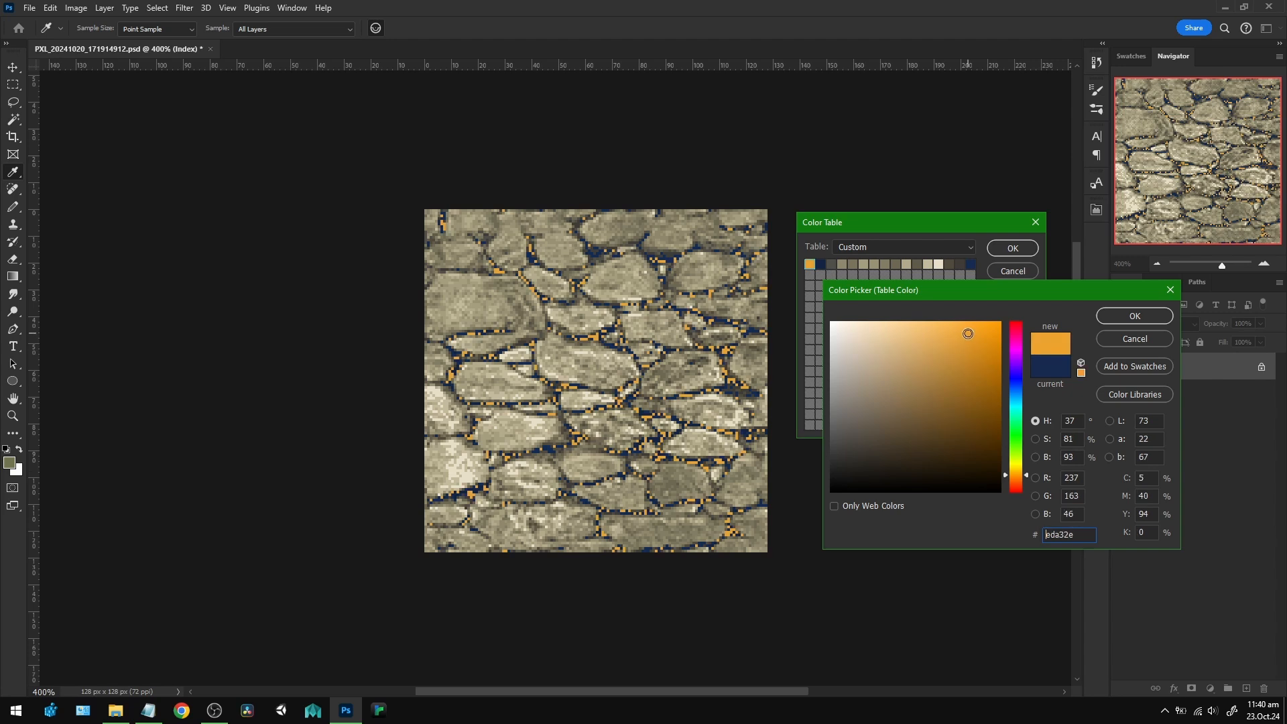
key("Escape")
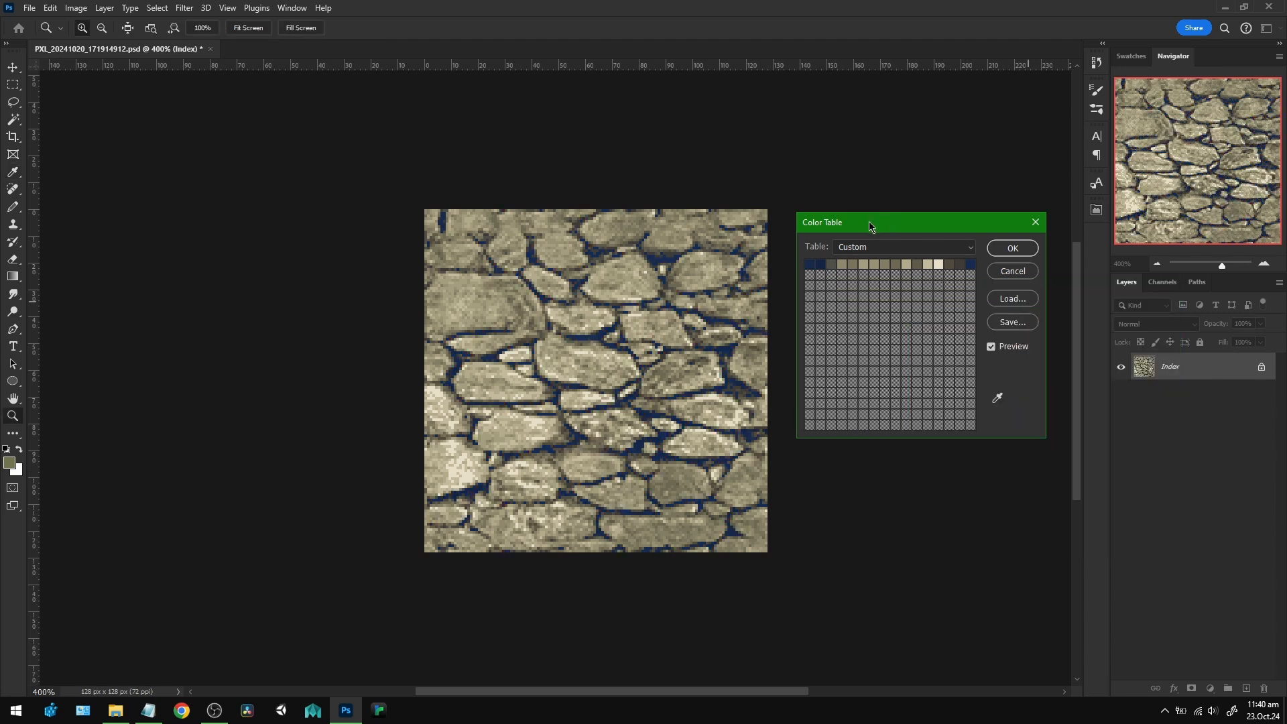
left_click_drag(869, 222, 852, 218)
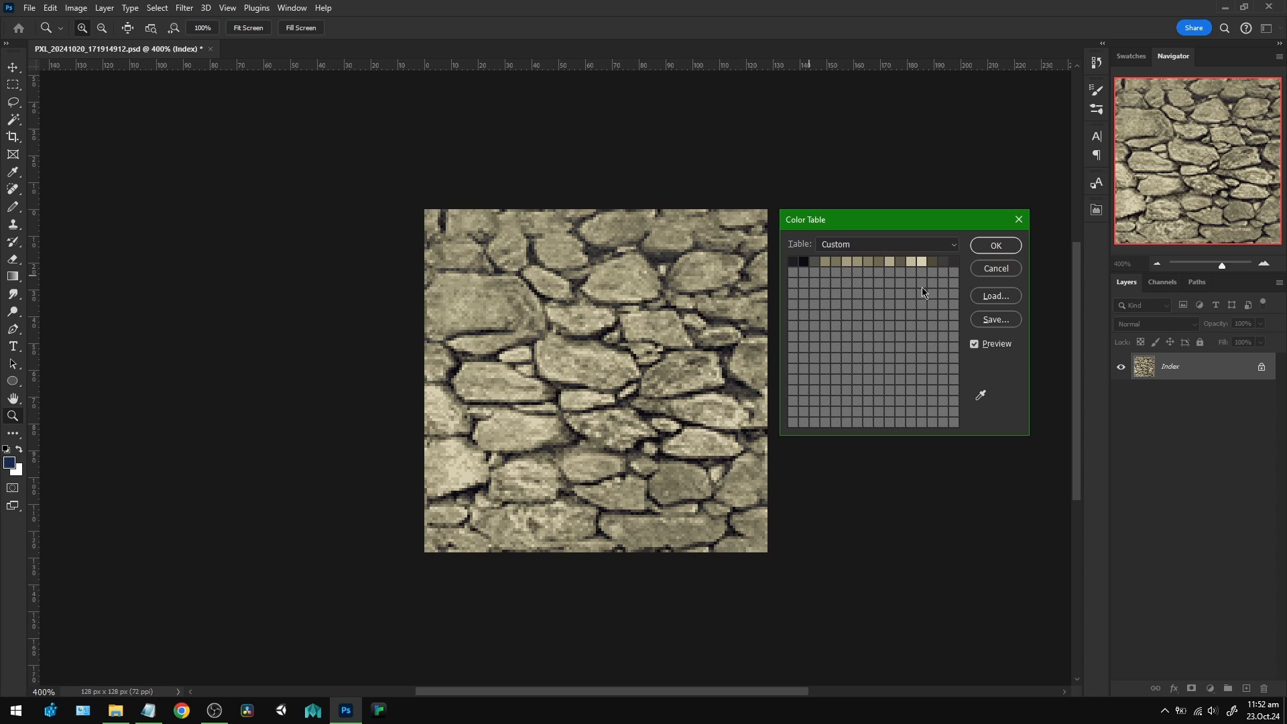
Try a vivid blue-violet on the near-black second color table entry, and reset the table.
left_click(805, 263)
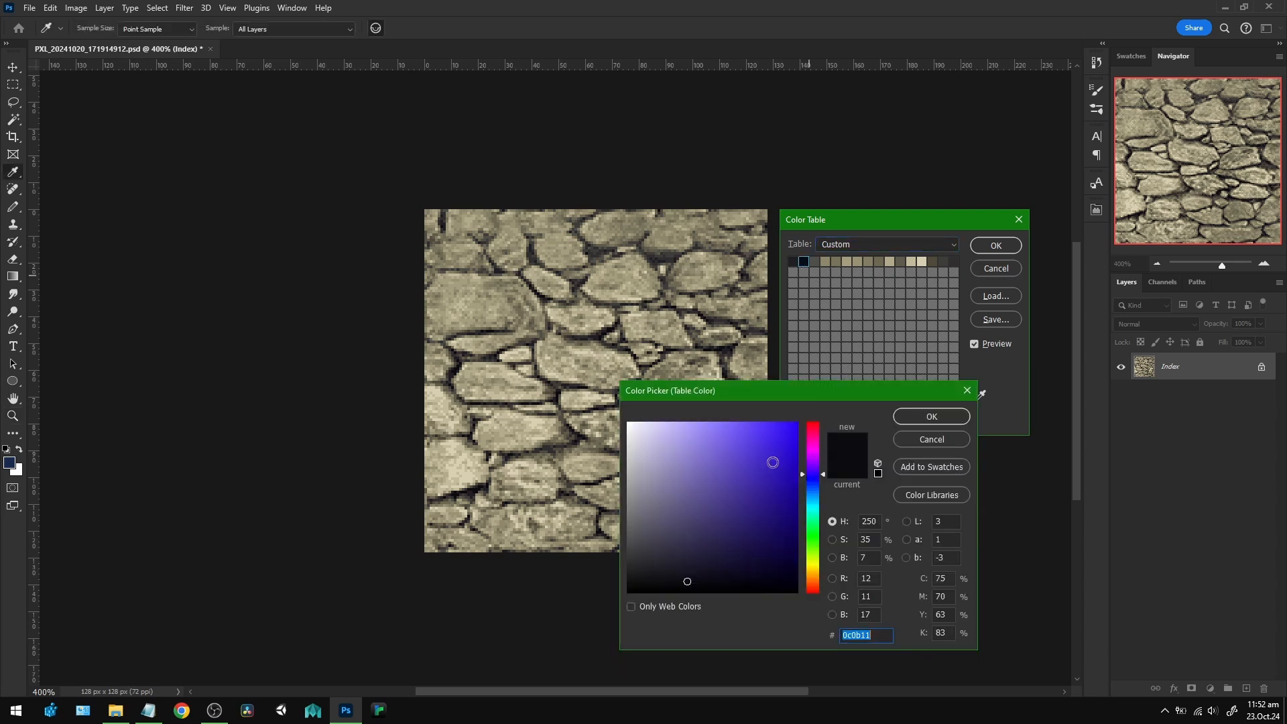
left_click(759, 461)
left_click(928, 419)
key("z")
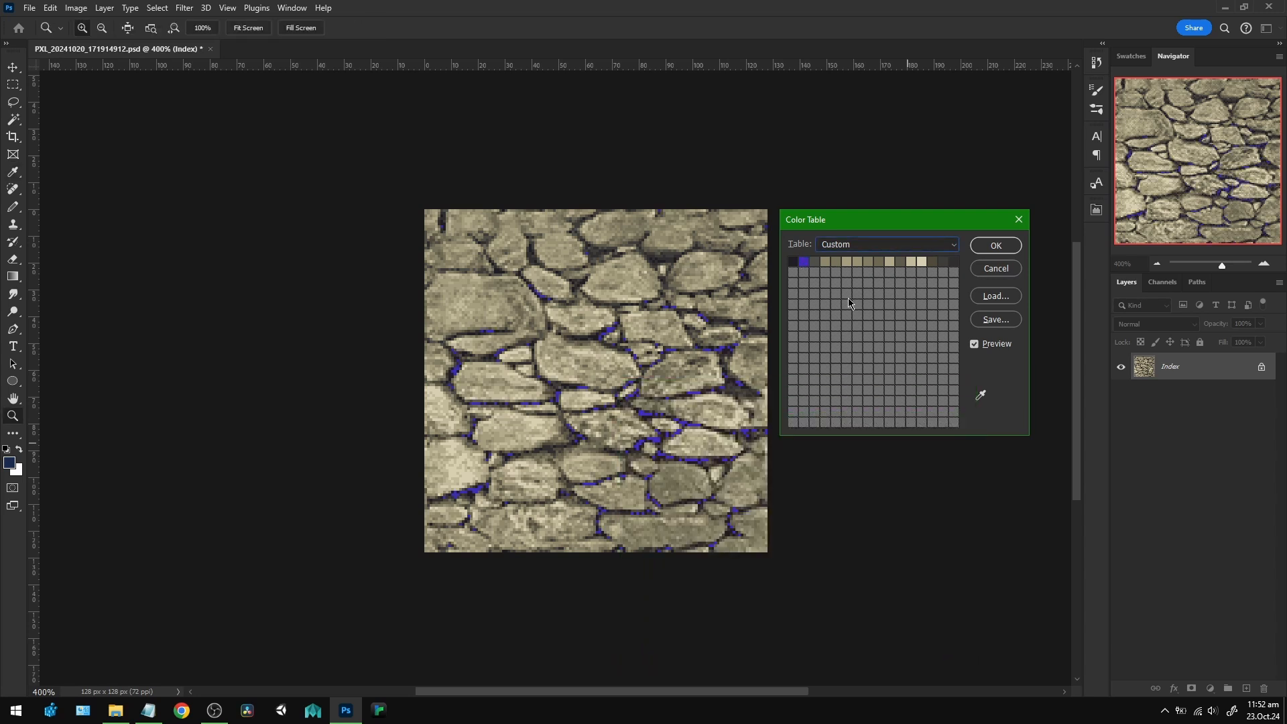
key("alt")
left_click(999, 270)
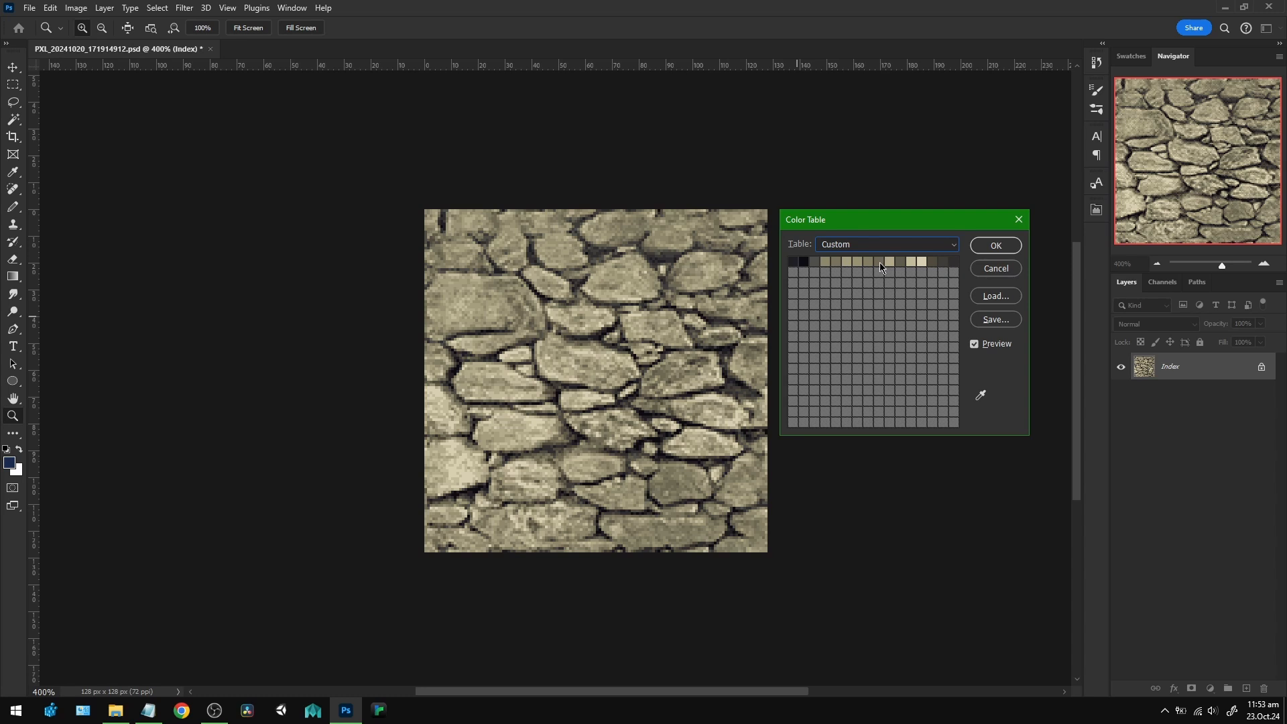
Try a green ramp between 87c47d and 4d6549 across the sixth to ninth color table entries, and undo it.
left_click_drag(878, 266, 850, 261)
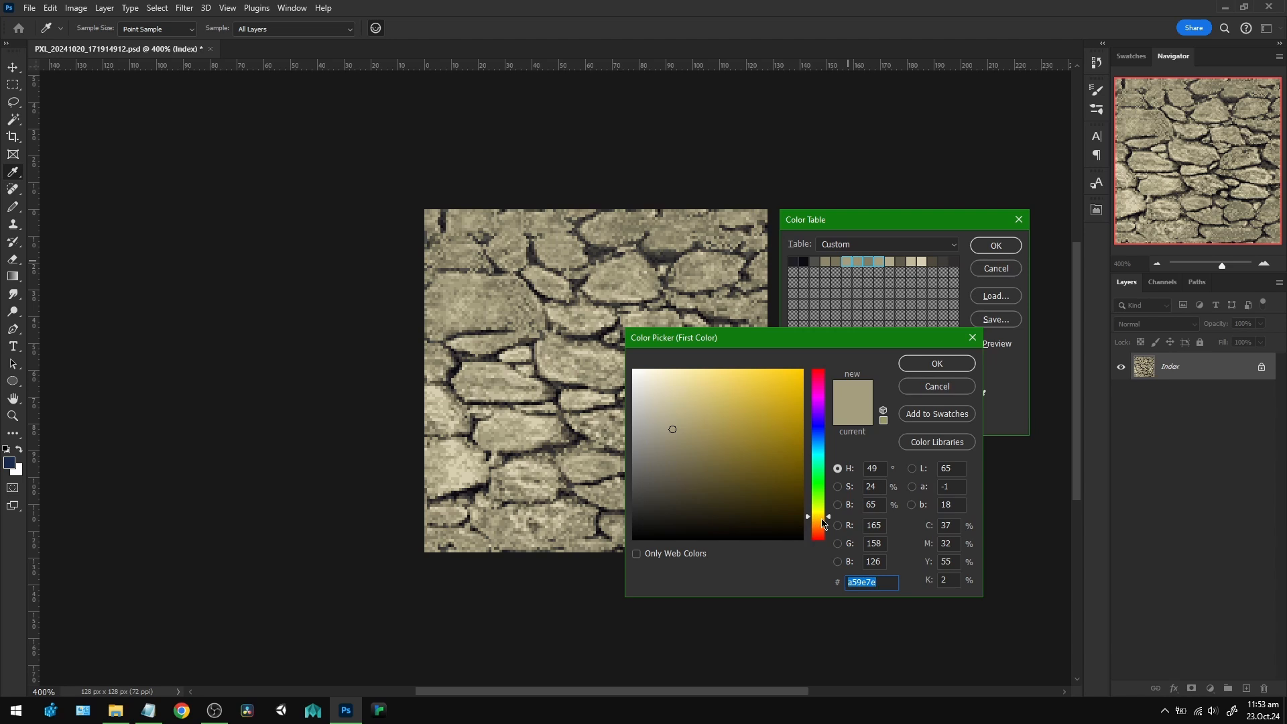
left_click(823, 487)
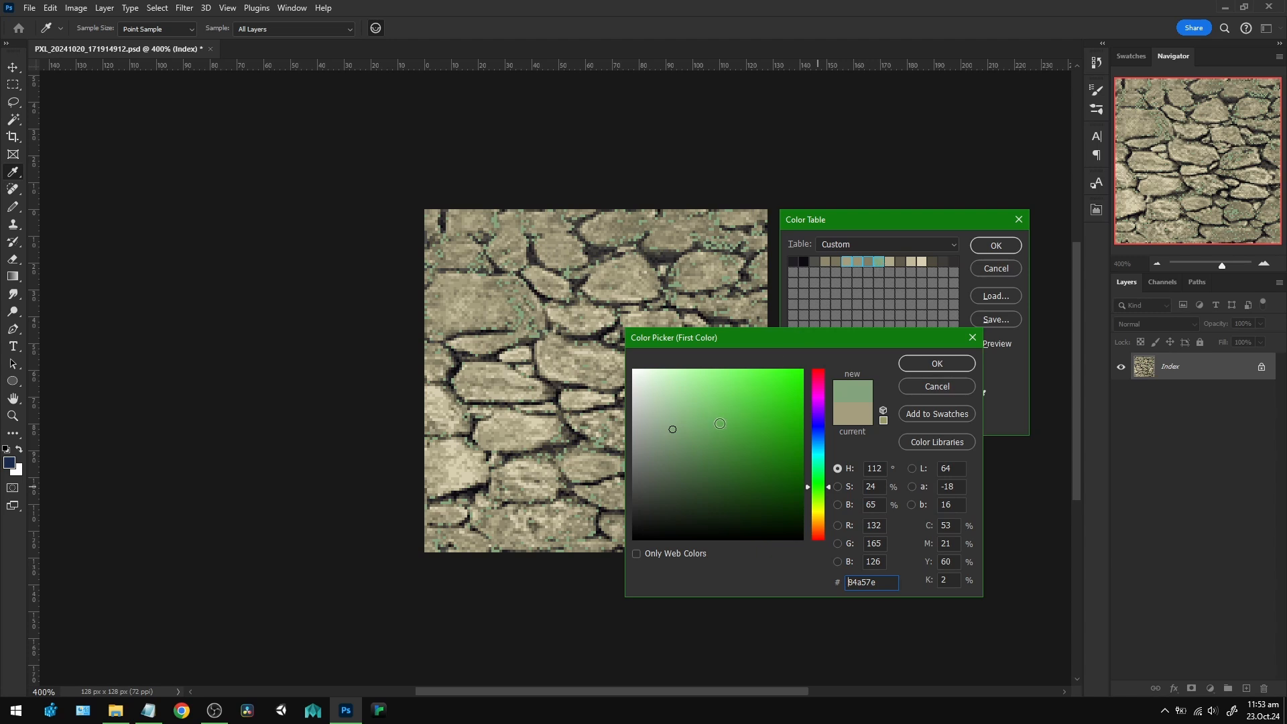
left_click(721, 423)
mouse_move(720, 423)
left_mouse_down()
mouse_move(718, 402)
mouse_move(695, 408)
left_mouse_up()
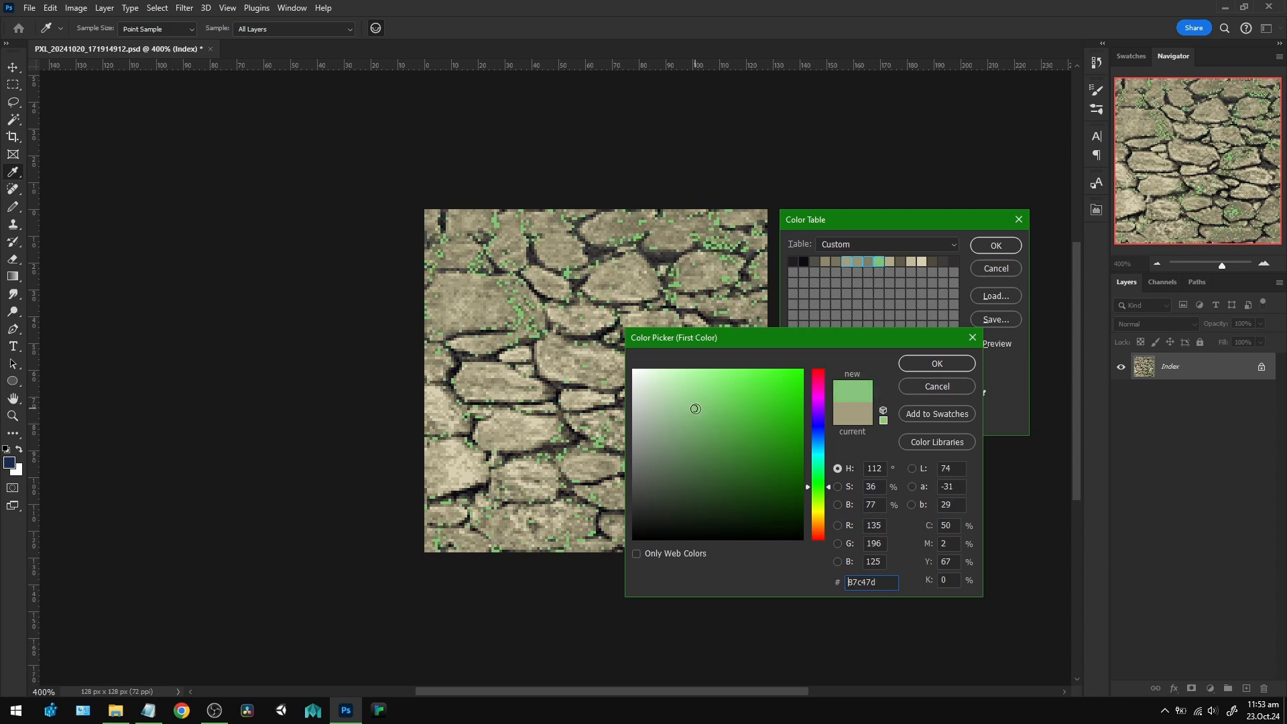
left_click(936, 363)
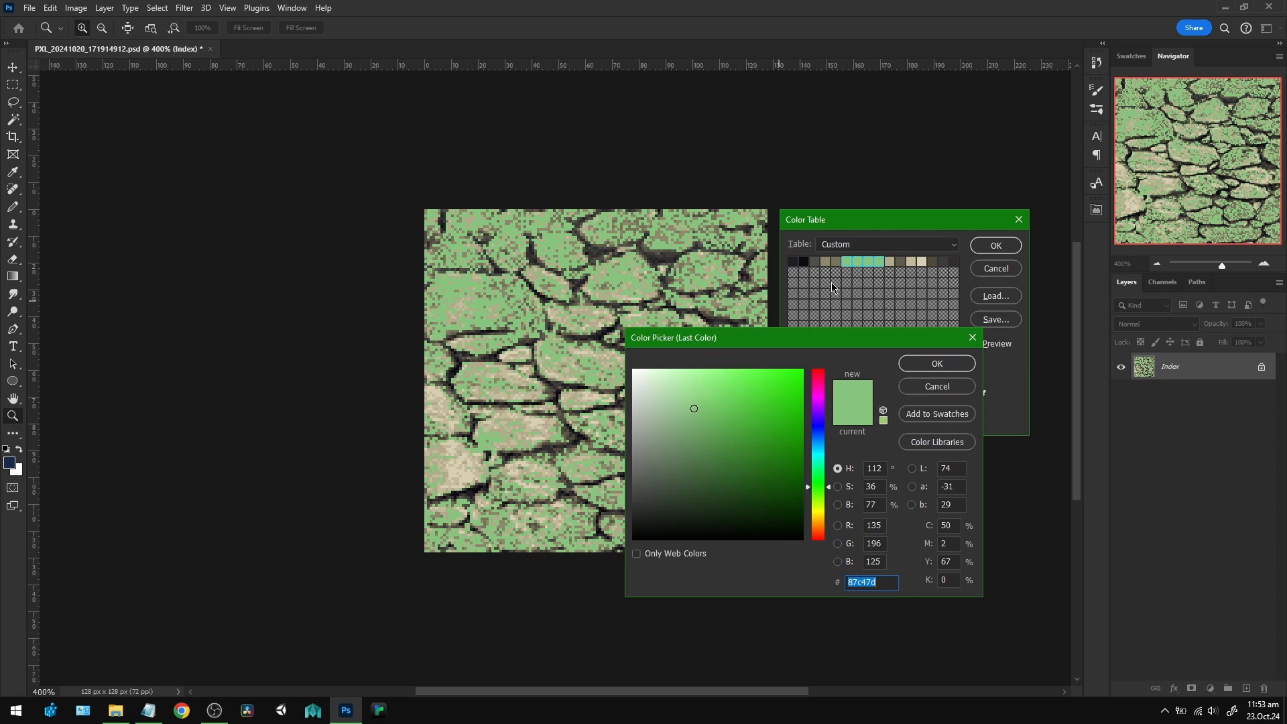
left_click(695, 451)
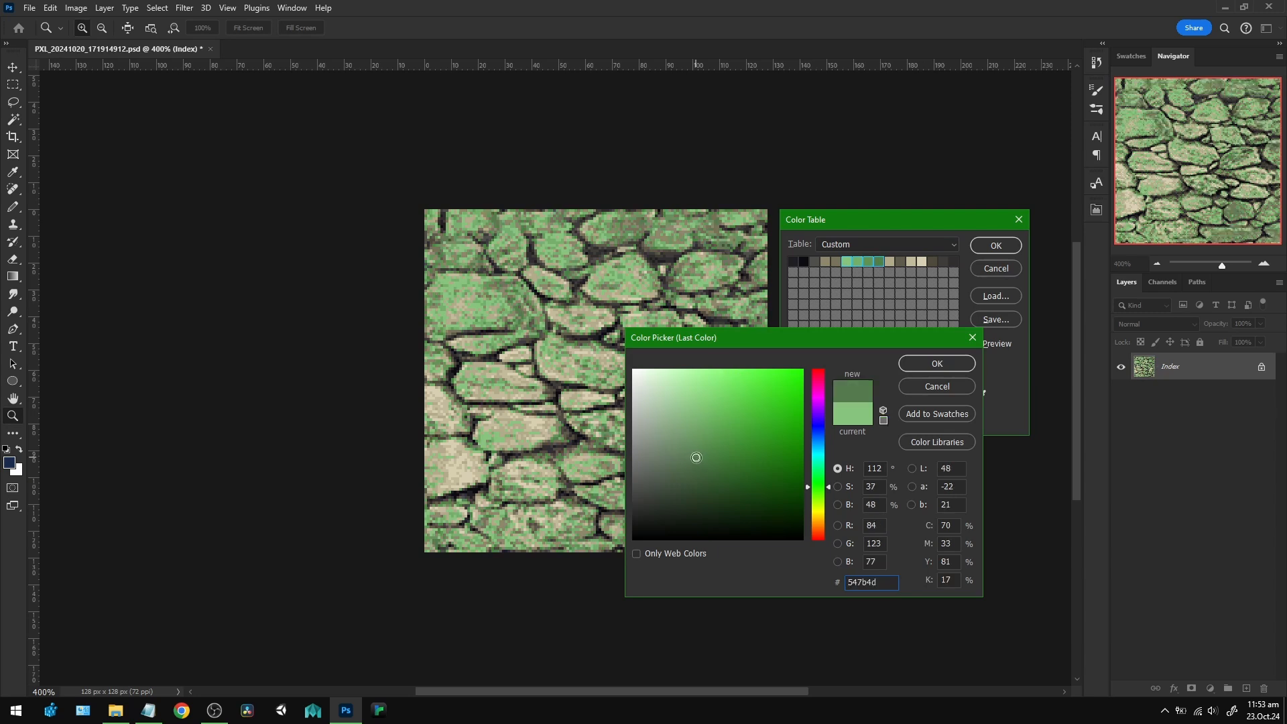
left_click(679, 472)
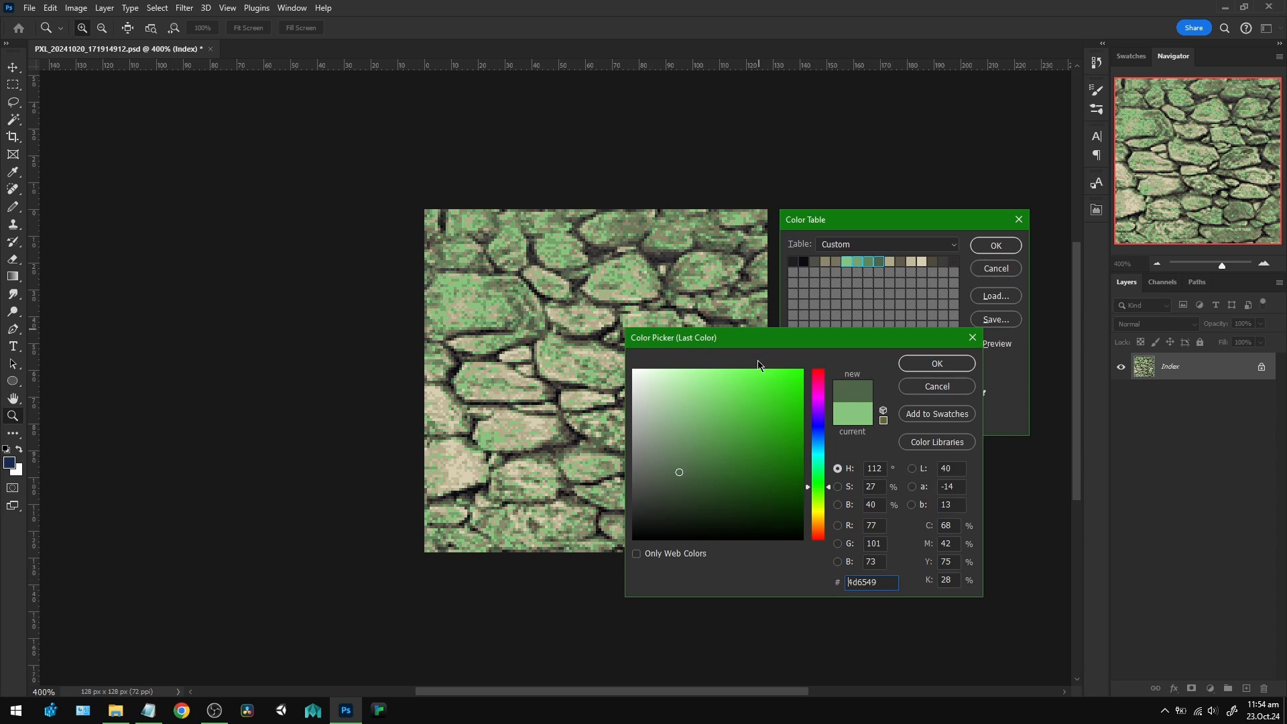
left_click(941, 364)
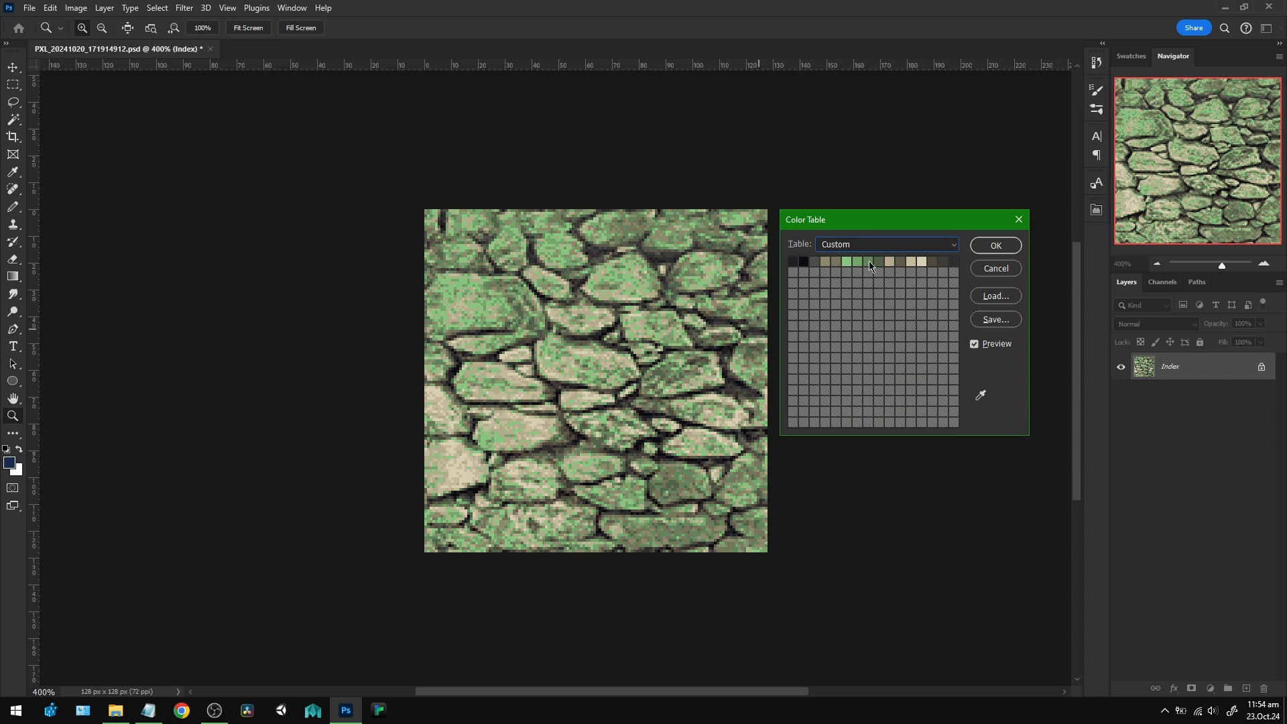
key("ctrl+z")
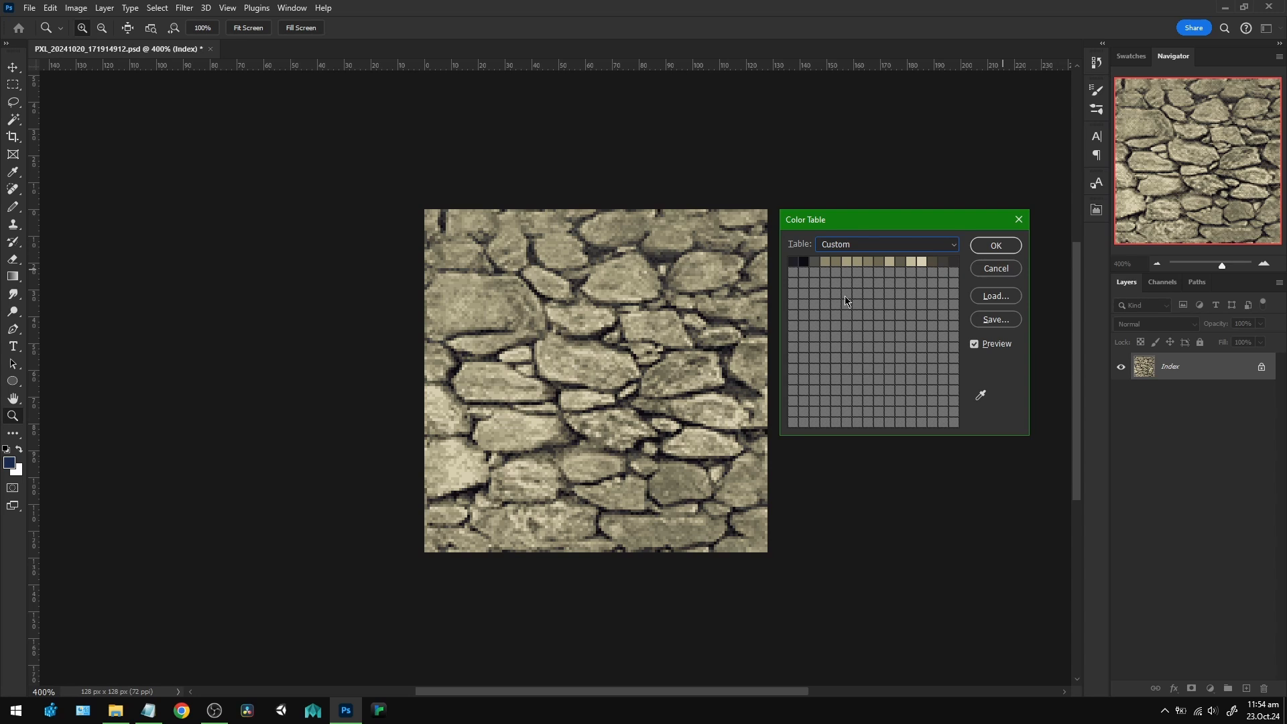
Look at the option for saving the color table as an ACT file, cancel it, and close the color table.
left_click(996, 320)
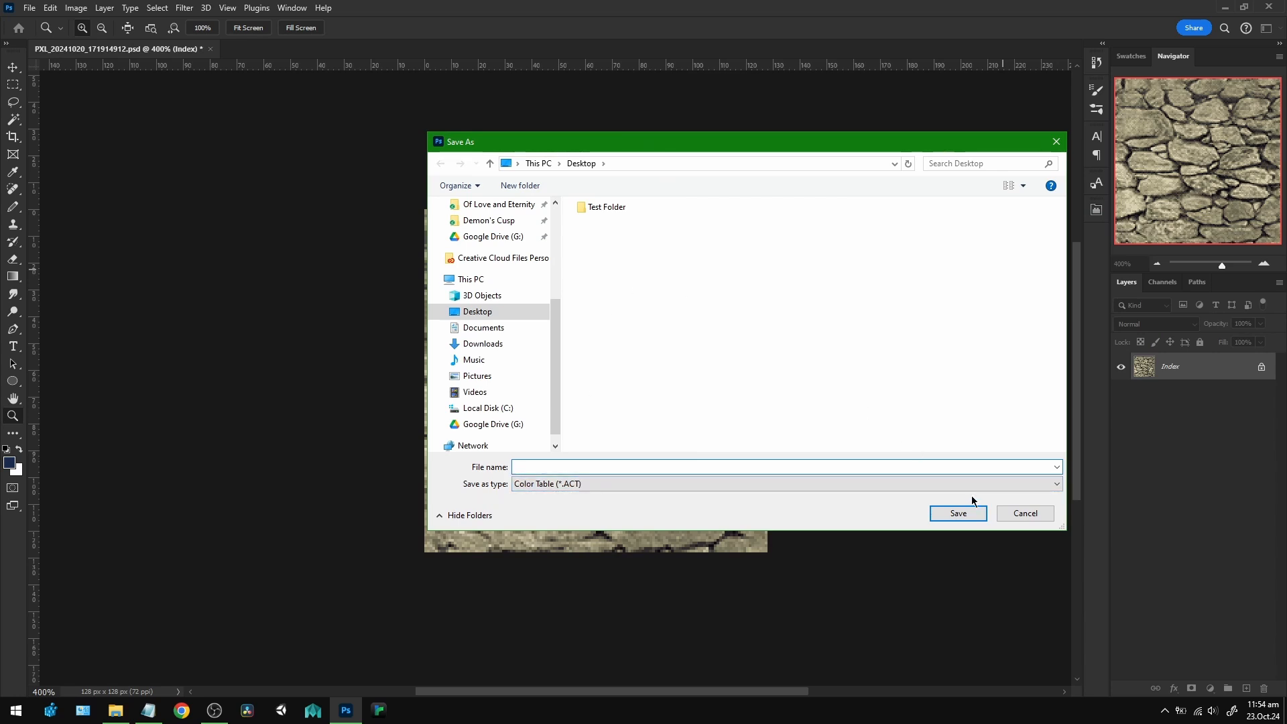
left_click(1027, 516)
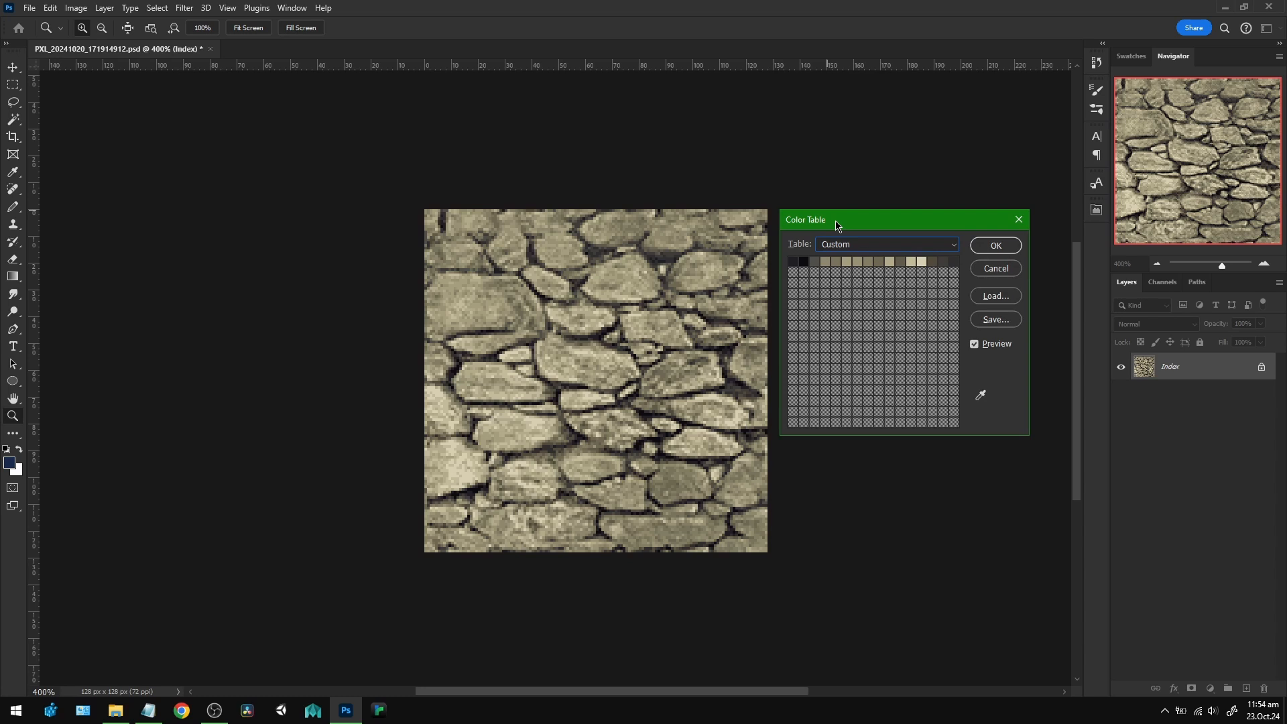
left_click(997, 246)
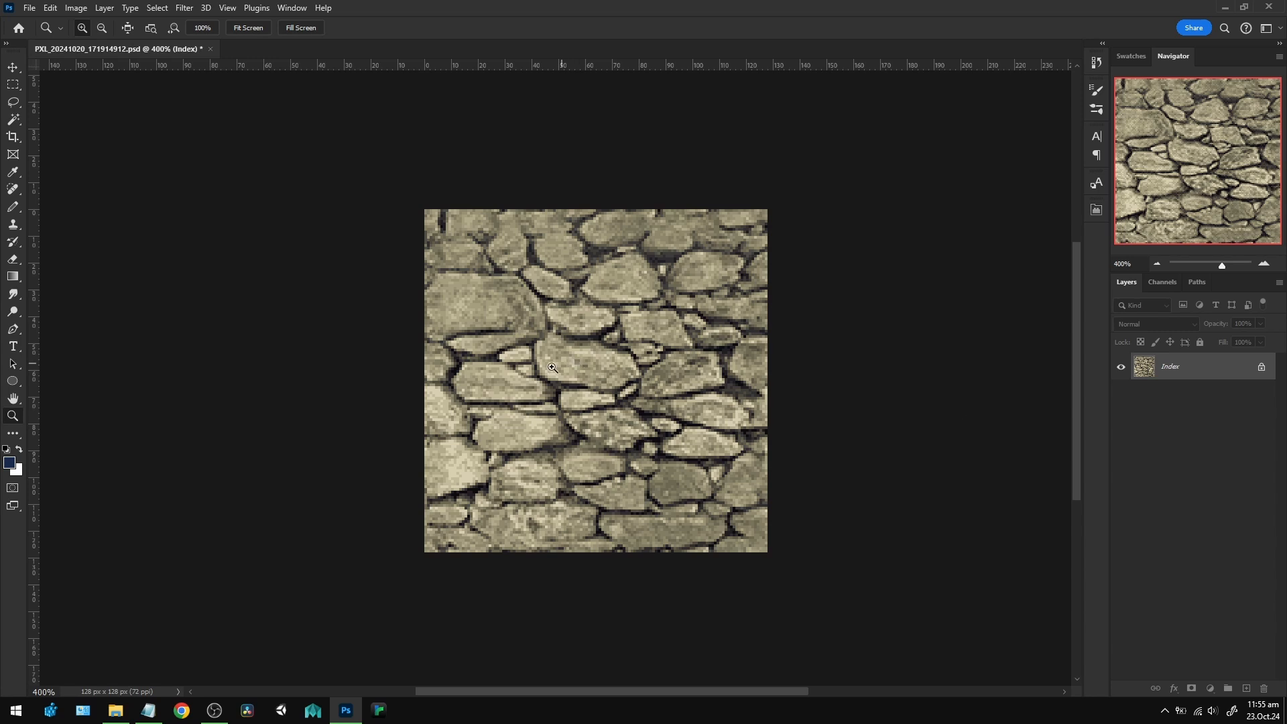
left_click(599, 386, "alt")
left_click(599, 387, "alt")
left_click(600, 387, "alt")
left_click(600, 387)
left_click(600, 387)
left_click(600, 387)
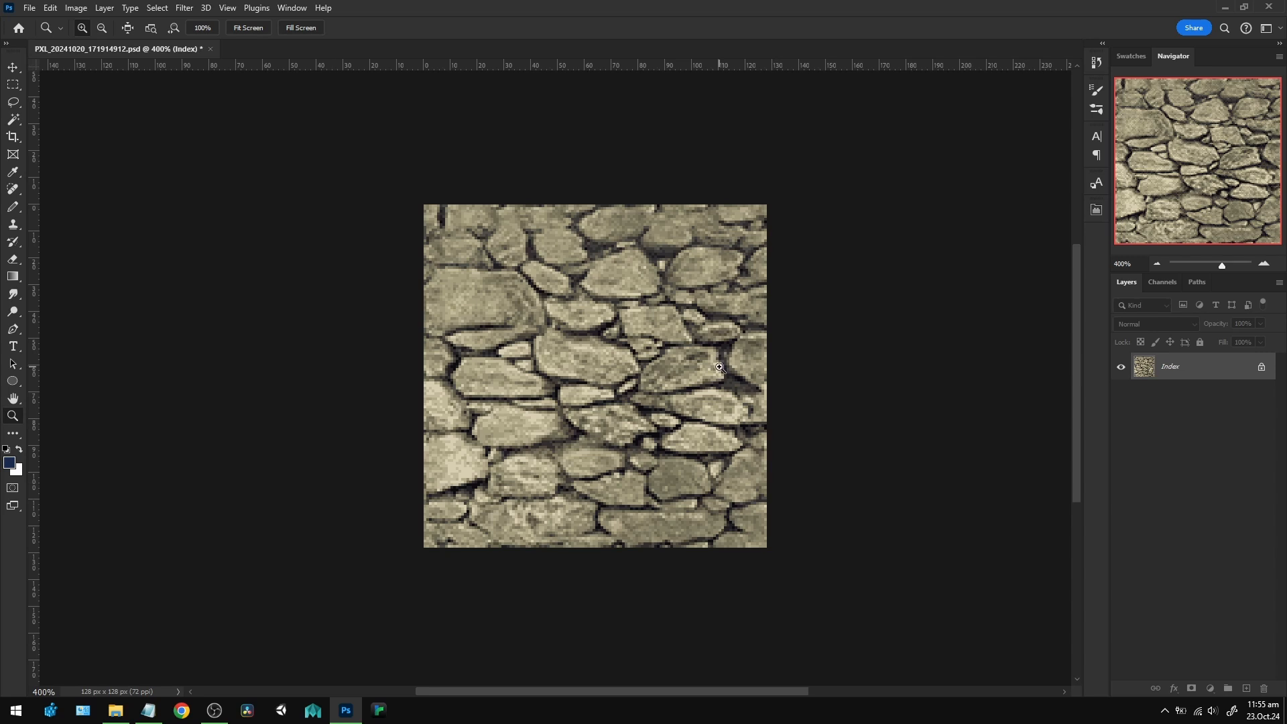
Save the indexed image on the Desktop as a separate Photoshop file named PXL_20241020_171914912_Index.psd.
left_click(30, 9)
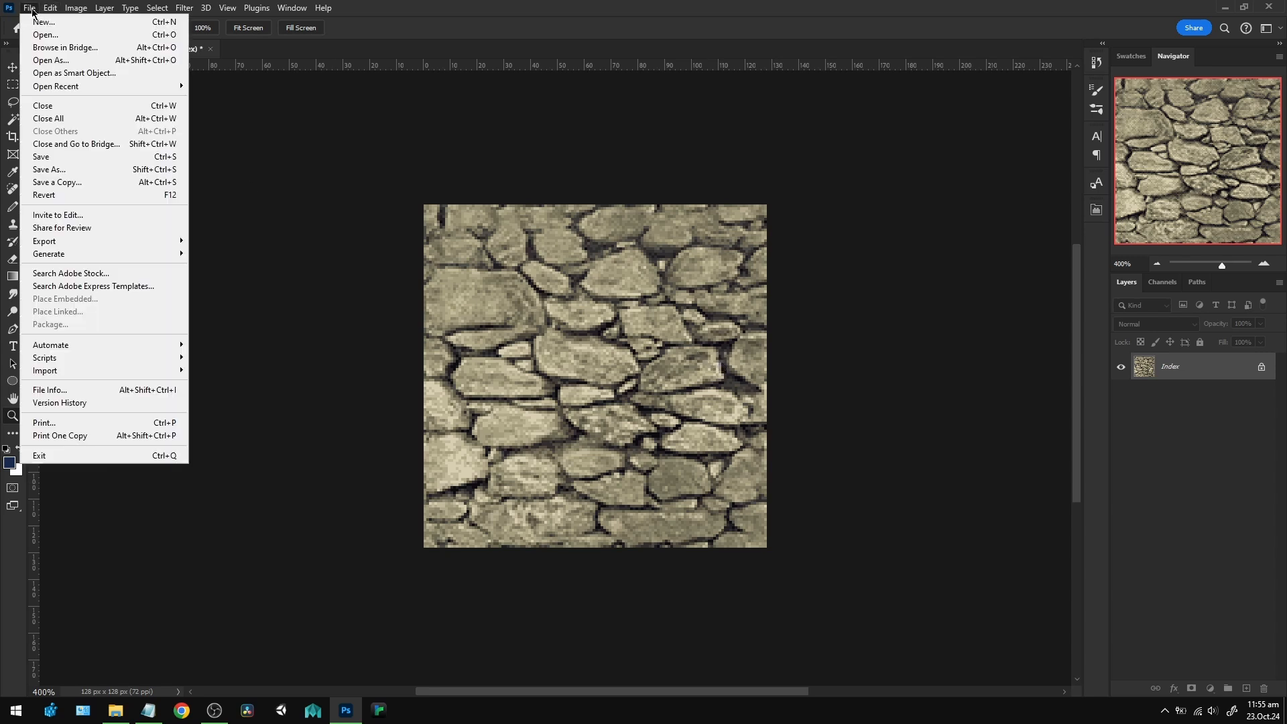
left_click(71, 169)
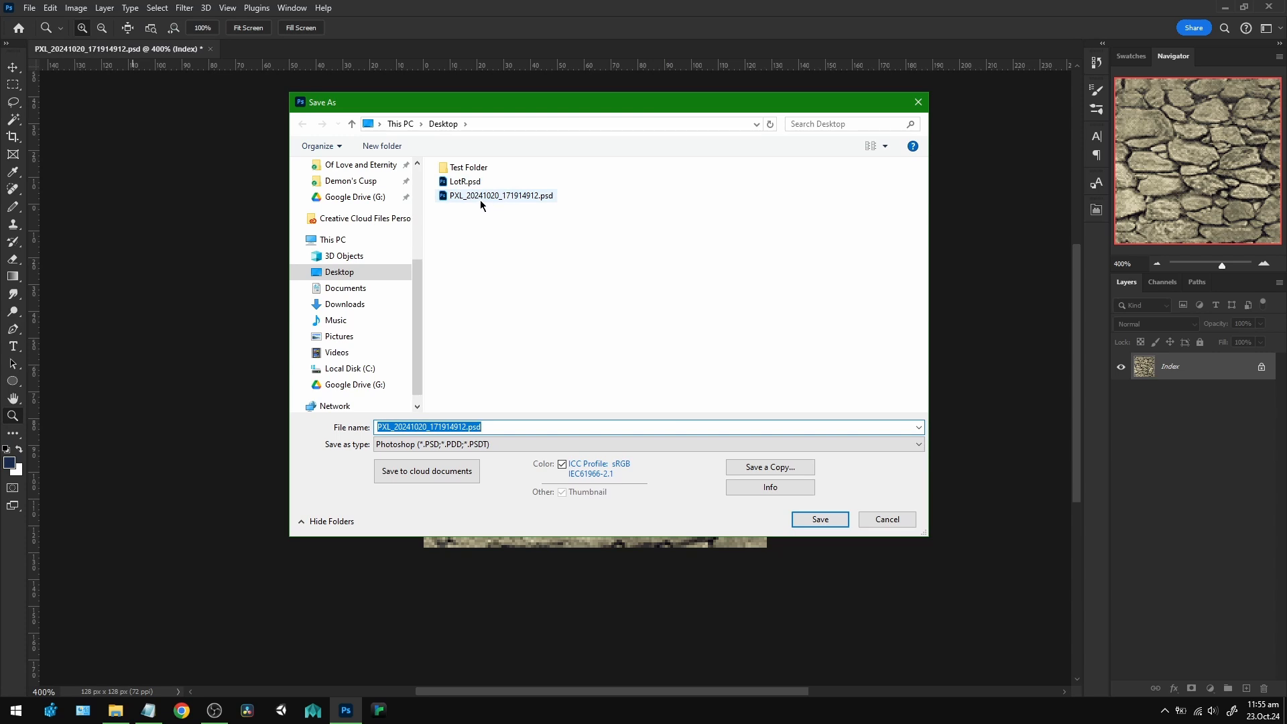
left_click(482, 199)
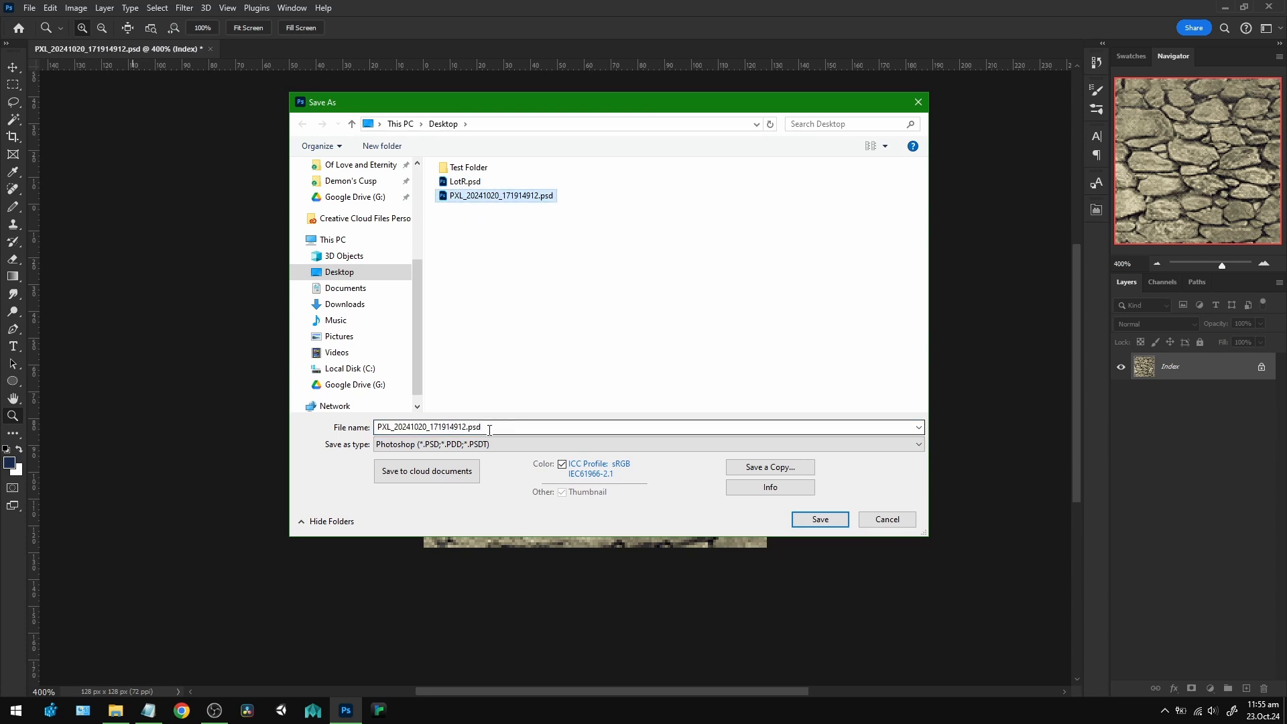
left_click(467, 427)
type("_")
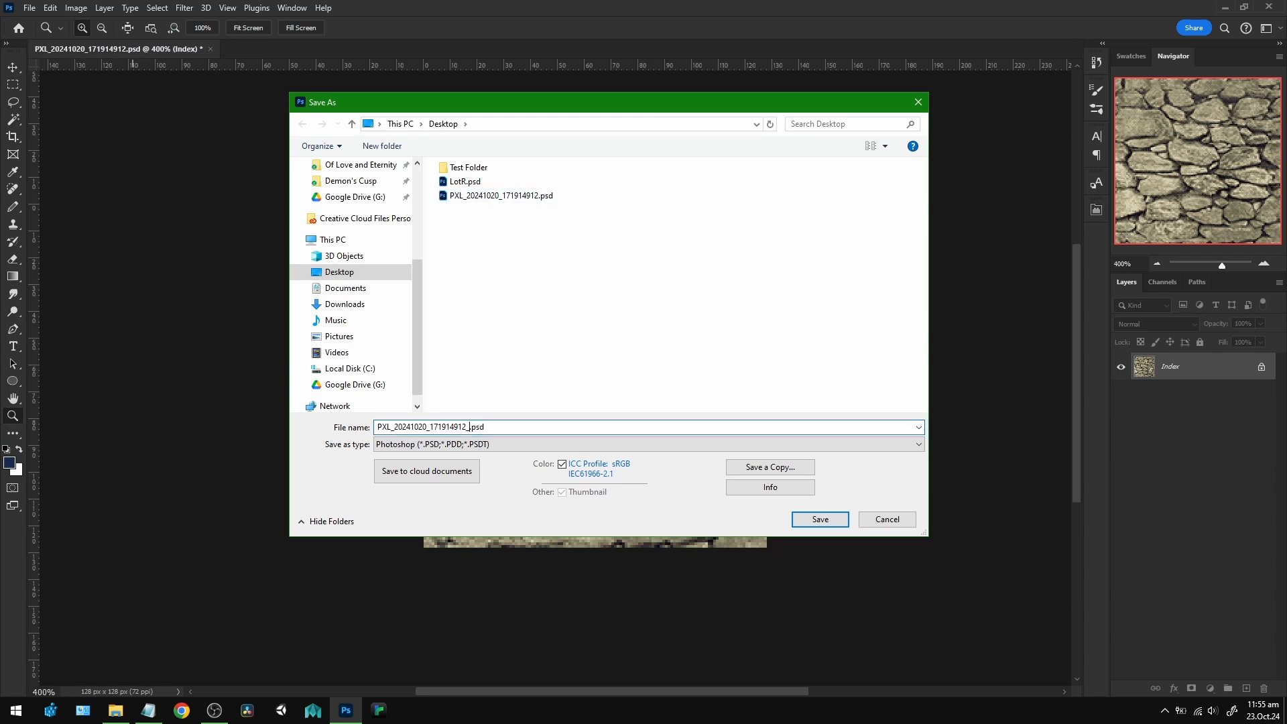
type("Index")
key("Return")
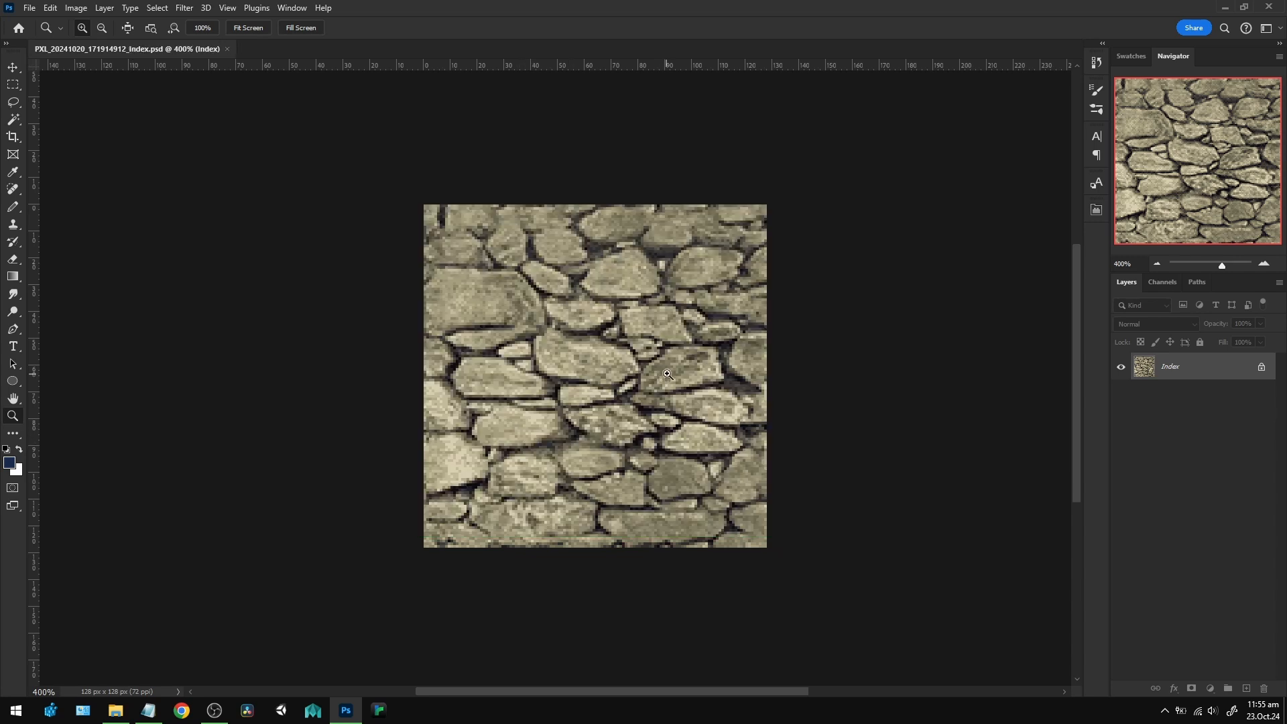
View the saved indexed image's color table and close it without changes.
left_click(84, 13)
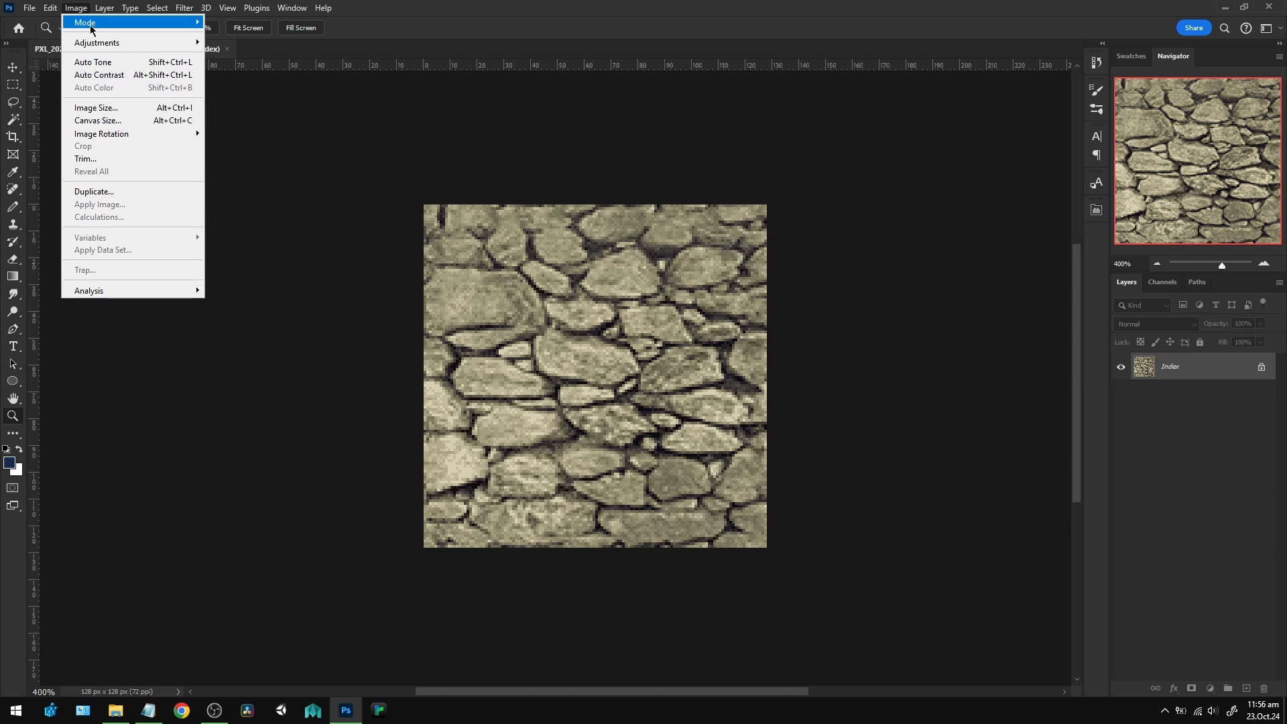
mouse_move(85, 22)
left_click(231, 178)
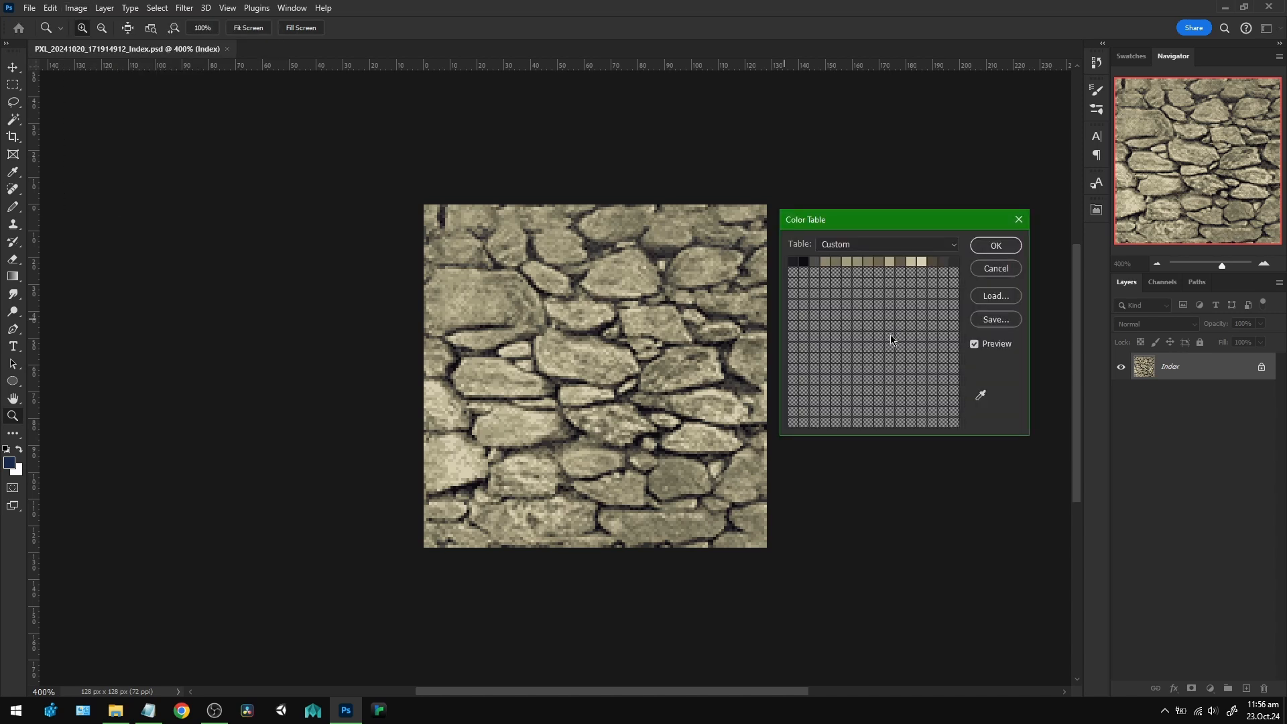
left_click(996, 269)
Open the original texture file PXL_20241020_171914912.psd from the Desktop.
left_click(29, 9)
left_click(45, 34)
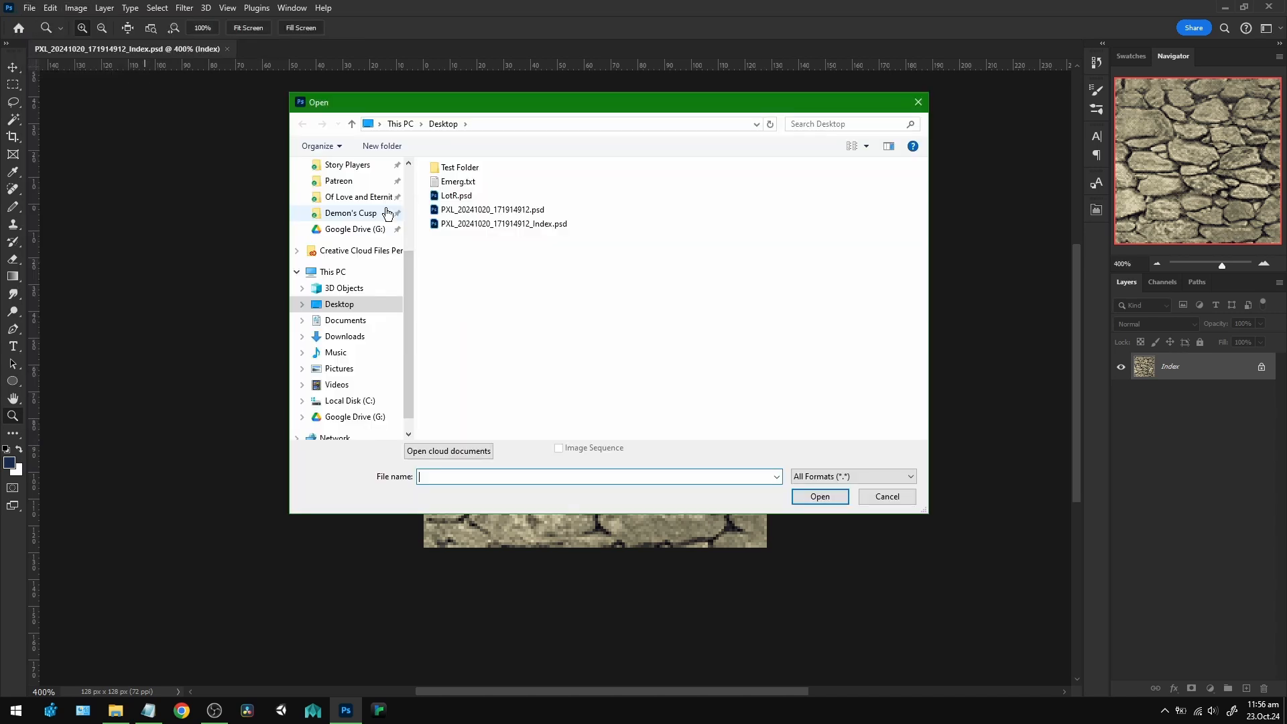
left_click(462, 210)
left_click(820, 497)
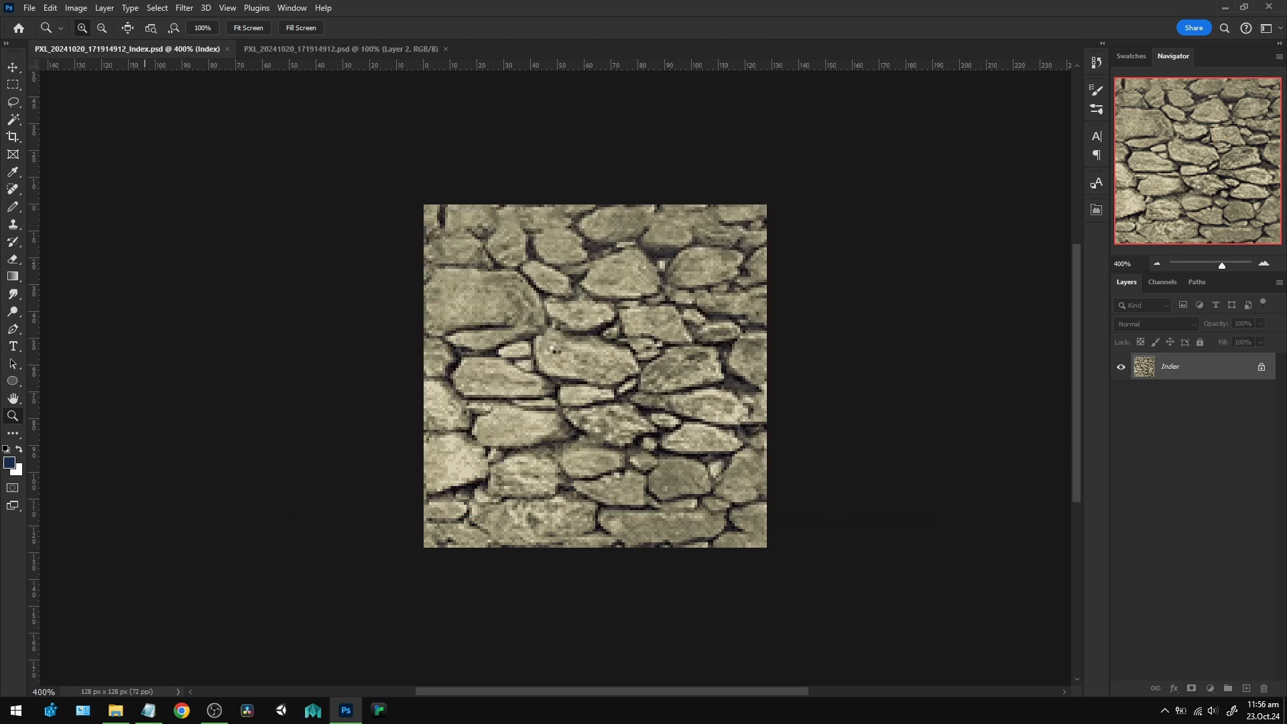
Flatten the original texture and convert it to Indexed Color with 32 colors, a Local (Selective) palette and Pattern dither.
left_click(565, 389)
left_click(565, 388)
left_click(565, 389)
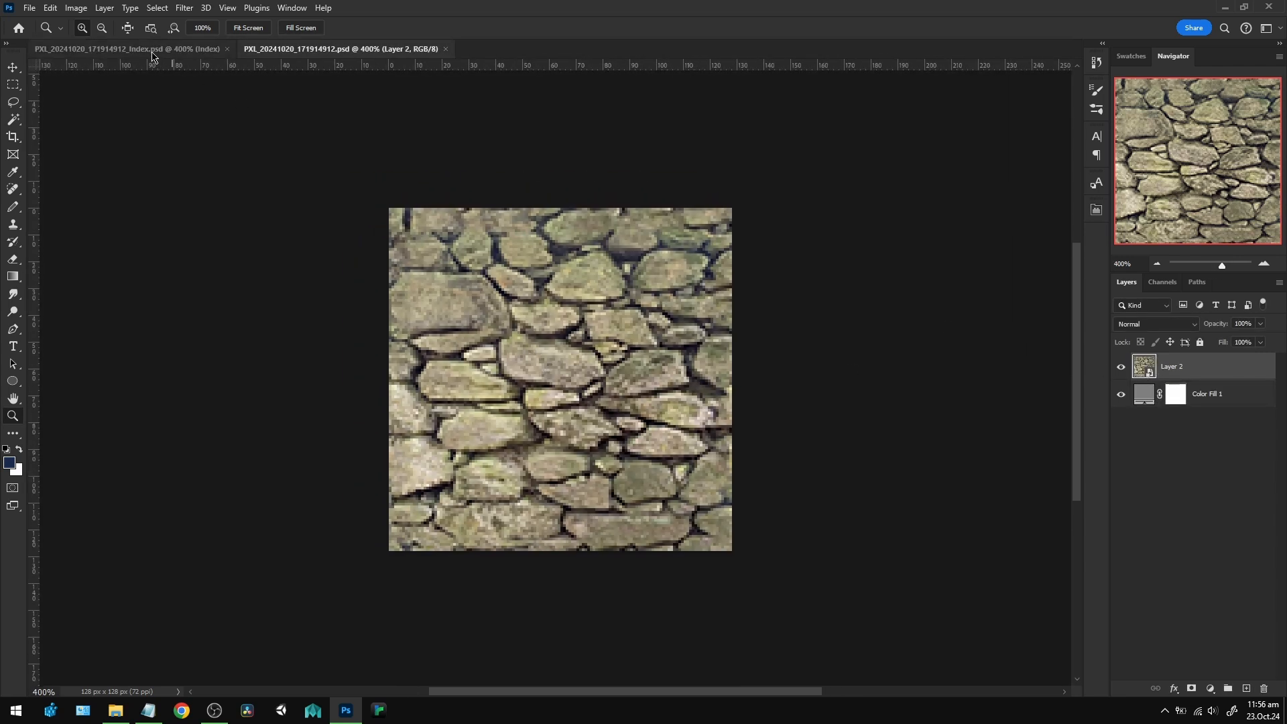
left_click(81, 12)
mouse_move(85, 23)
left_click(238, 64)
left_click(596, 263)
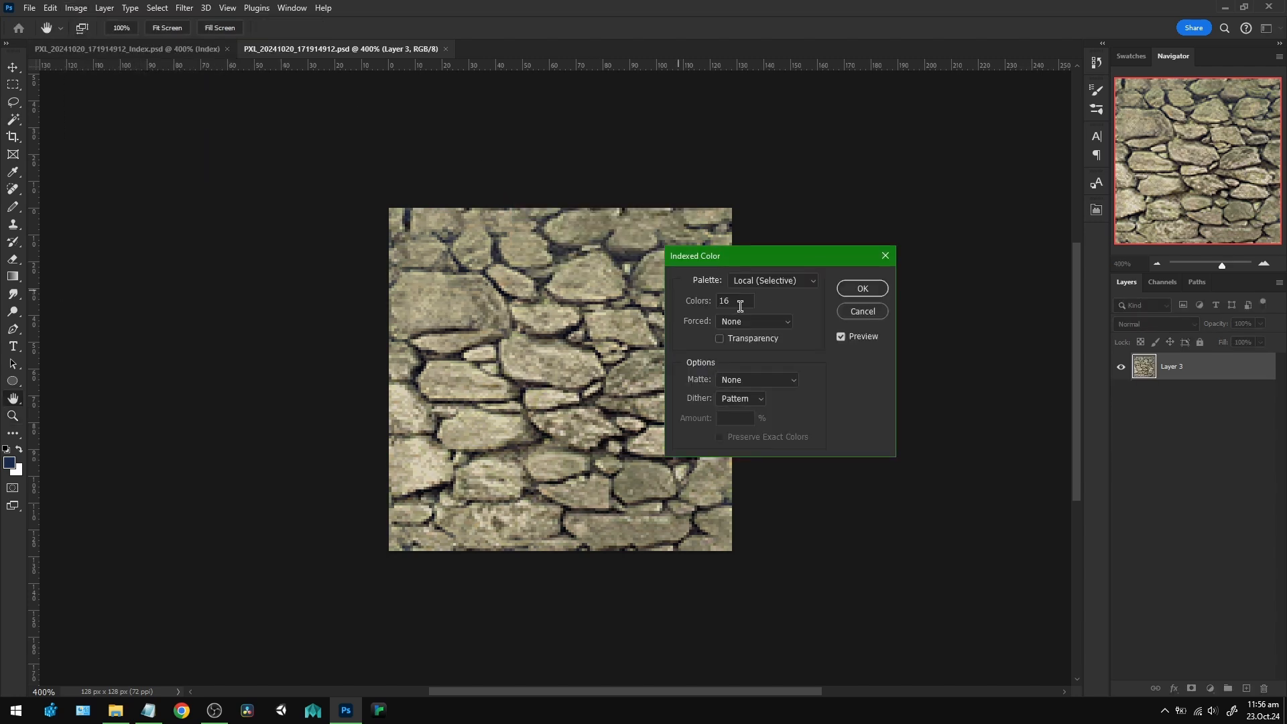
type("32")
left_click_drag(697, 270, 768, 272)
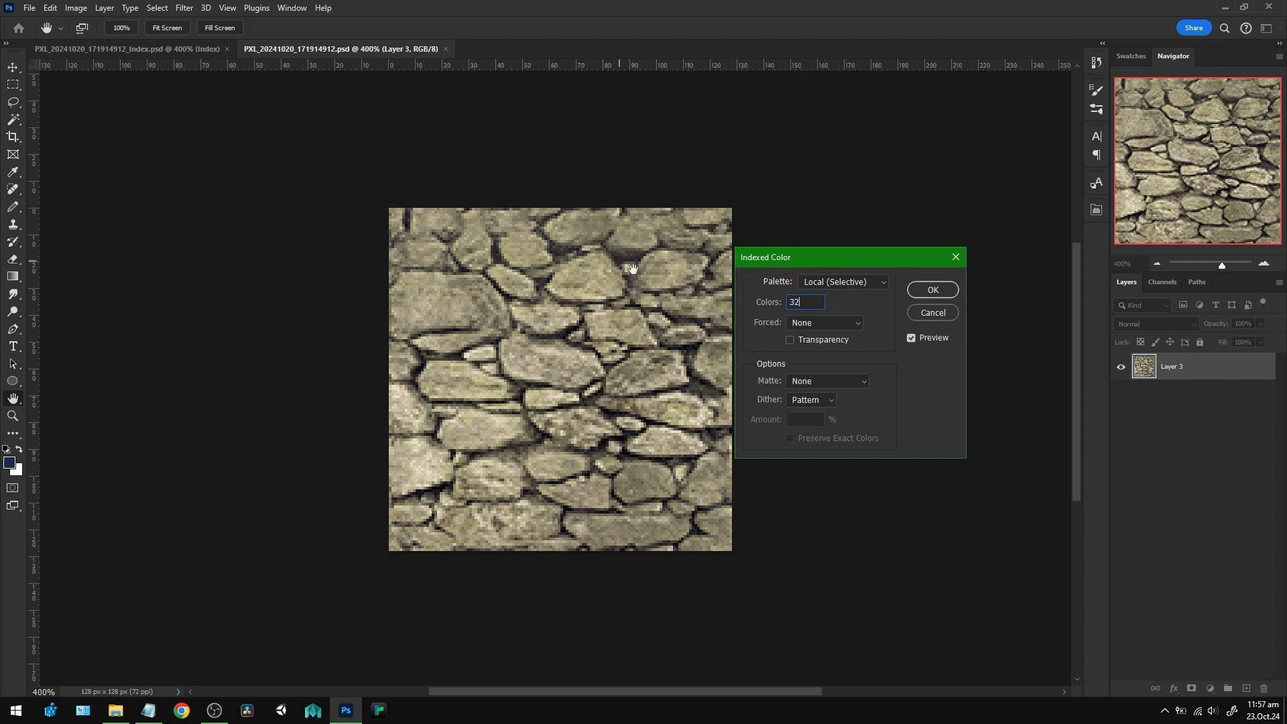
left_click(941, 295)
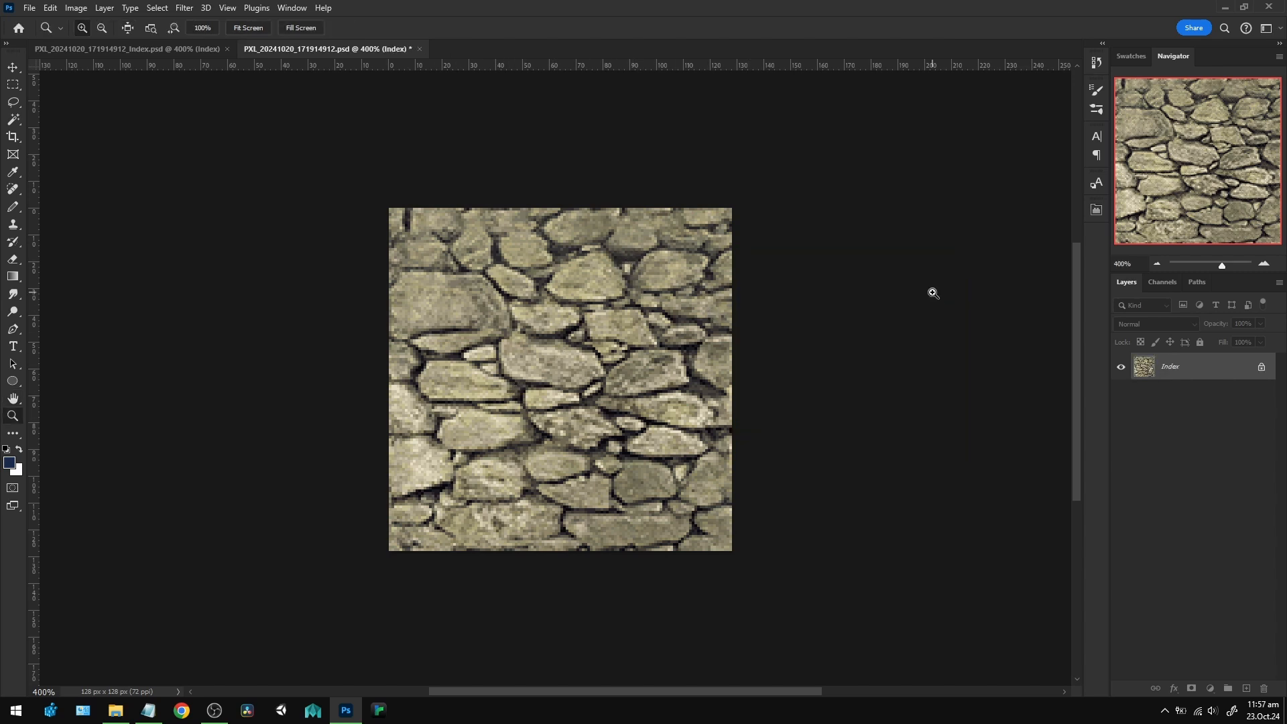
Examine the color table of the newly indexed texture and close it without changing any colors.
left_click(76, 8)
mouse_move(101, 22)
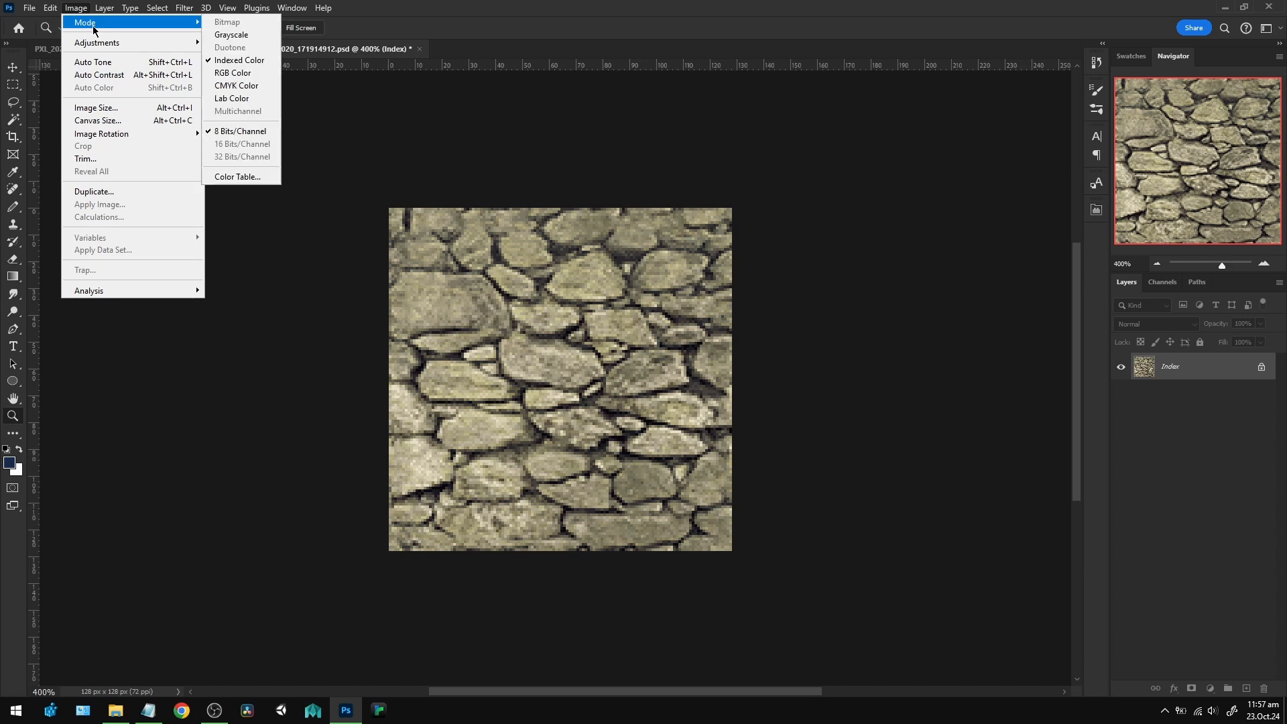
left_click(224, 177)
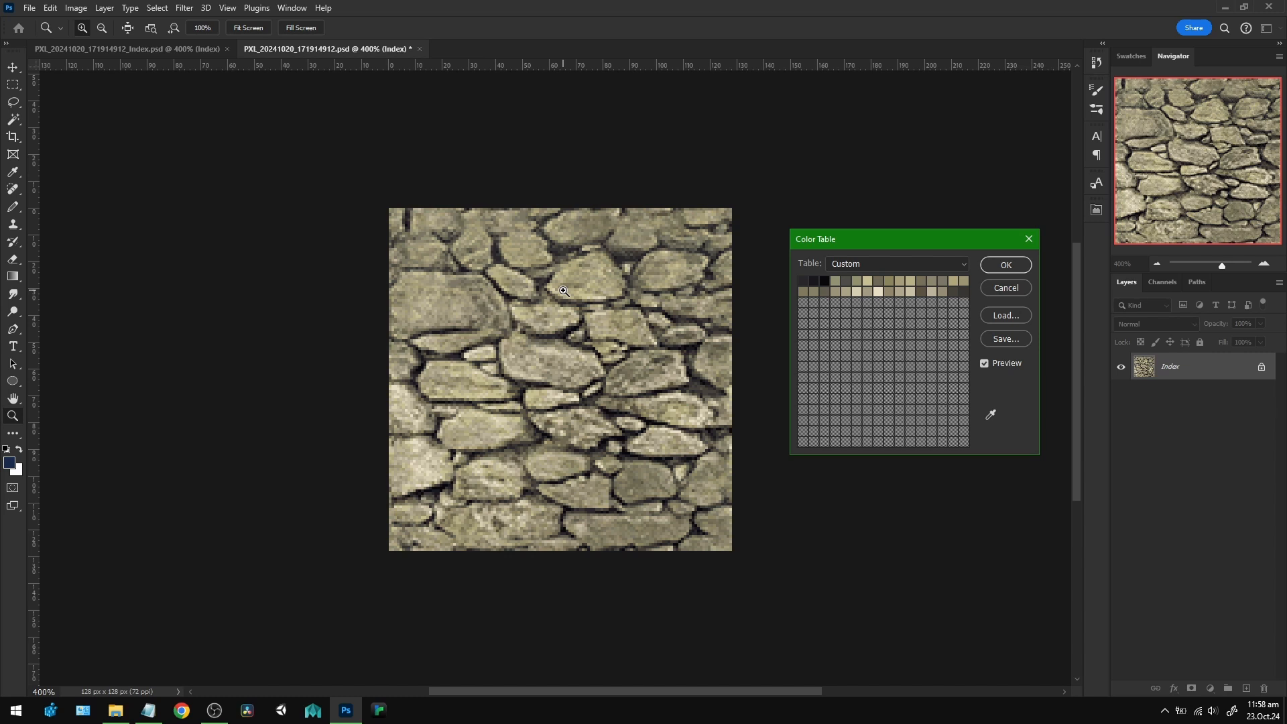
left_click(1007, 265)
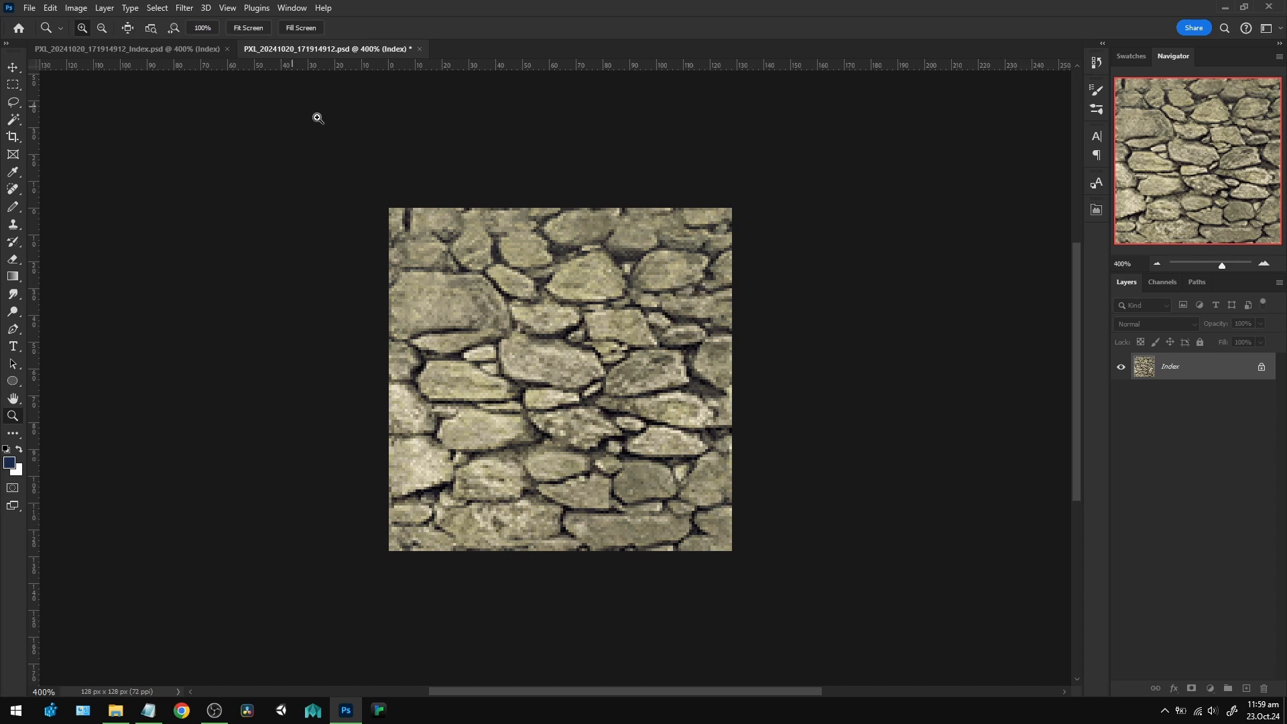